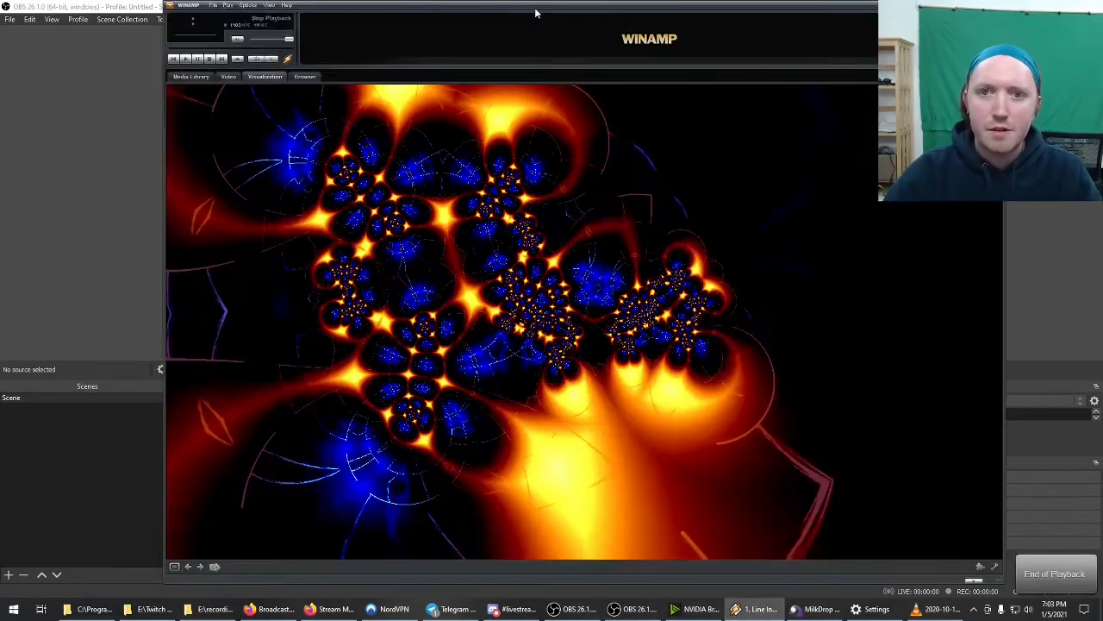
Step: Play the line input in Winamp by opening its stream URL so the visualization runs
left_click_drag(535, 13, 526, 57)
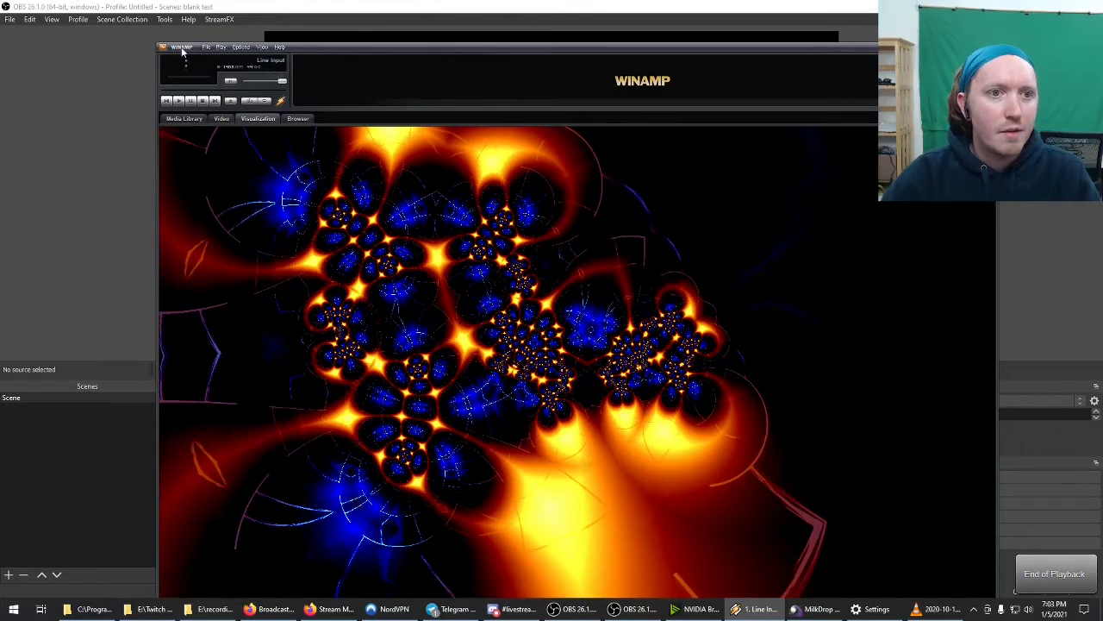
left_click(241, 48)
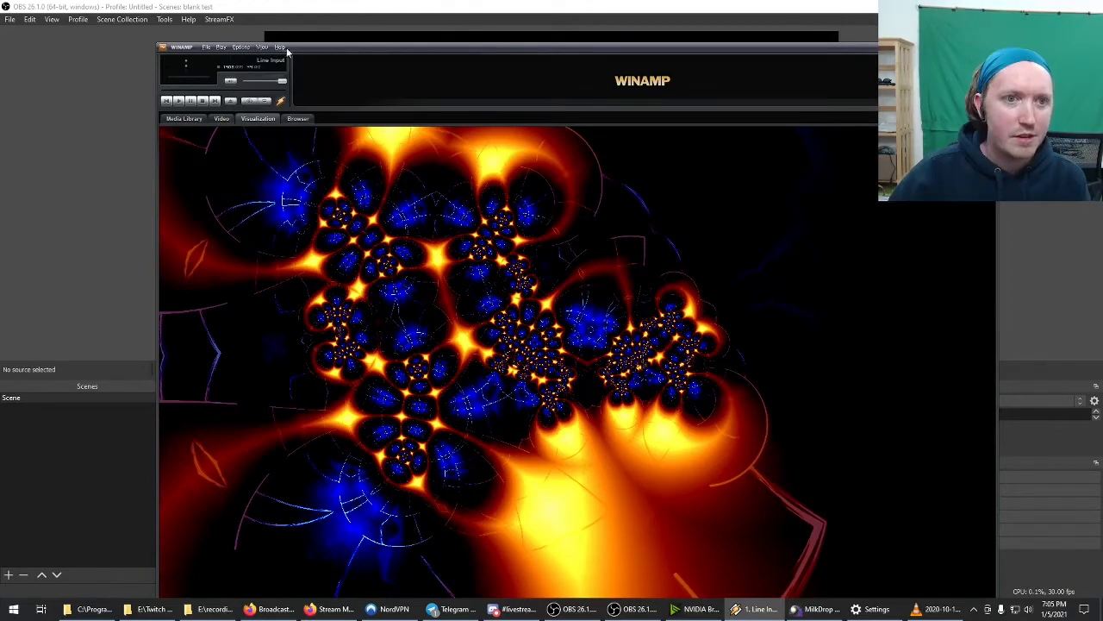
left_click_drag(327, 51, 335, 27)
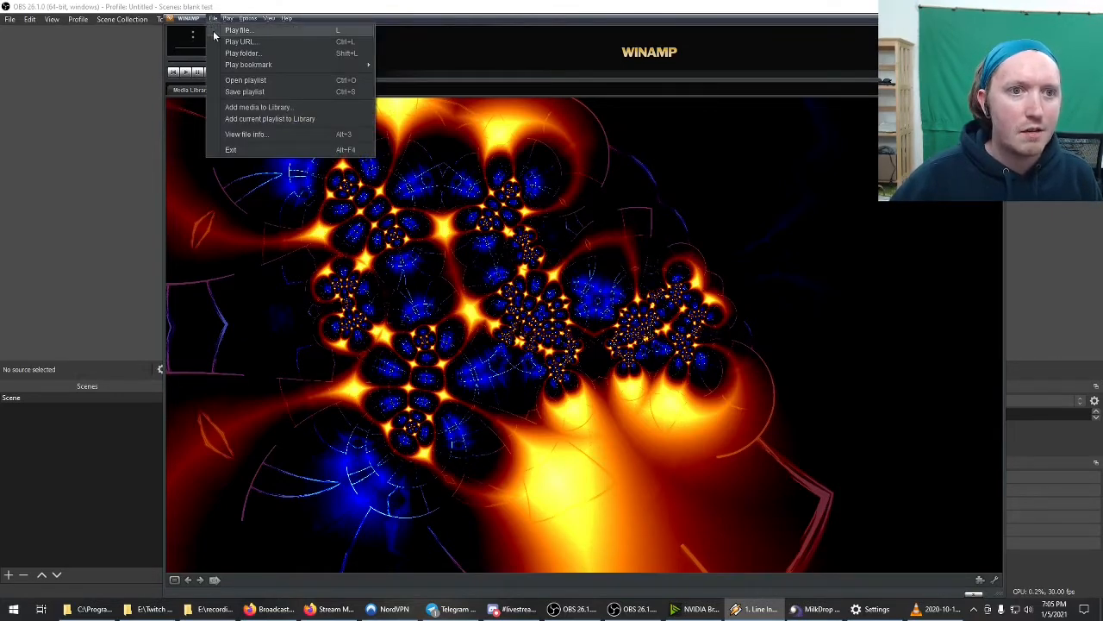
left_click(238, 42)
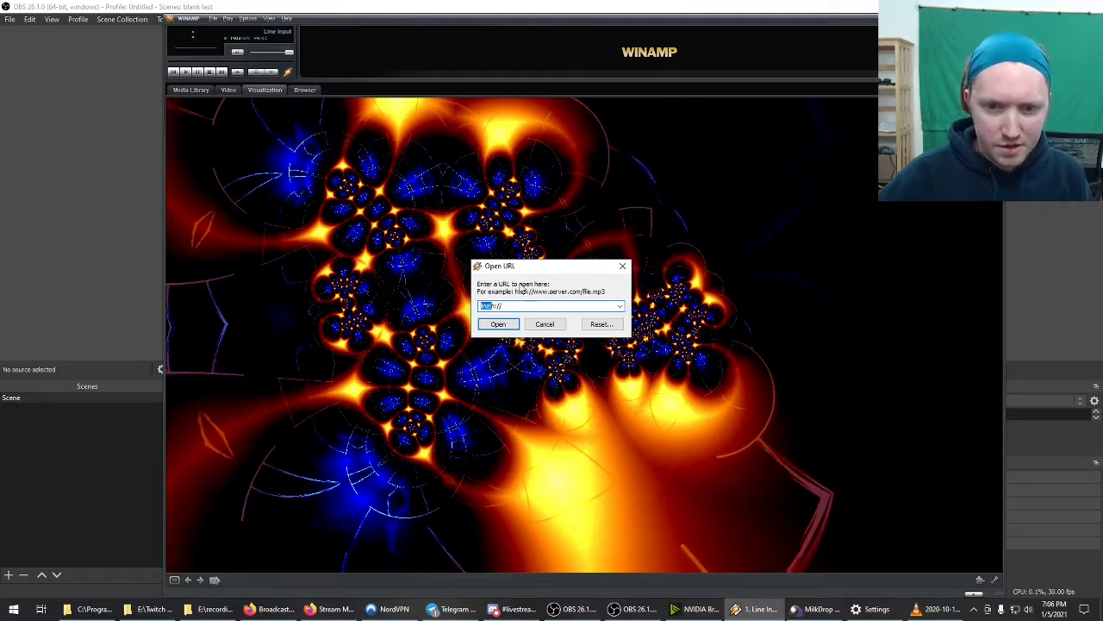
left_click(499, 324)
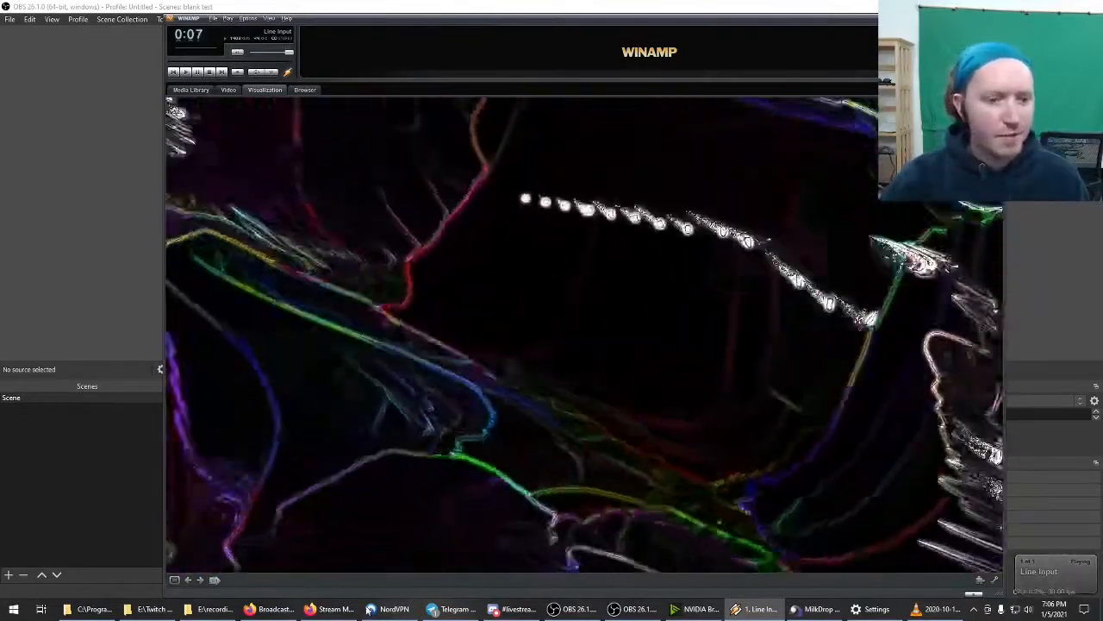
Step: Switch to OBS and add a Window Capture source named Milkdrop that captures the Winamp window
left_click(639, 611)
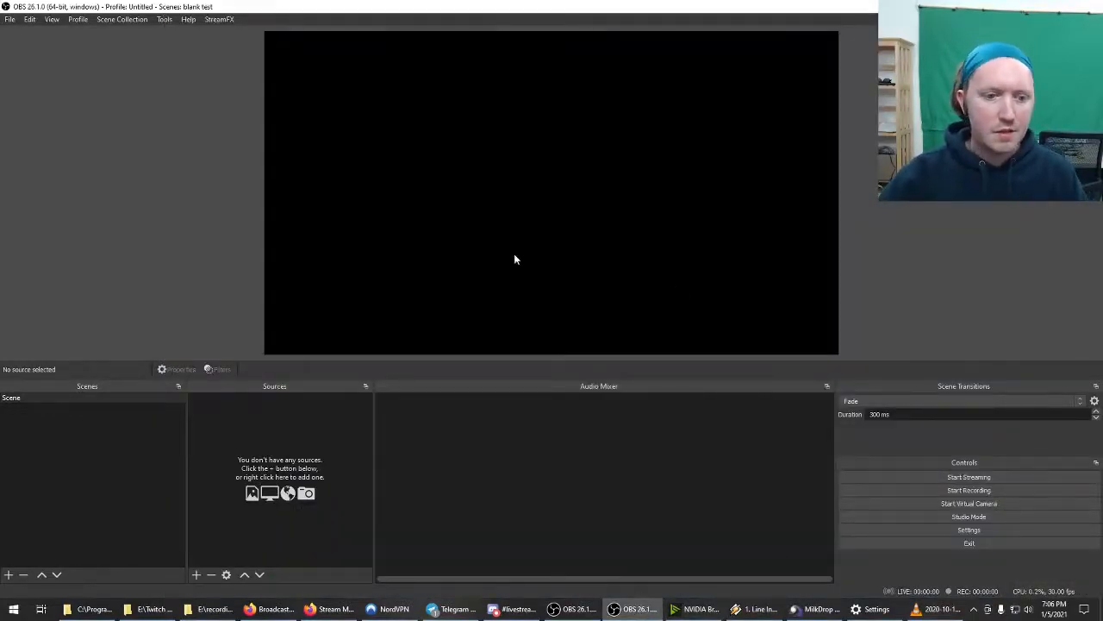
left_click(196, 575)
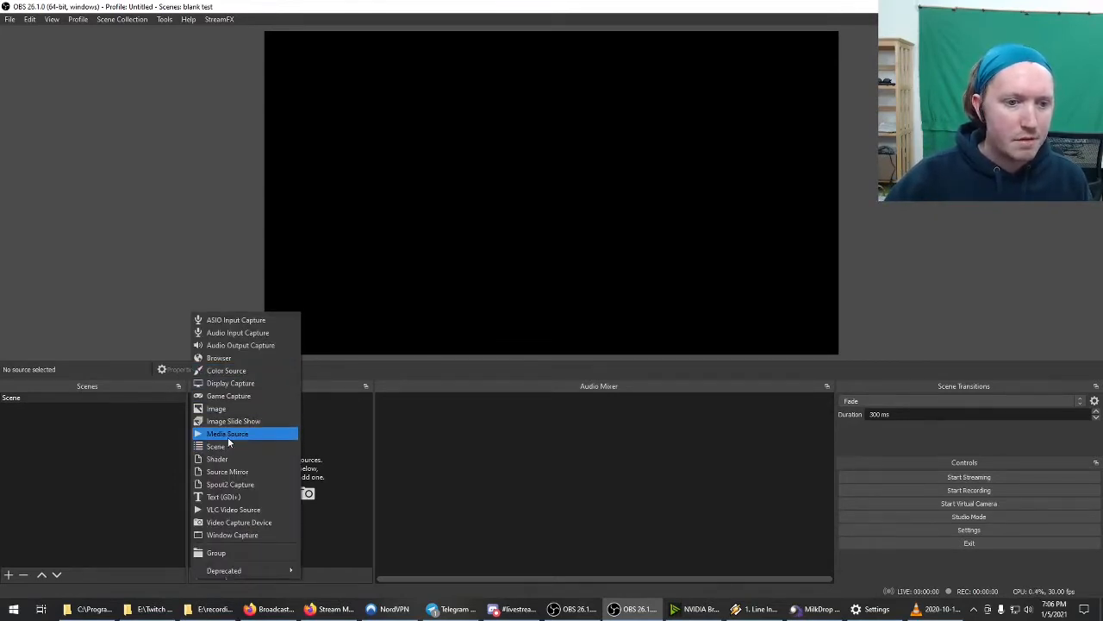
left_click(232, 535)
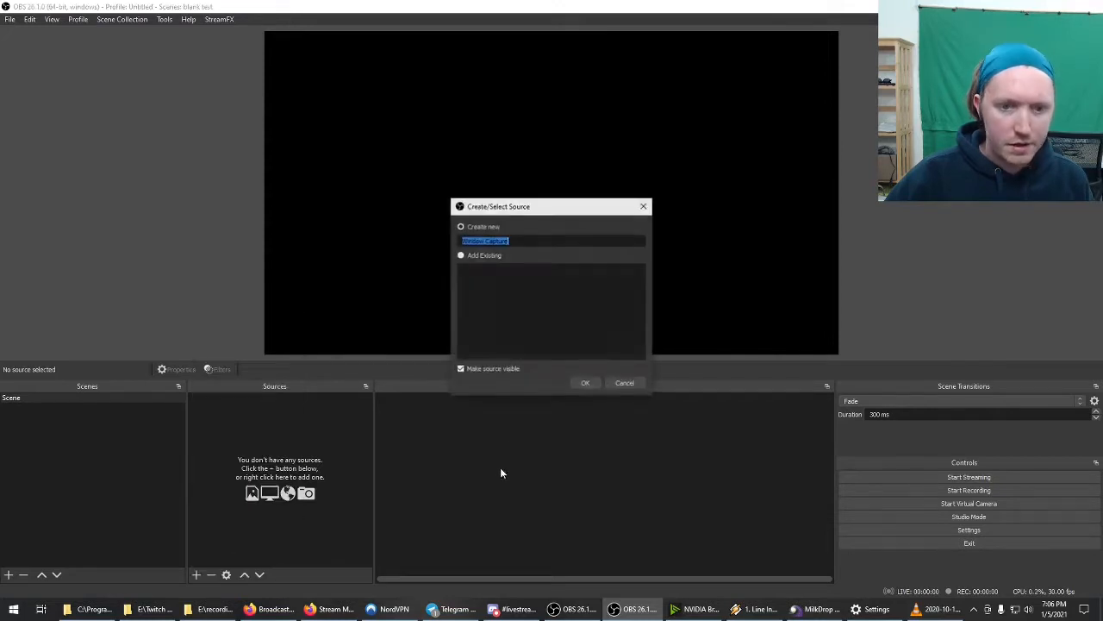
type("Milkdrop")
left_click(575, 385)
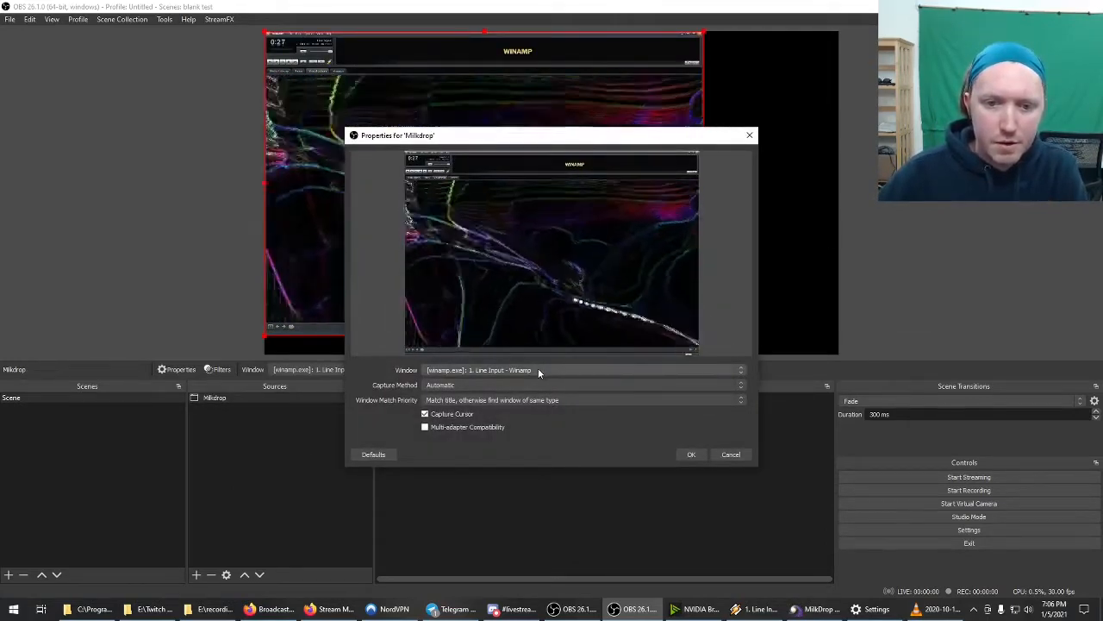
left_click(692, 454)
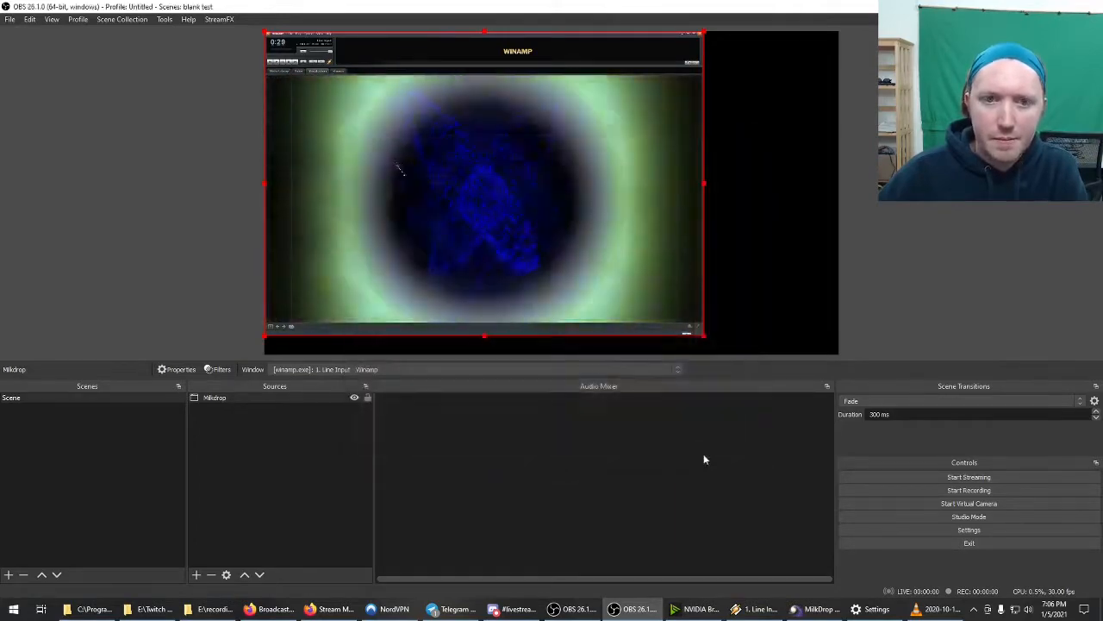
Step: Enlarge the Milkdrop capture and position it so the visualization covers the whole canvas
left_click_drag(704, 184, 863, 225)
left_click_drag(655, 247, 653, 168)
left_click_drag(864, 161, 881, 164)
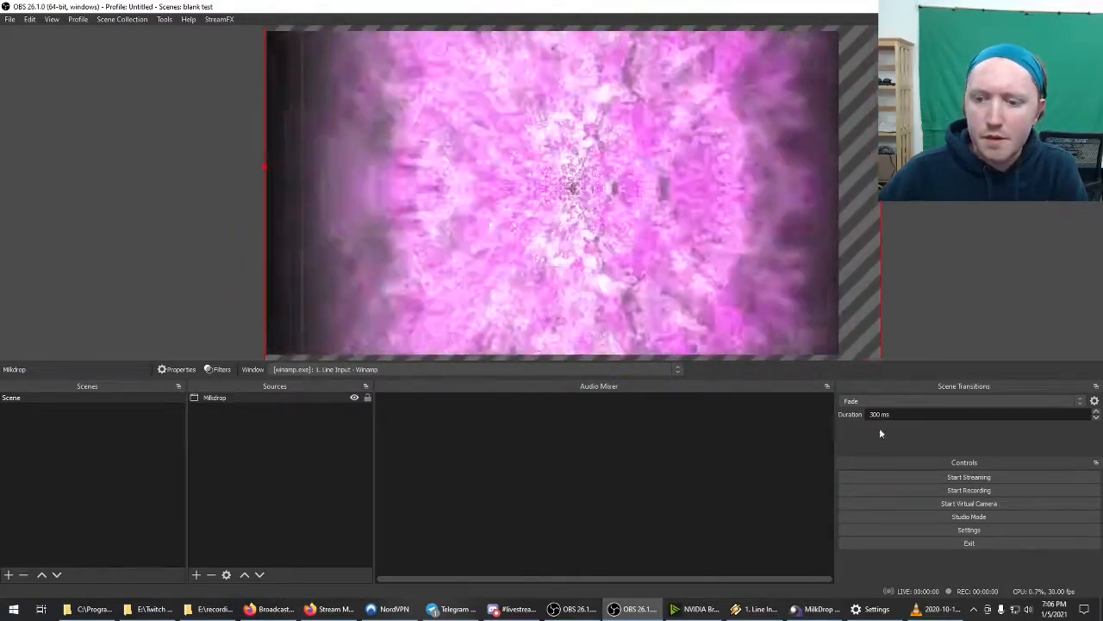
Step: Switch to Winamp, widen its window by extending the left edge outward, and return to OBS
left_click(828, 609)
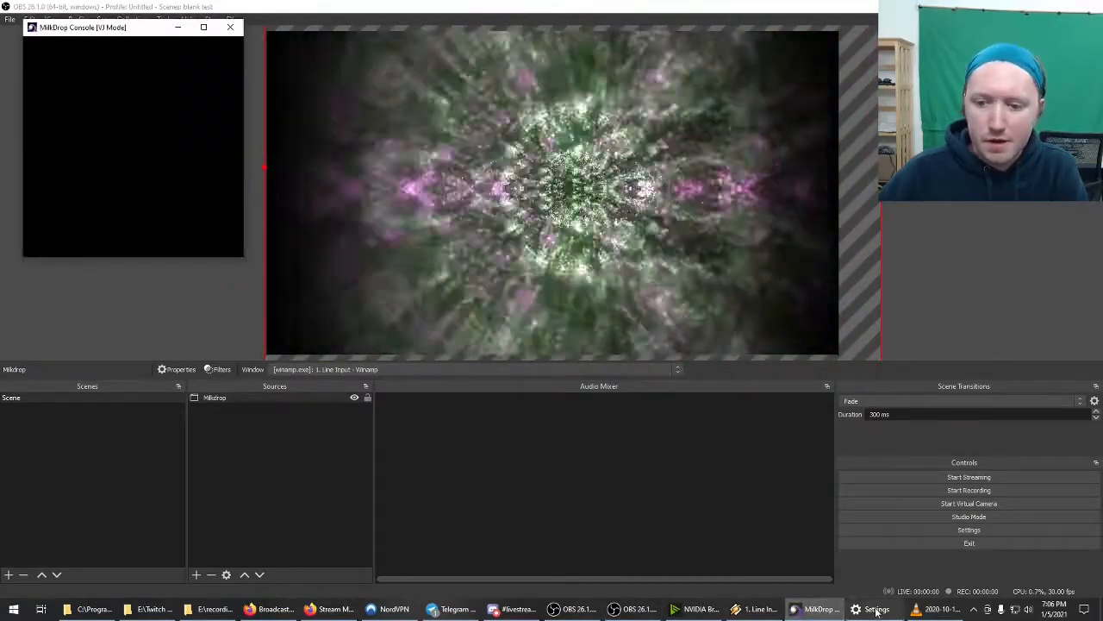
left_click(871, 608)
left_click(873, 609)
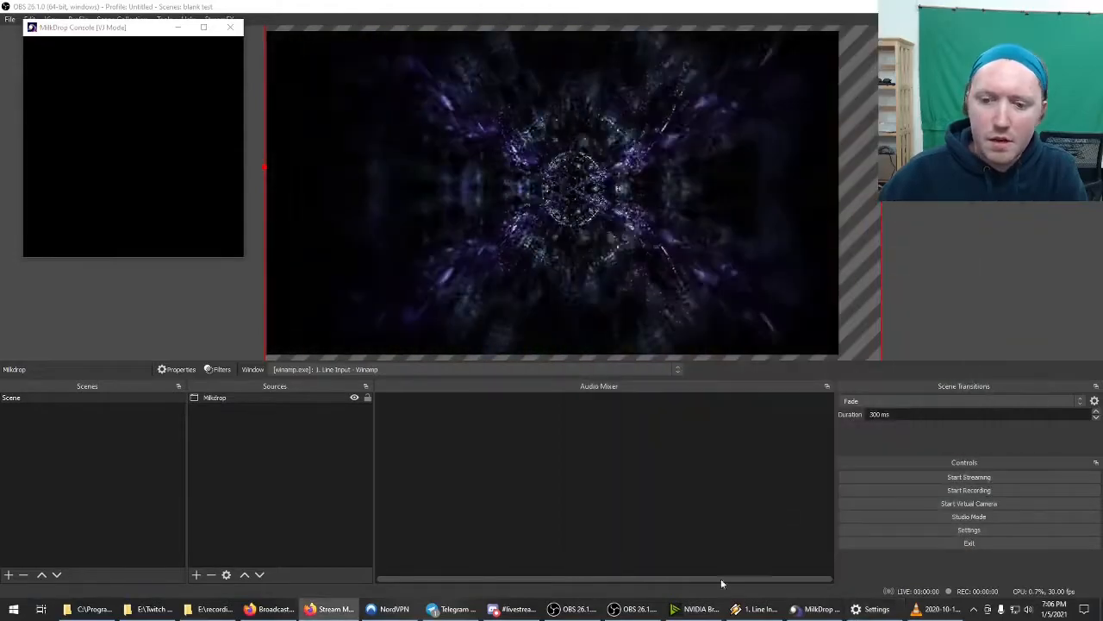
left_click(757, 609)
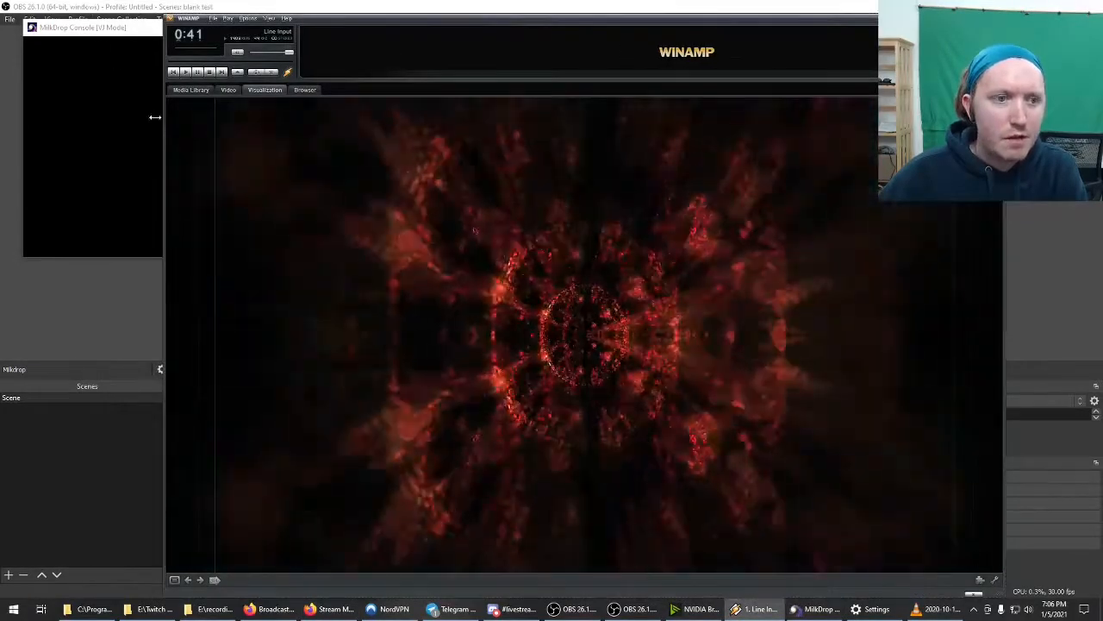
left_click_drag(156, 111, 92, 112)
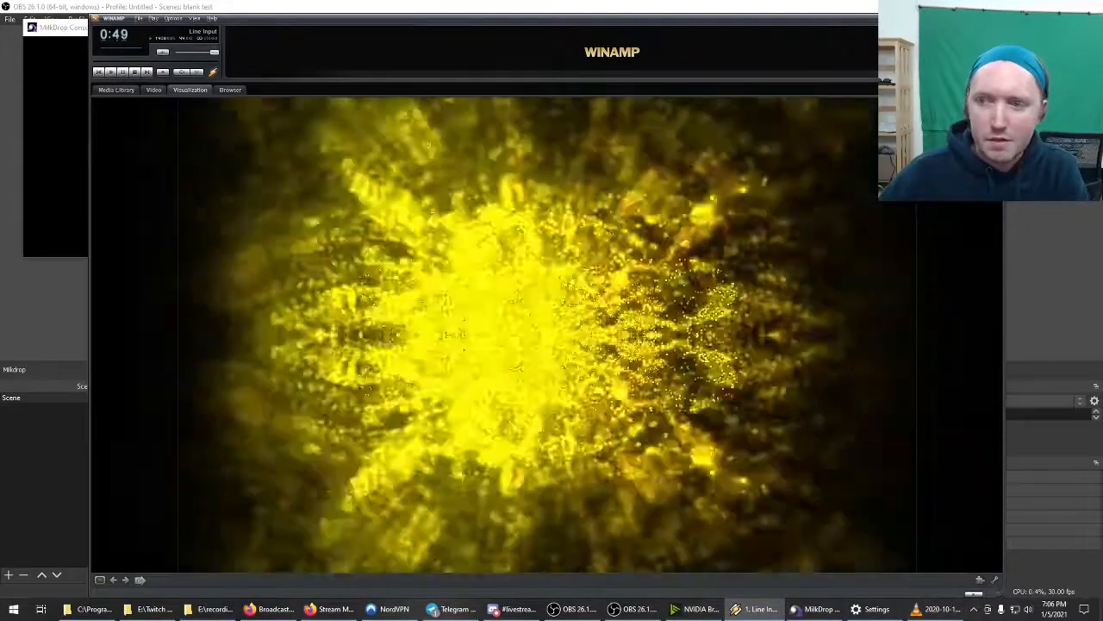
key("alt+Tab")
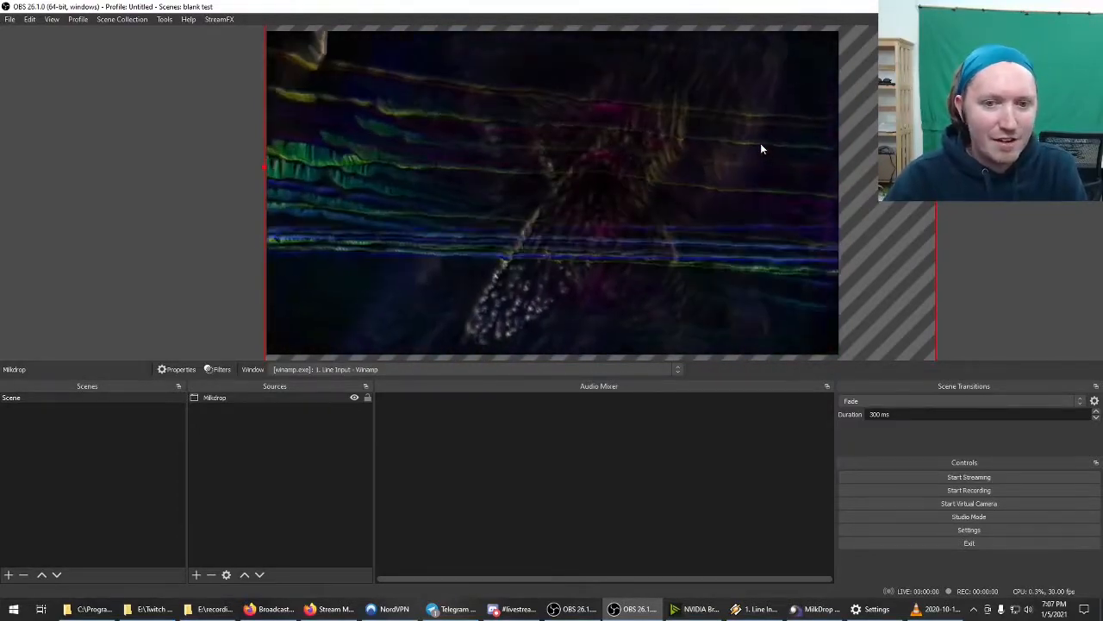
Step: Crop the Winamp interface off the bottom and top edges of the Milkdrop capture
left_click_drag(761, 148, 783, 104)
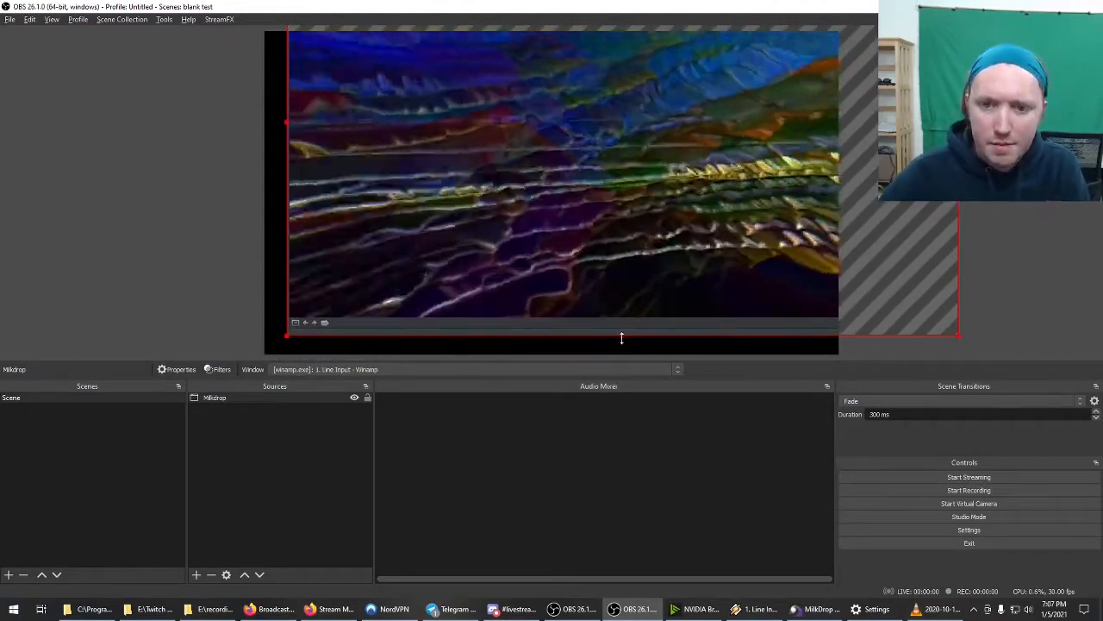
left_click_drag(622, 338, 621, 315)
left_click_drag(689, 233, 612, 342)
left_click_drag(588, 207, 662, 244)
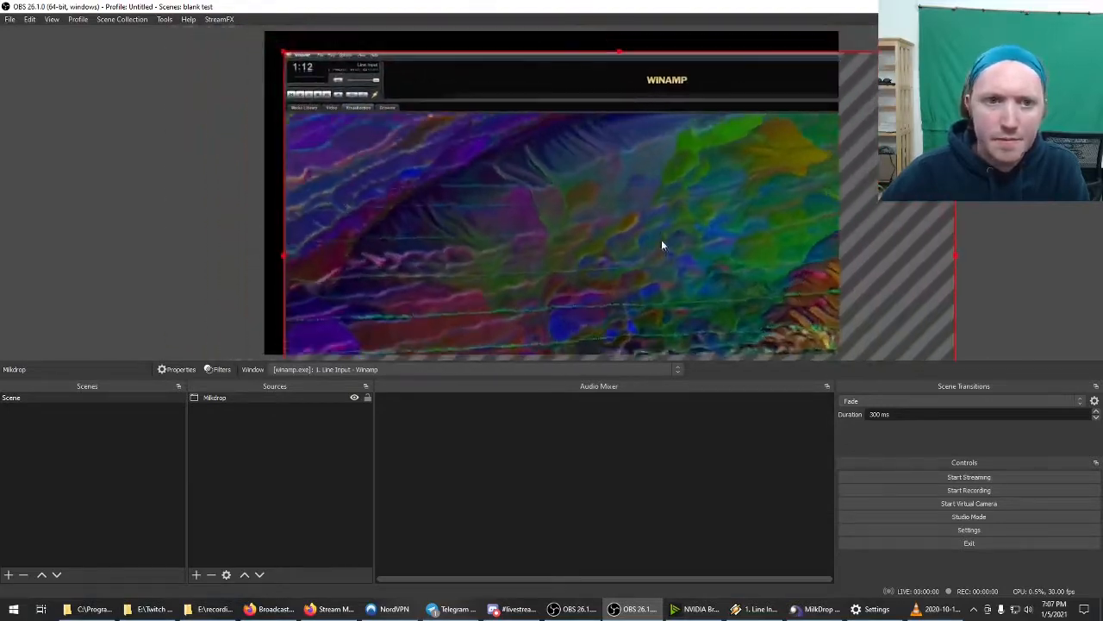
left_click_drag(619, 53, 670, 81)
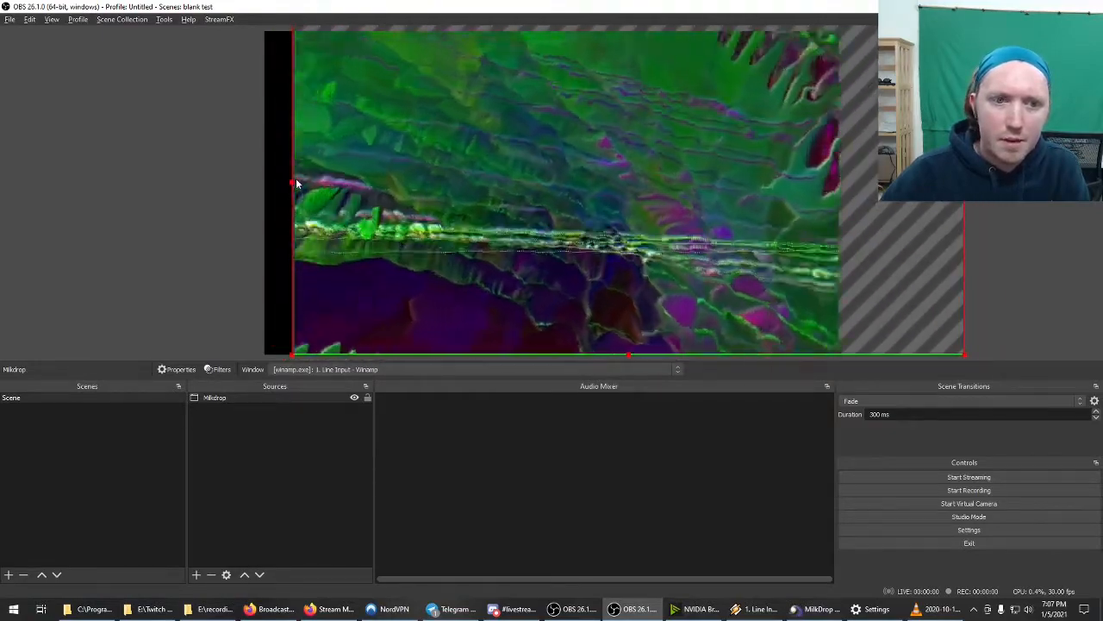
Step: Crop the window borders off the left and right sides of the Milkdrop capture and align it with the canvas's top-left corner
left_click_drag(293, 179, 295, 179)
left_click_drag(691, 213, 493, 194)
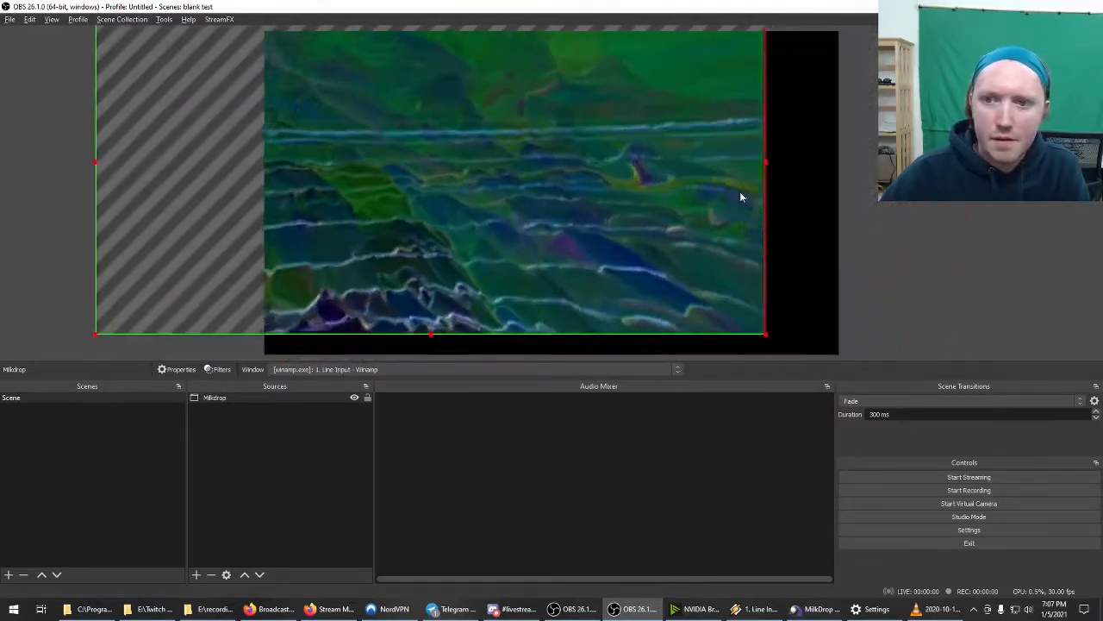
left_click_drag(766, 162, 764, 162)
left_click_drag(535, 147, 701, 186)
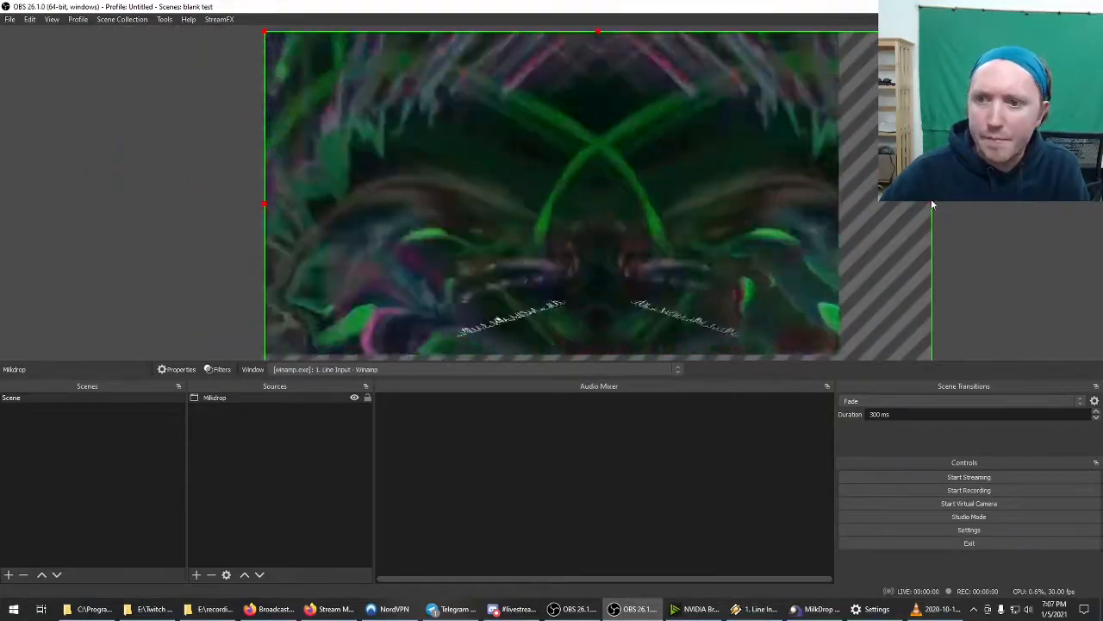
Step: Scale the cropped Milkdrop capture to the canvas size and shift it so its sides overhang both canvas edges
left_click_drag(934, 203, 839, 181)
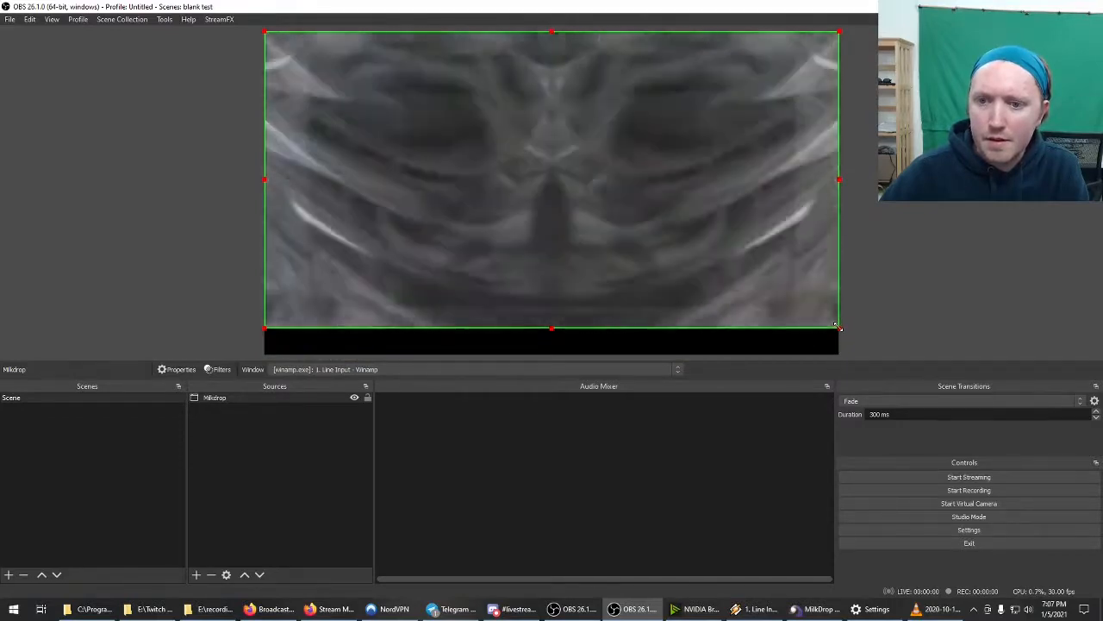
left_click_drag(839, 330, 889, 353)
left_click_drag(784, 278, 754, 271)
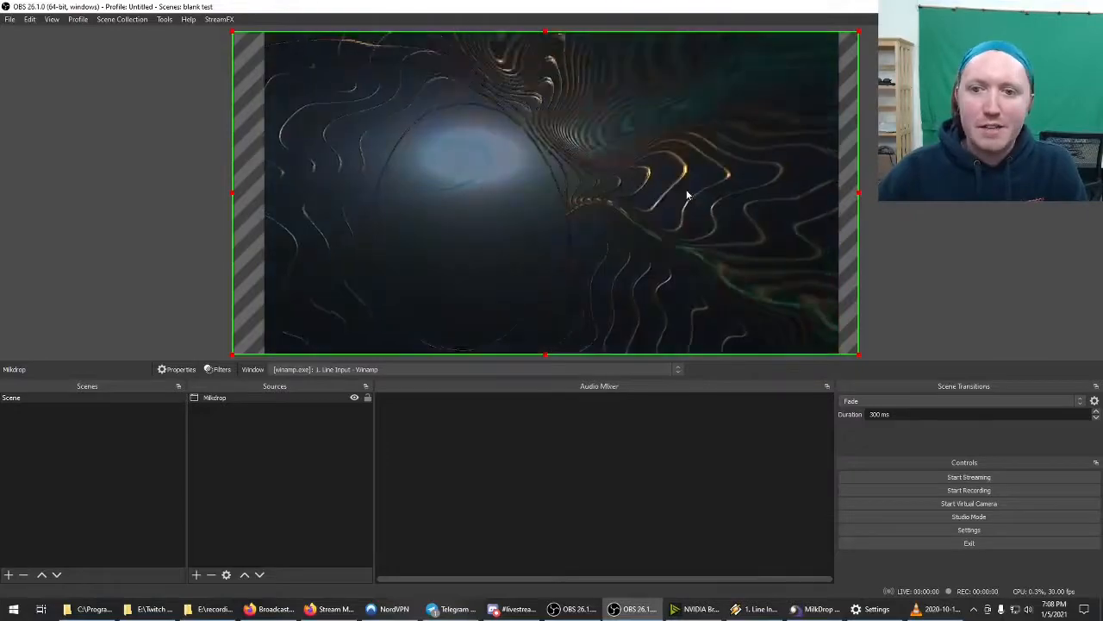
left_click_drag(852, 325, 867, 331)
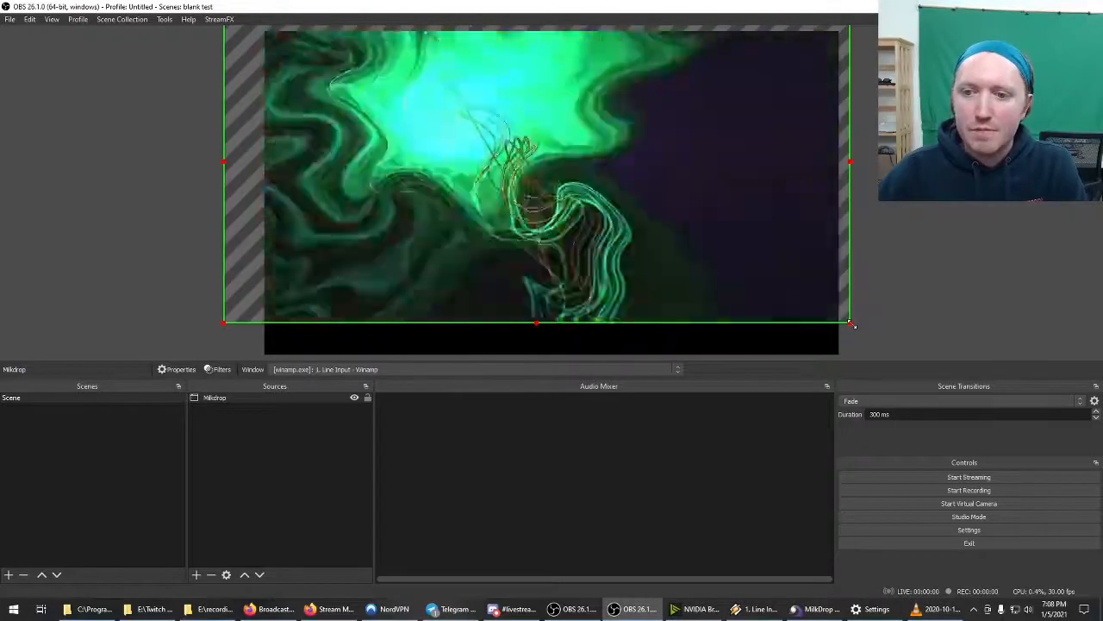
Step: Reset the transform of the Milkdrop source
right_click(866, 331)
mouse_move(794, 432)
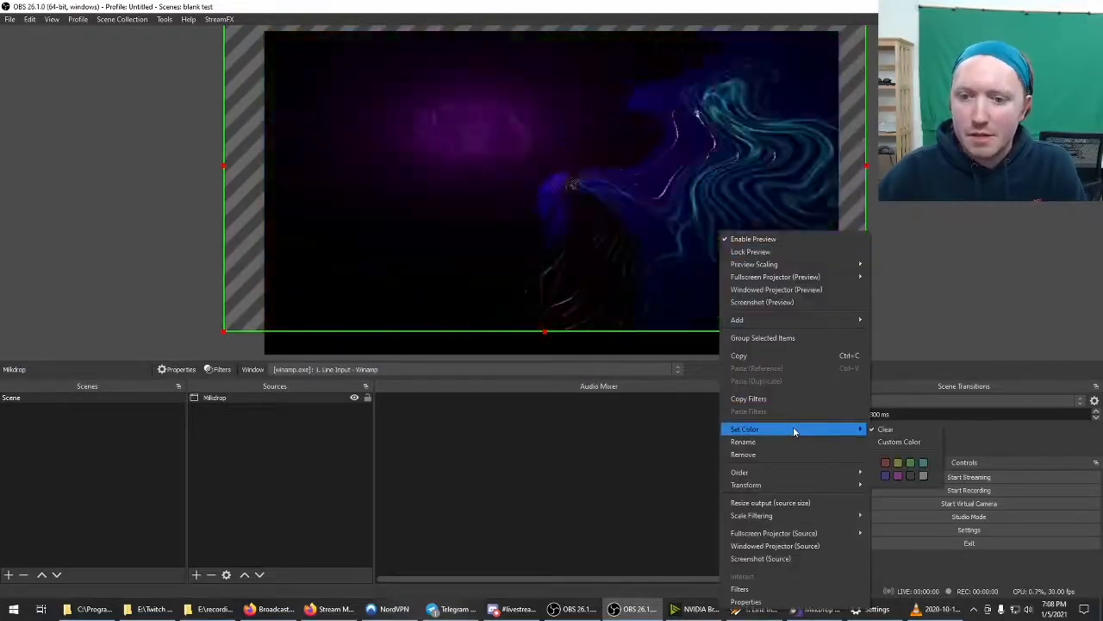
mouse_move(815, 487)
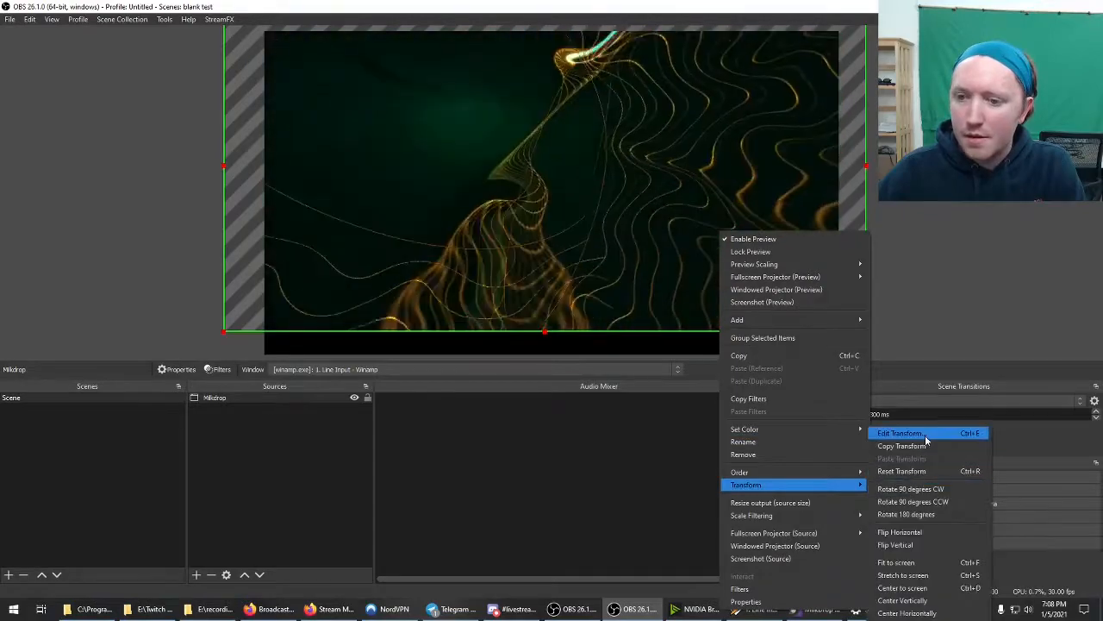
left_click(925, 470)
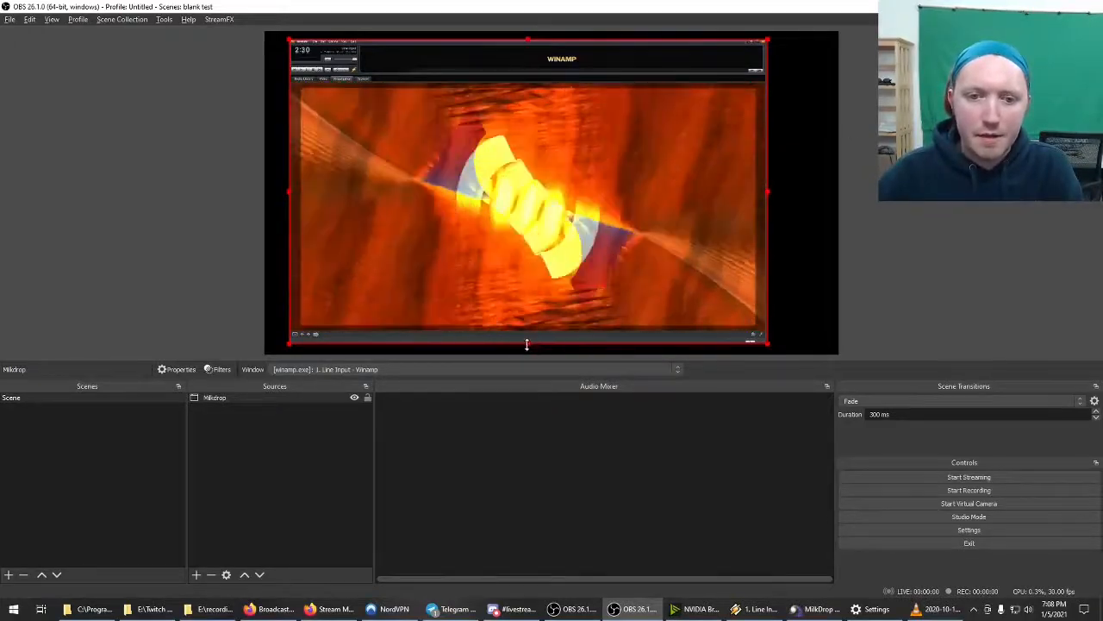
Step: Crop all four edges of the Milkdrop capture down to the visualization and move it near the canvas centre
left_click_drag(523, 347, 527, 328)
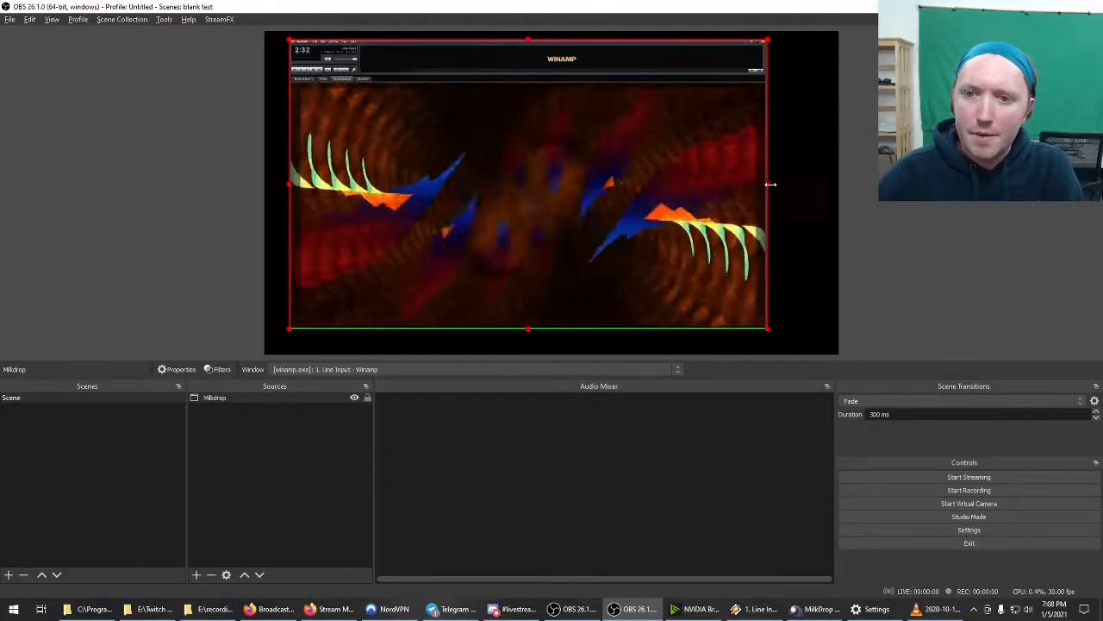
left_click_drag(768, 184, 766, 183)
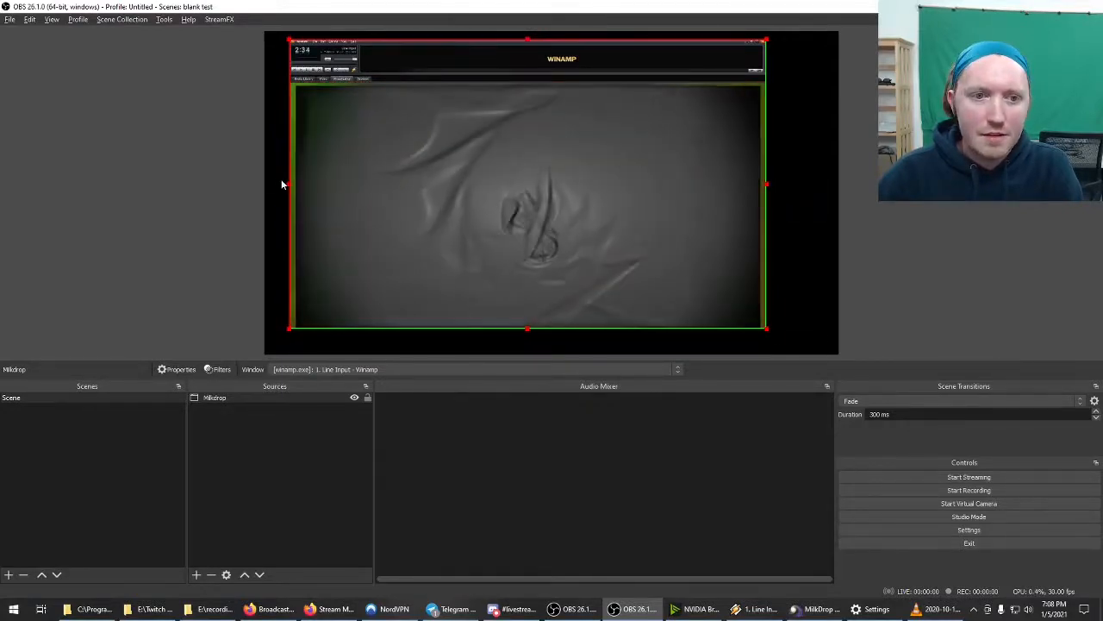
left_click_drag(288, 182, 291, 183)
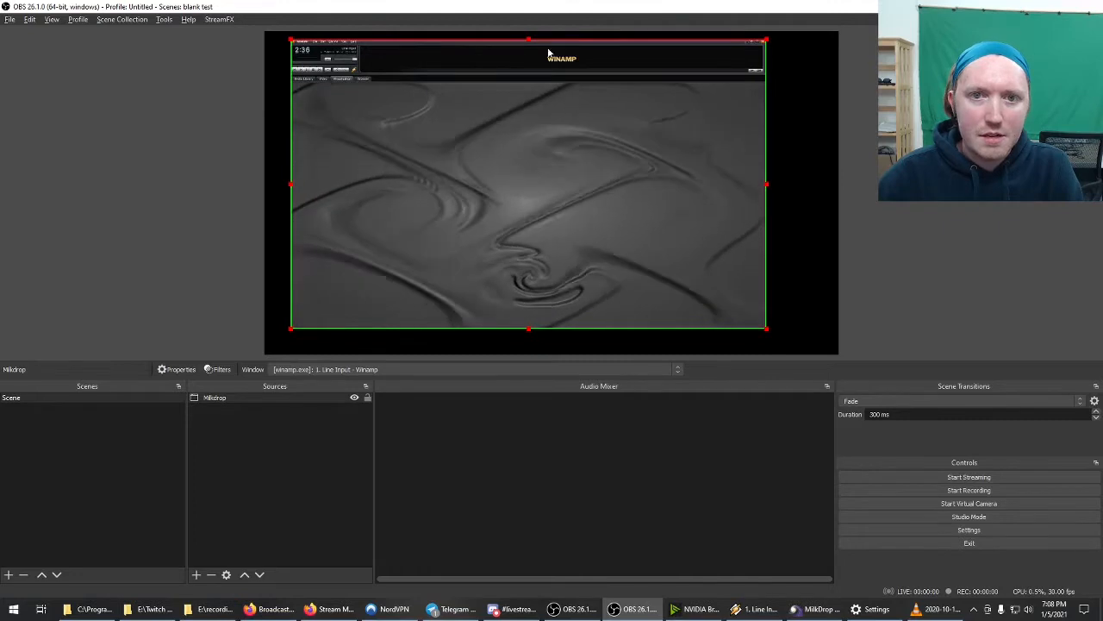
left_click_drag(528, 41, 529, 84)
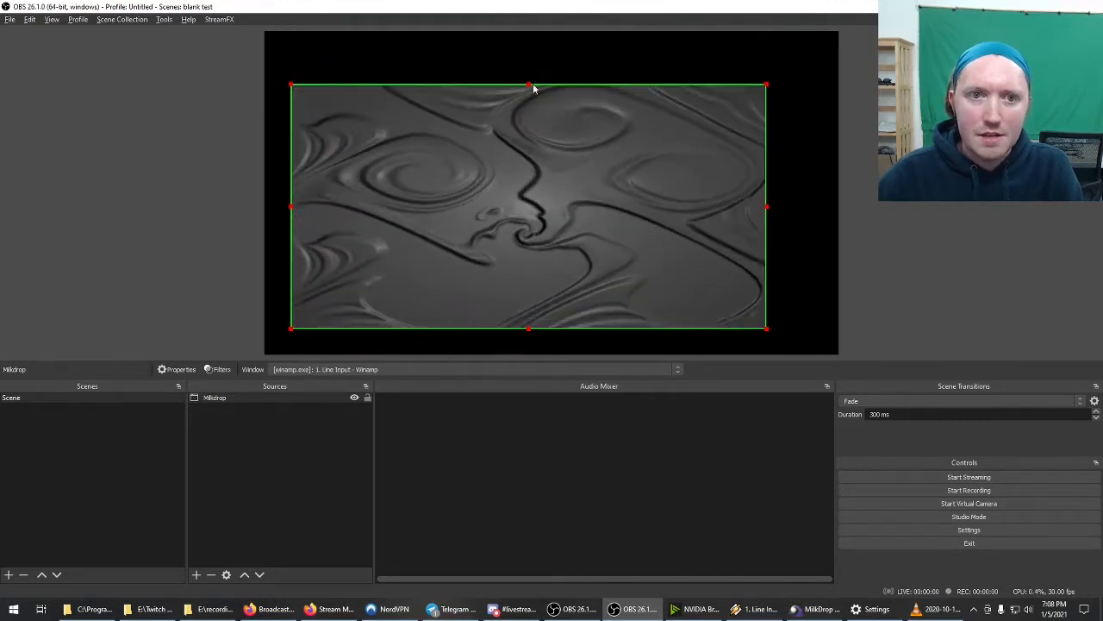
left_click_drag(594, 164, 612, 150)
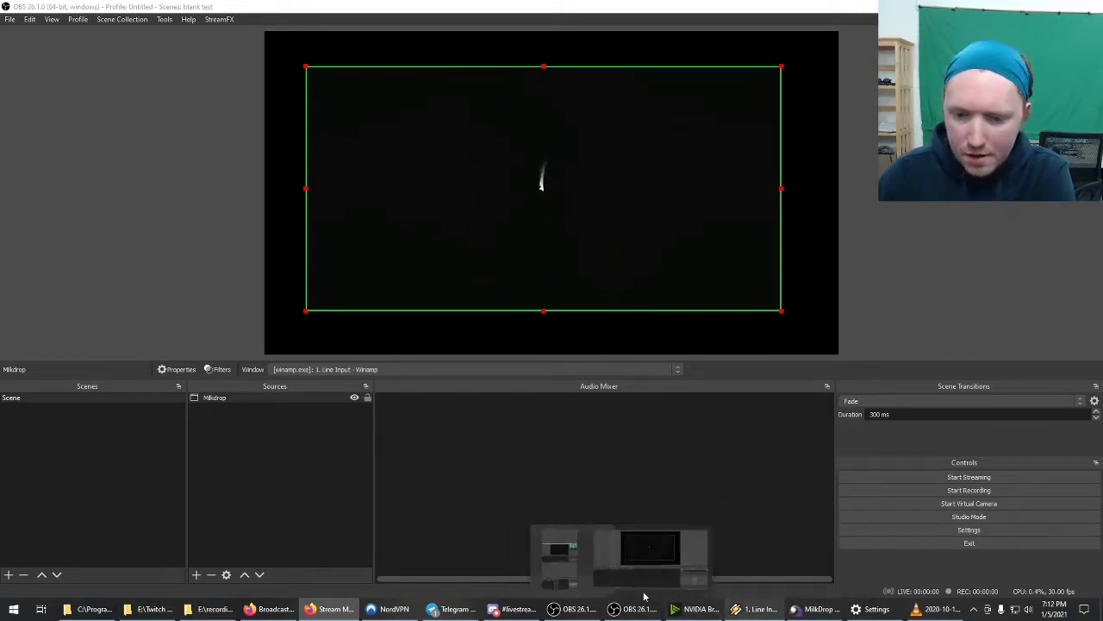
Step: Switch to the Firefox window with the NVIDIA Broadcast page and view the NestDrop page on nestimmersion.ca
mouse_move(274, 609)
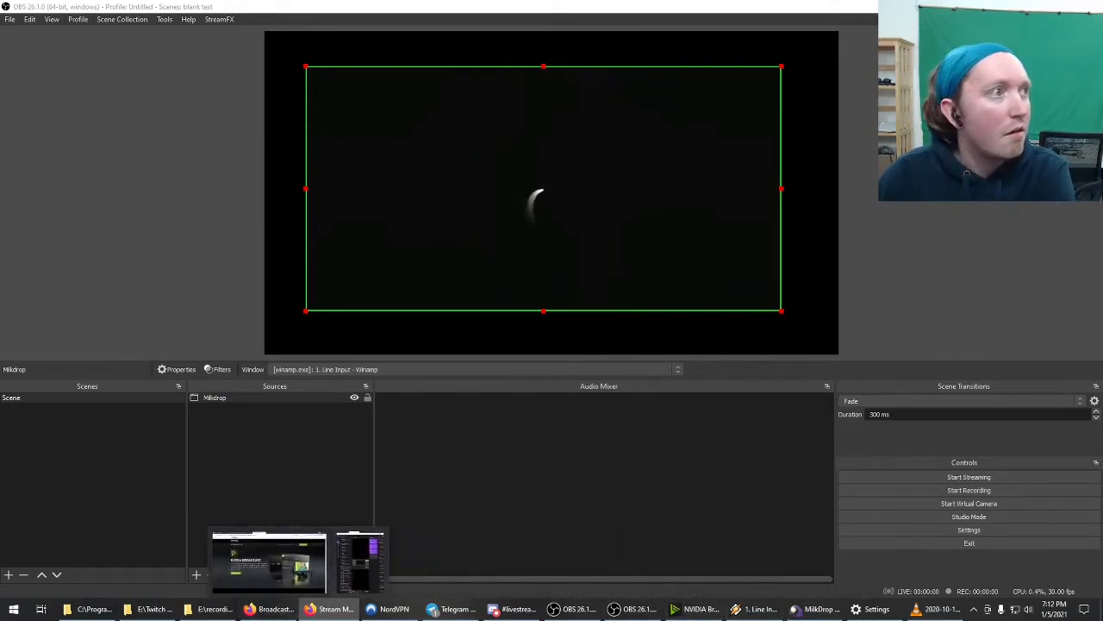
left_click(274, 609)
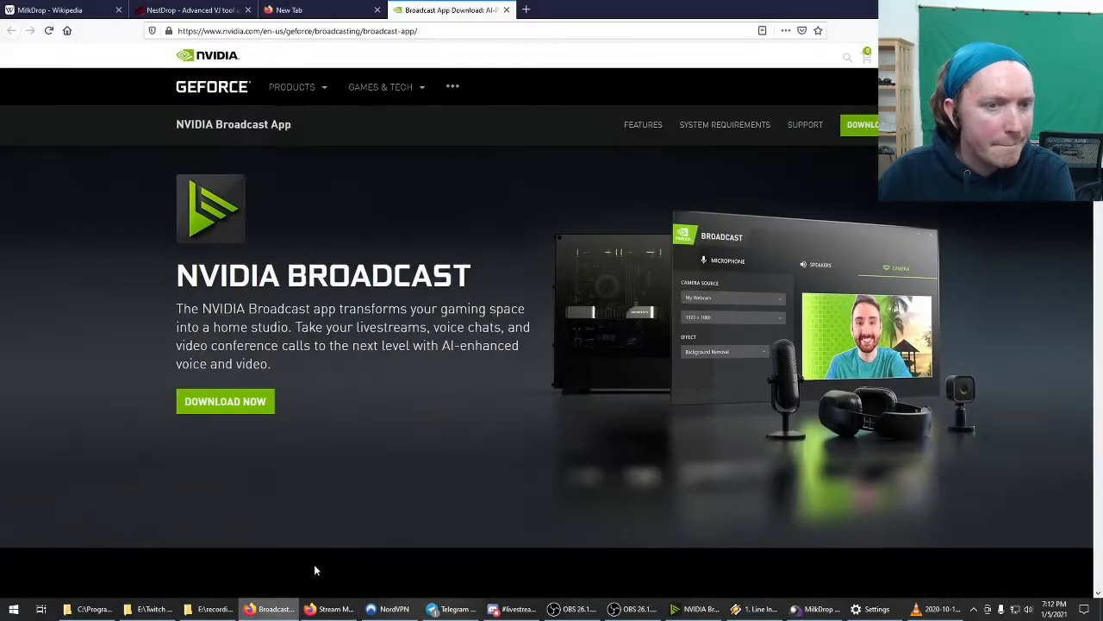
left_click(191, 9)
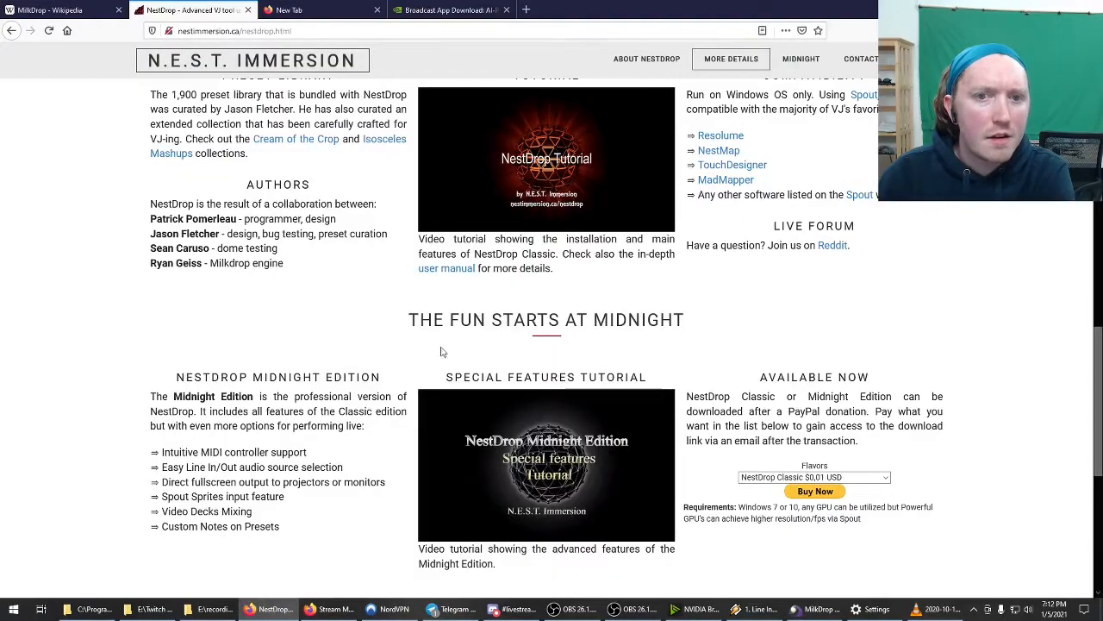
Step: Review the NestDrop page, including the Midnight Edition features and the purchasable flavors with their prices
scroll(464, 308, "up", 10)
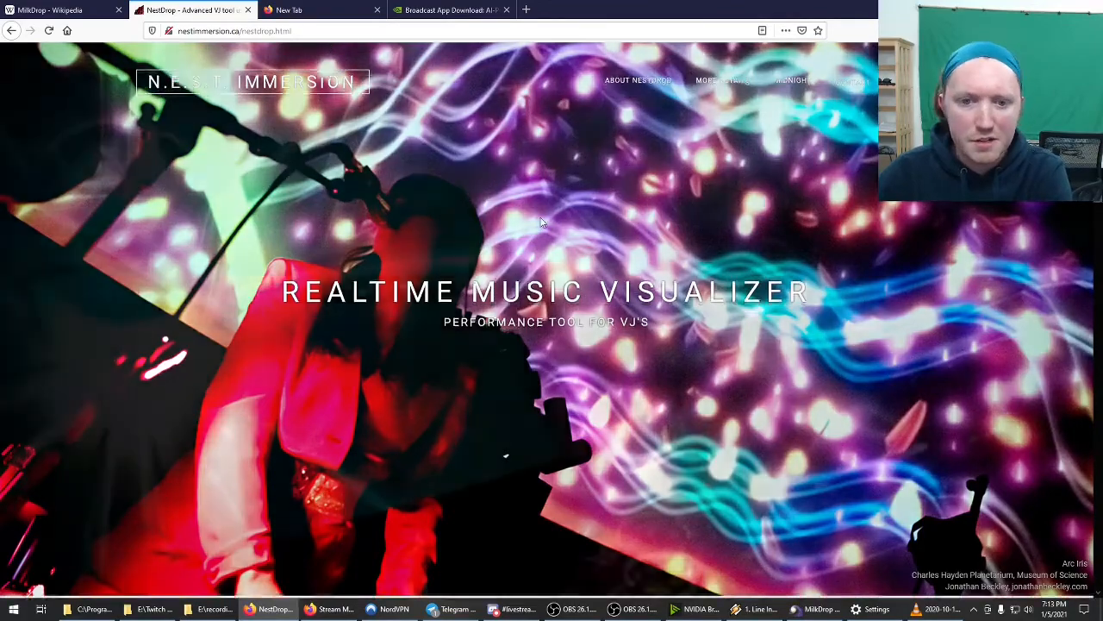
scroll(536, 172, "down", 15)
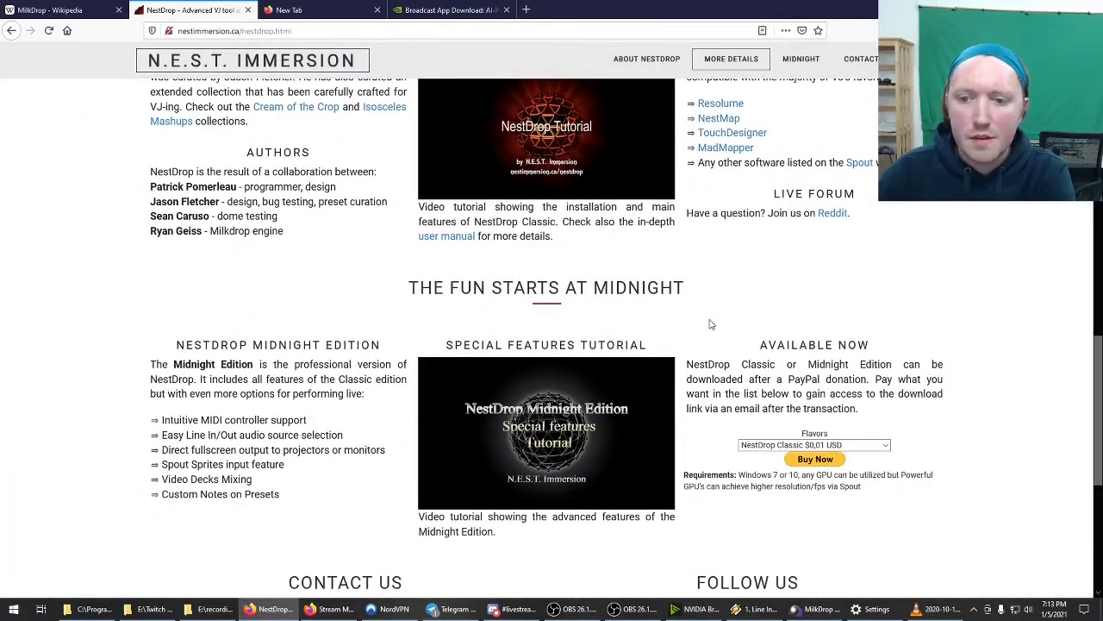
scroll(711, 325, "down", 1)
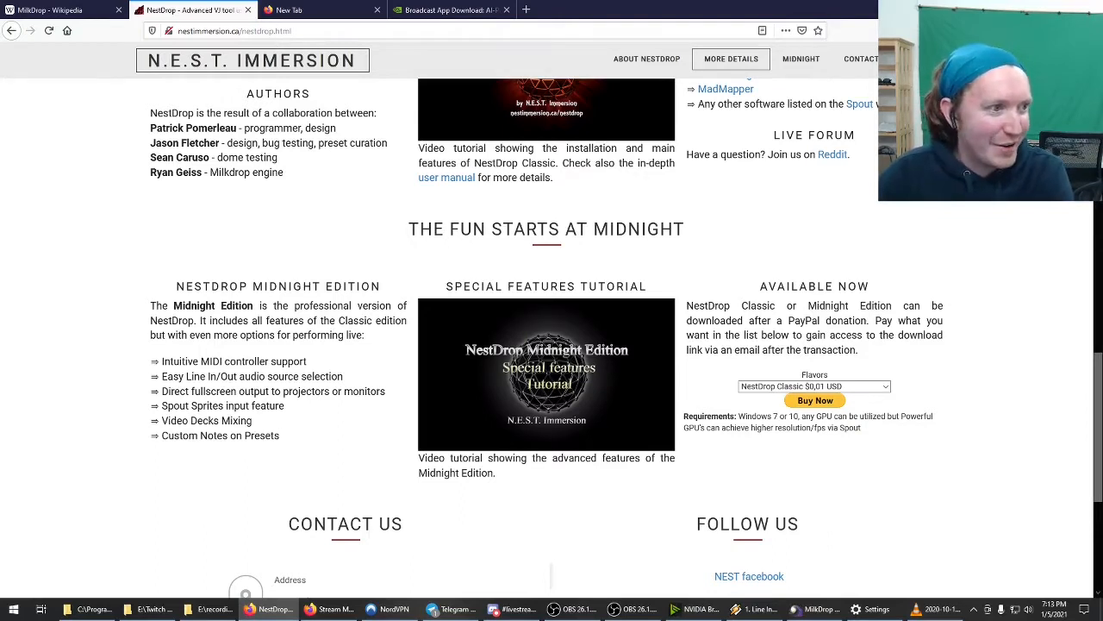
left_click(888, 387)
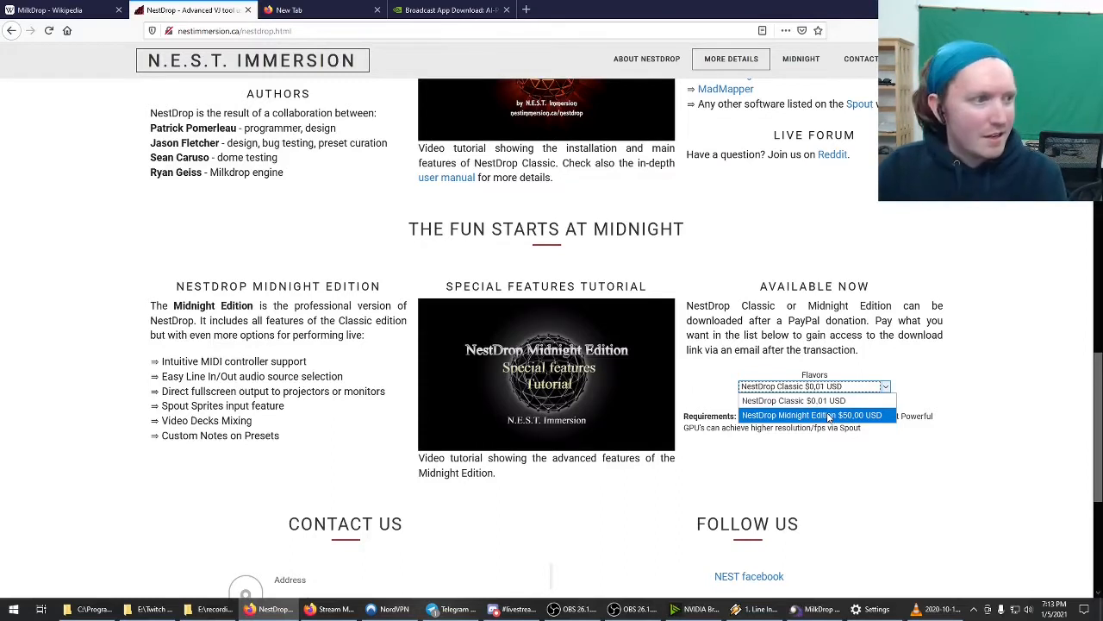
left_click(991, 412)
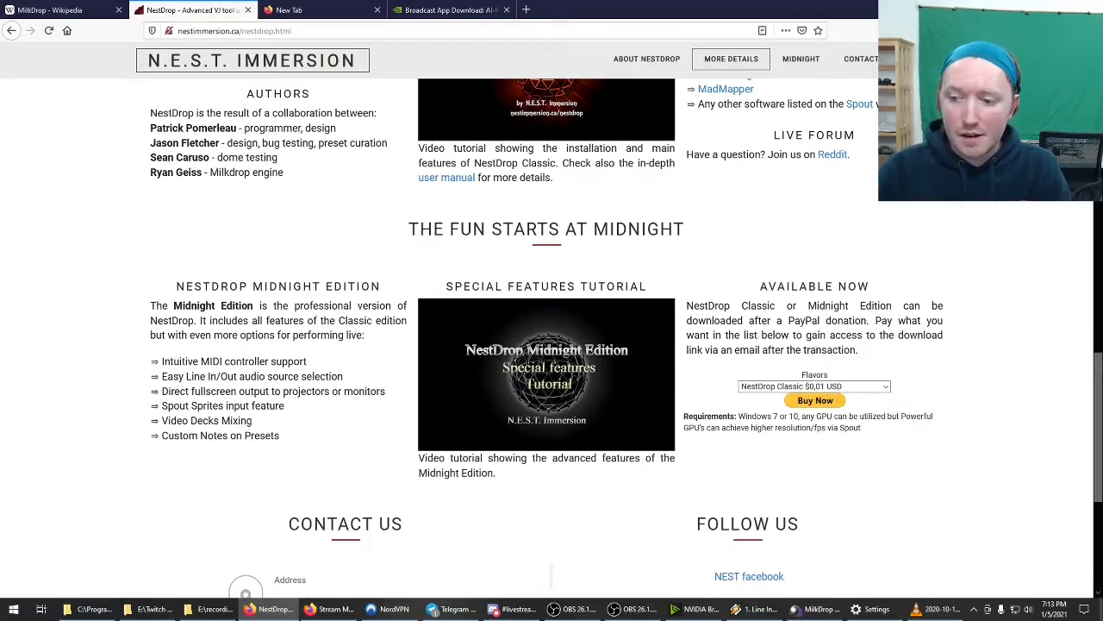
Step: Switch to NestDrop Midnight Edition, move the Deck 1 output window beside the preset library, and bring the library to the front
left_click(1102, 609)
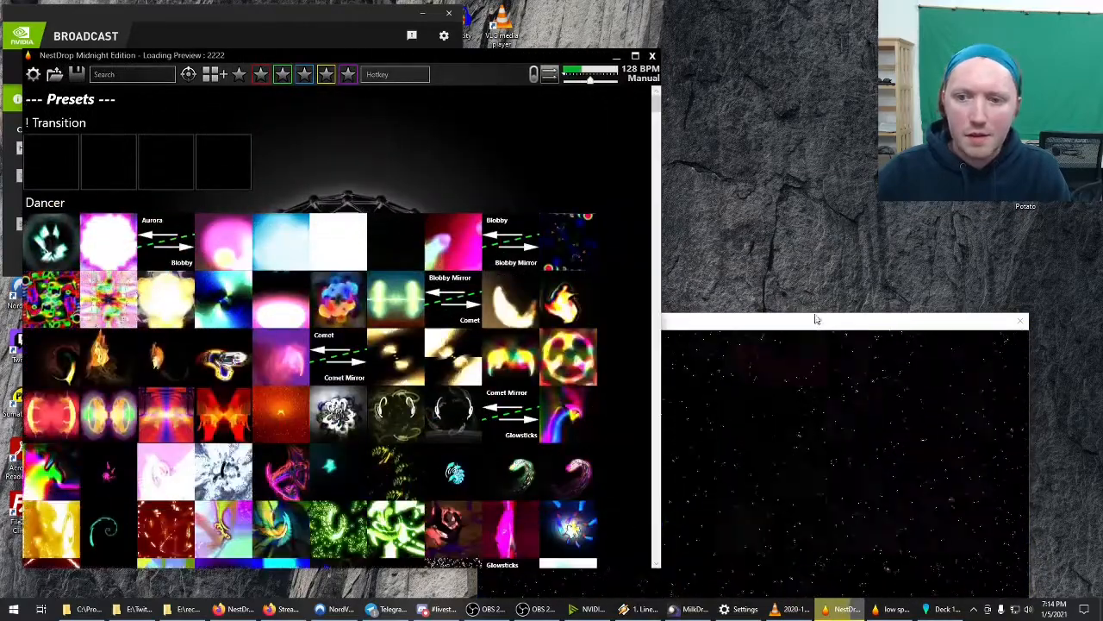
left_click_drag(815, 318, 848, 115)
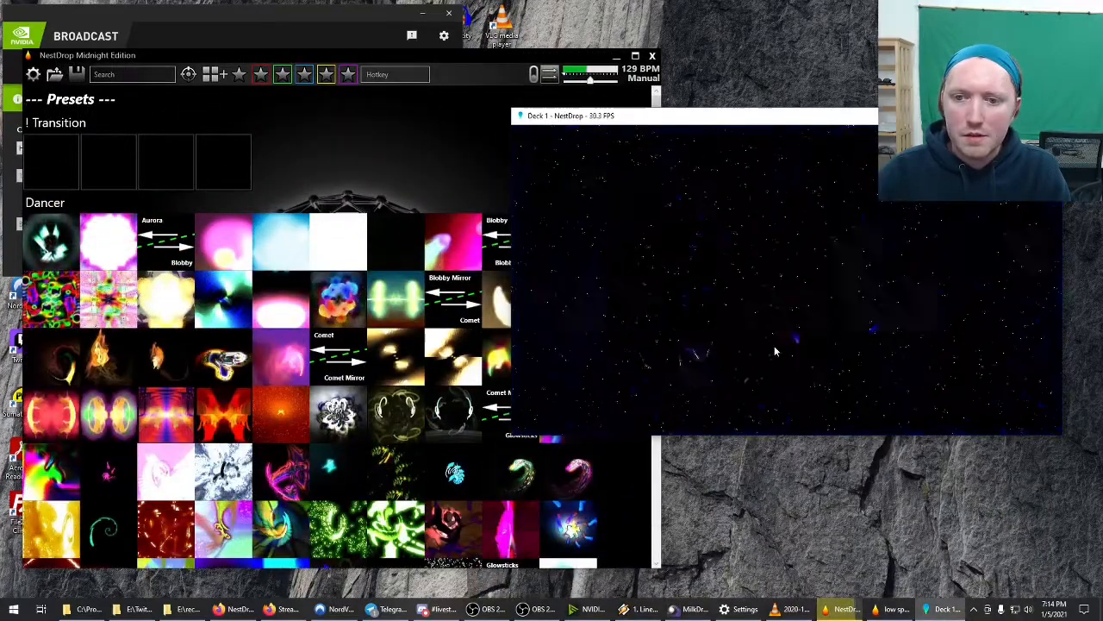
left_click_drag(658, 118, 684, 121)
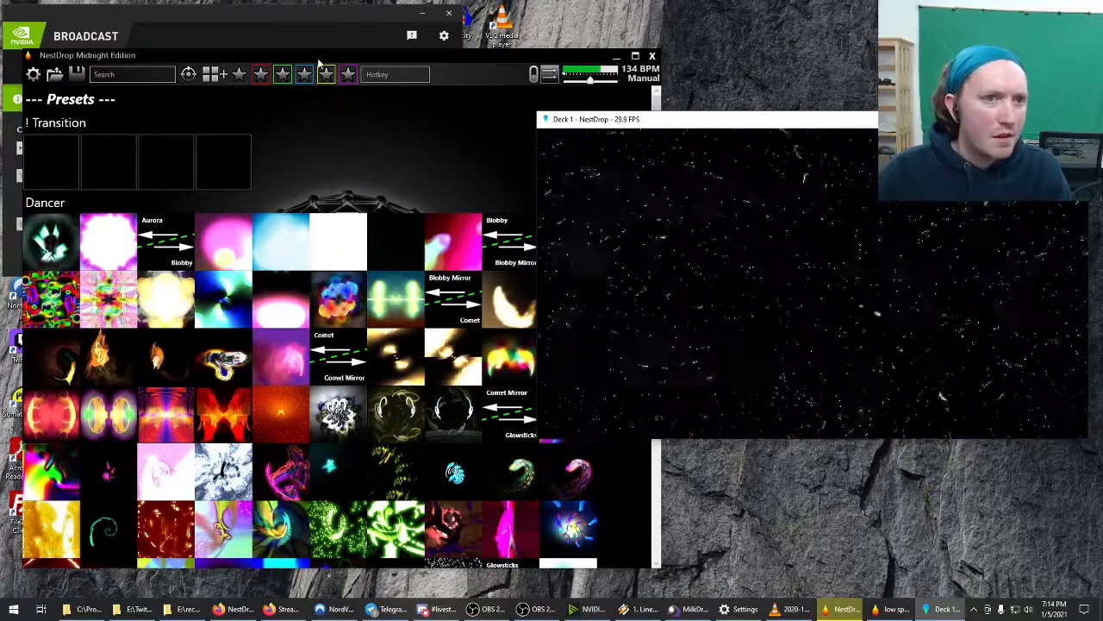
left_click(434, 133)
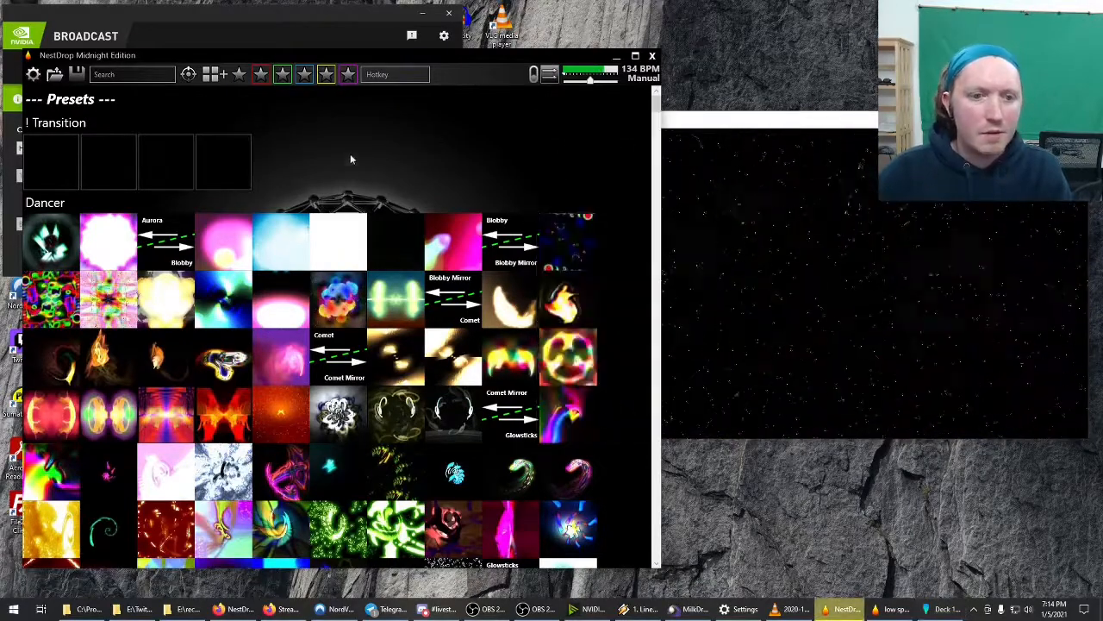
Step: Browse the preset thumbnails in the library's Dancer and Drawing categories
scroll(122, 264, "down", 5)
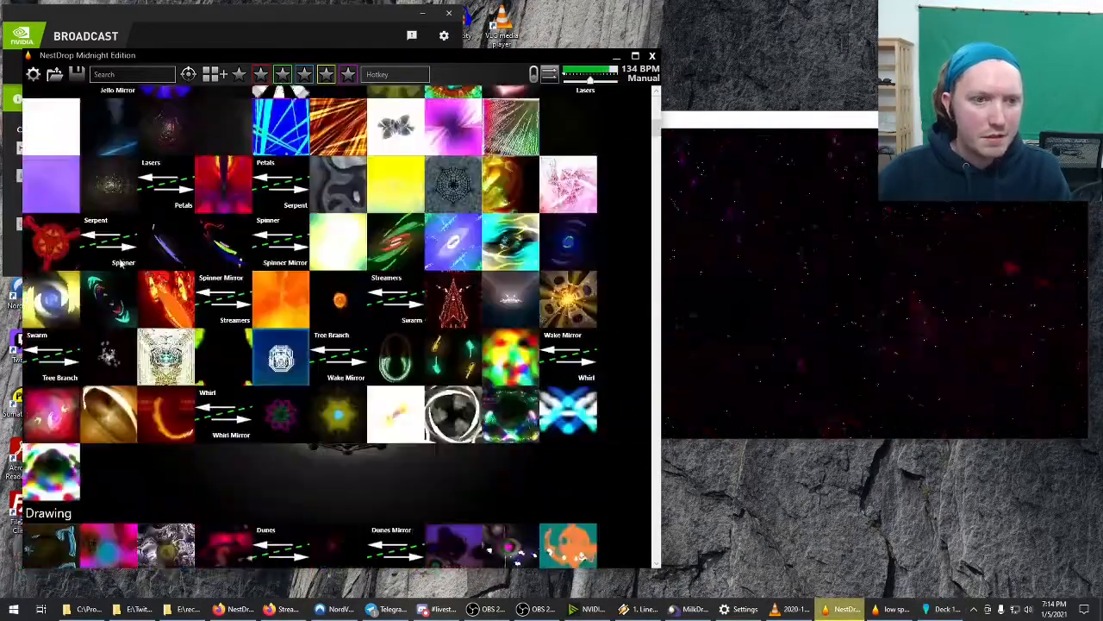
scroll(119, 262, "down", 10)
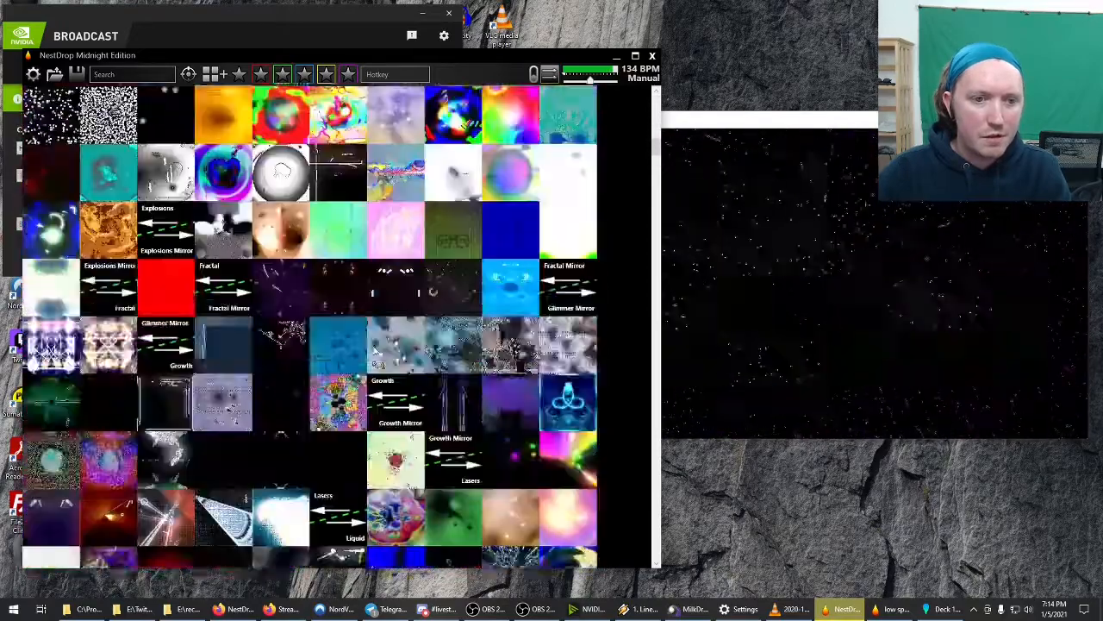
scroll(411, 284, "down", 5)
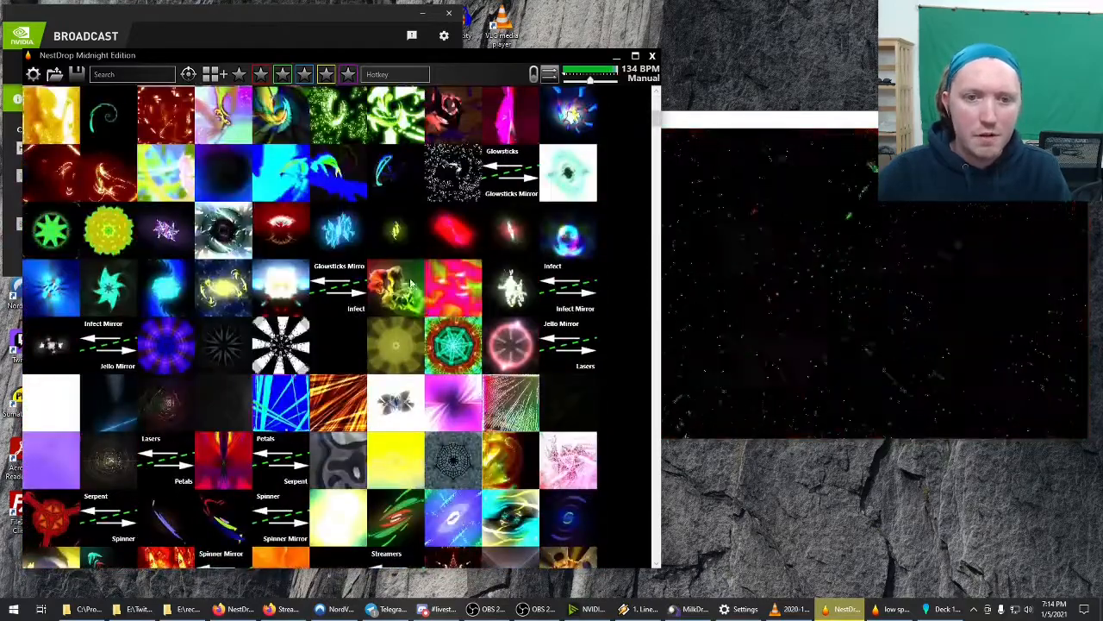
left_click(411, 285)
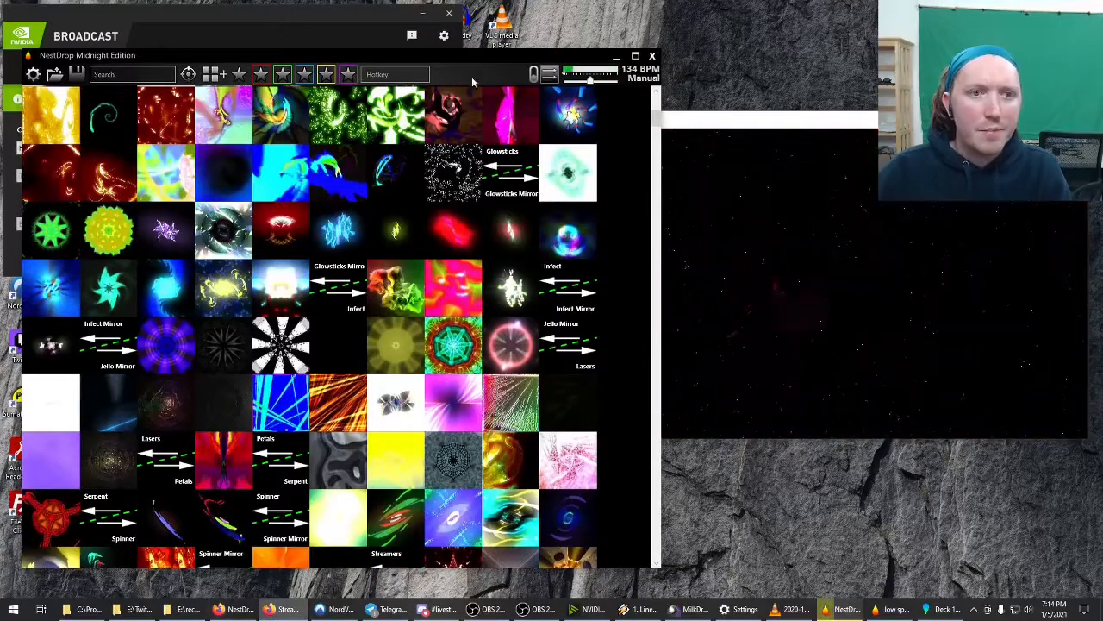
Step: Open Effects and Settings and review the per-deck options, the General options and the Deck 1 output
left_click(33, 75)
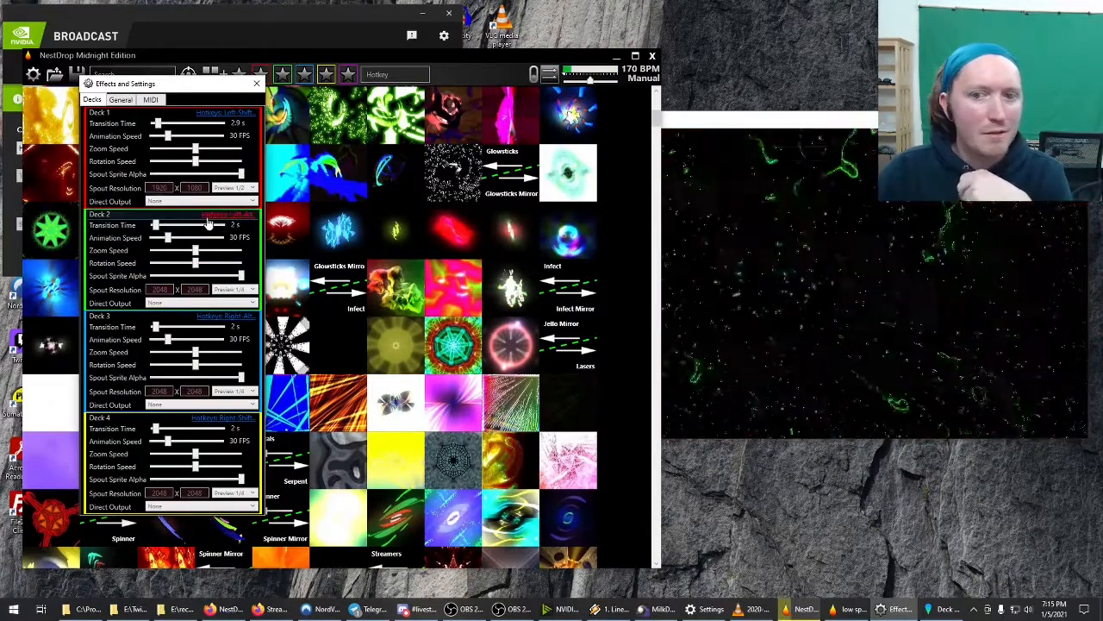
mouse_move(208, 219)
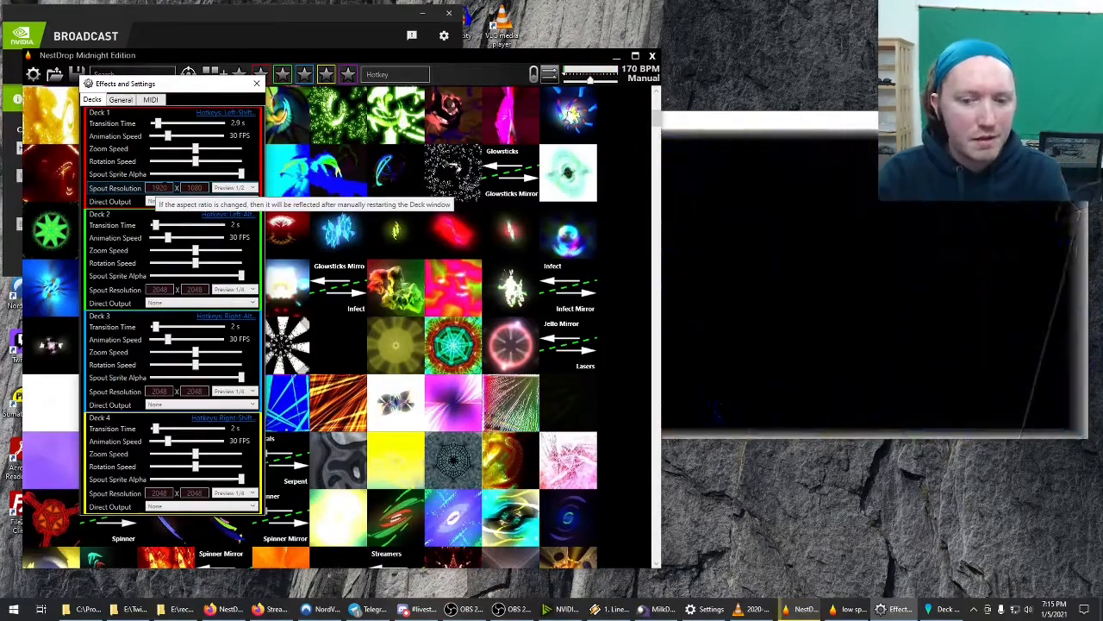
left_click(113, 100)
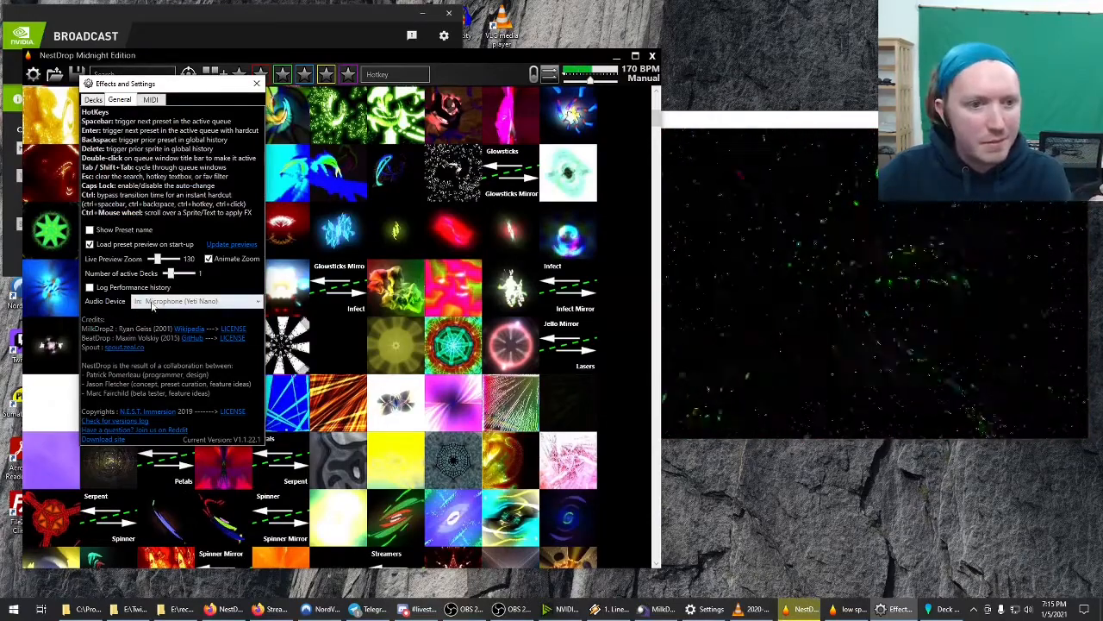
left_click(810, 136)
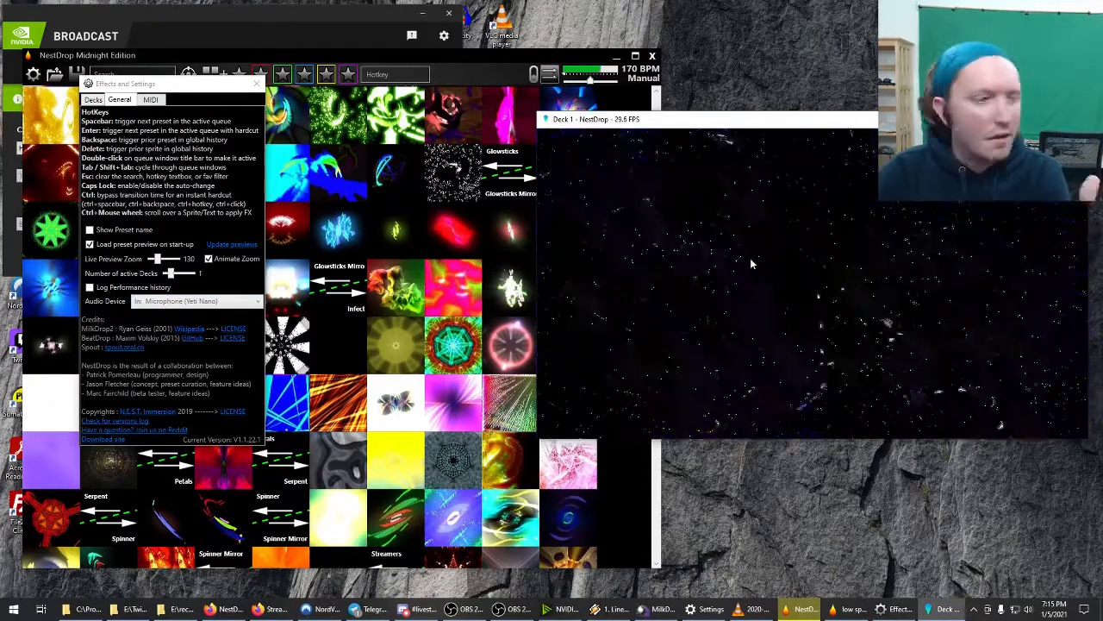
left_click(425, 387)
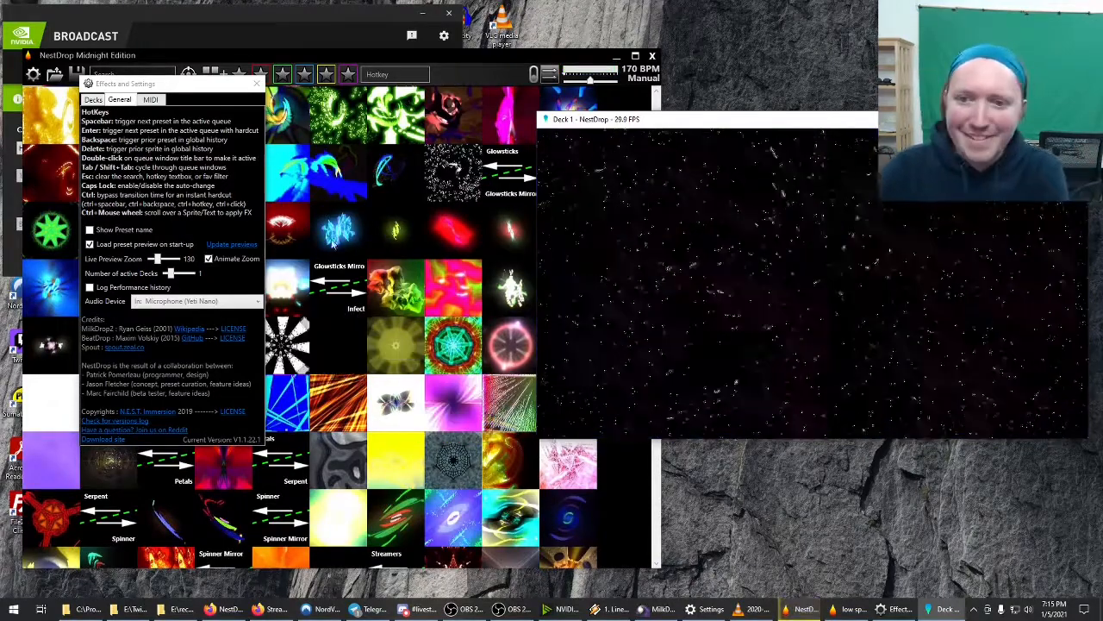
Step: Choose Microphone (Yeti Nano) as the audio input device and close Effects and Settings
left_click(249, 302)
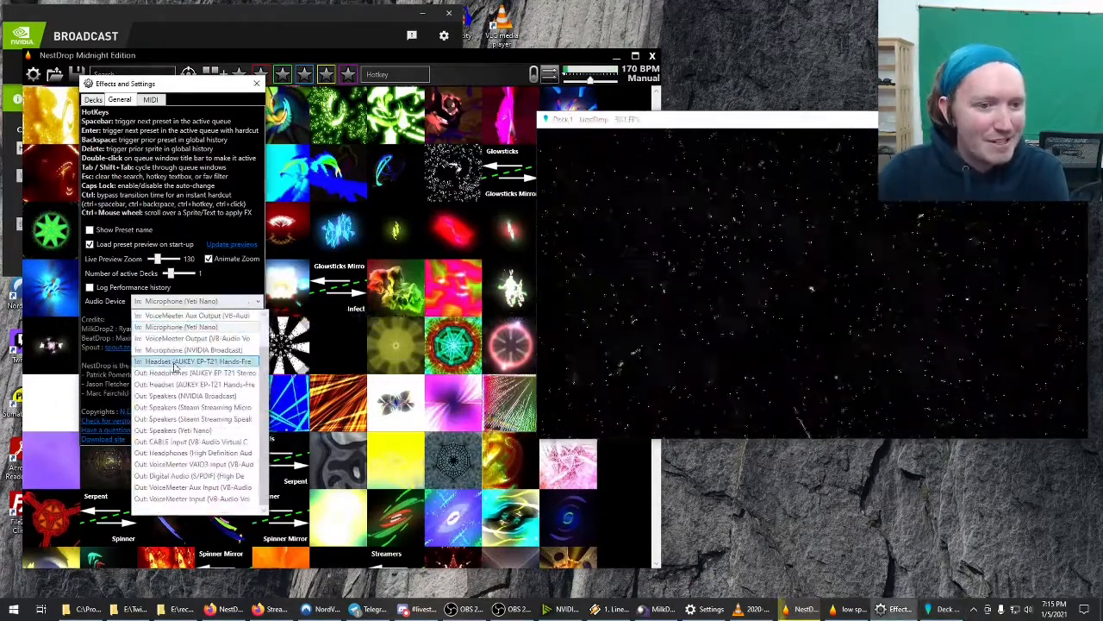
left_click(181, 327)
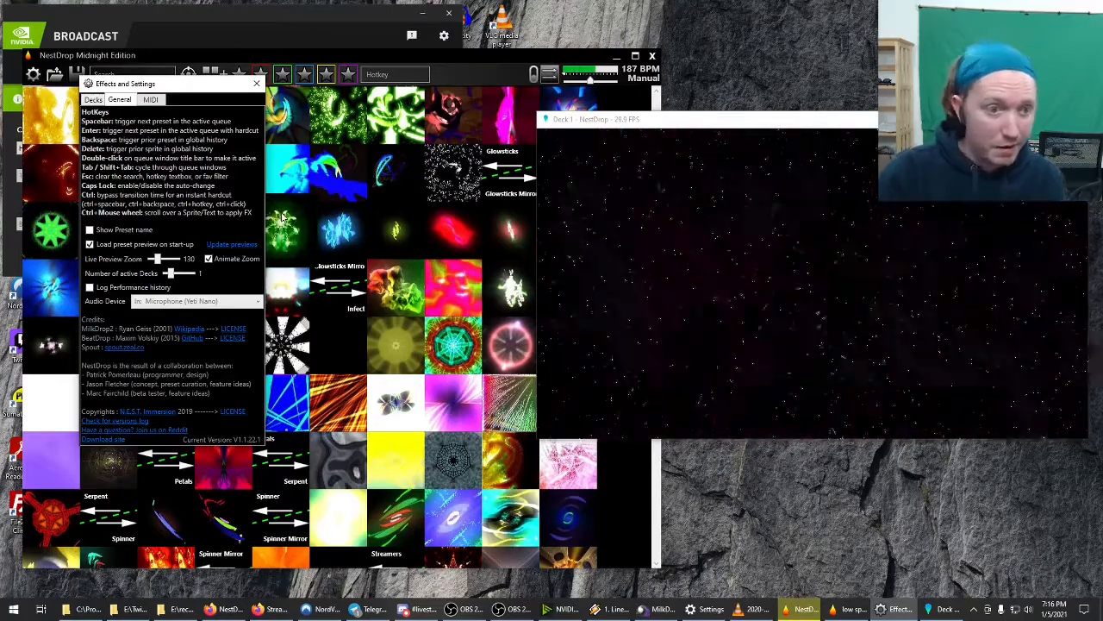
left_click(189, 305)
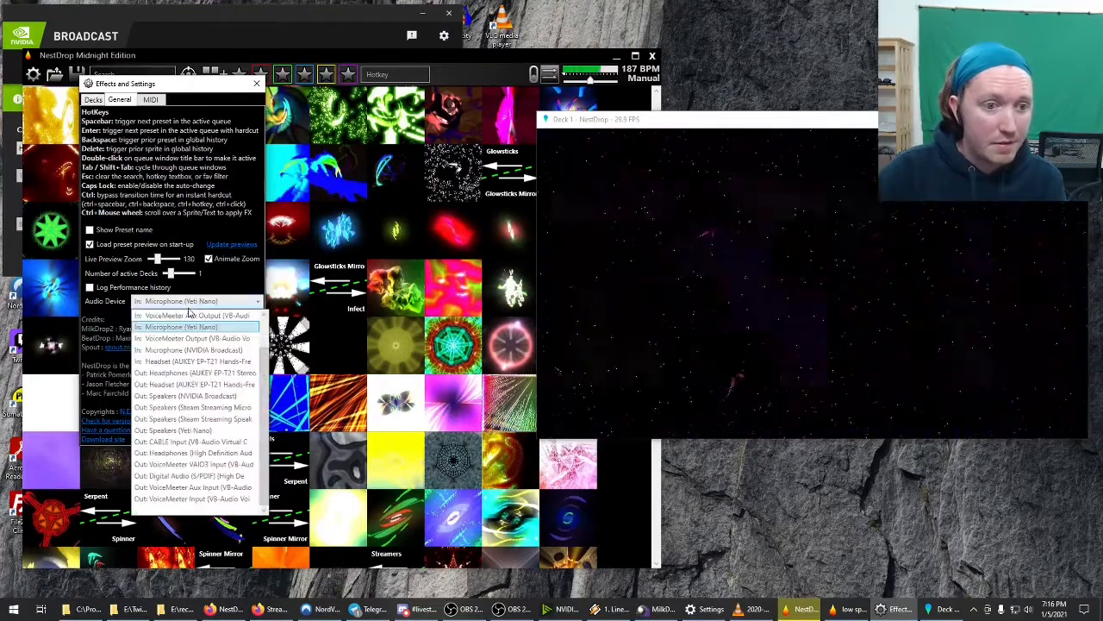
left_click(225, 295)
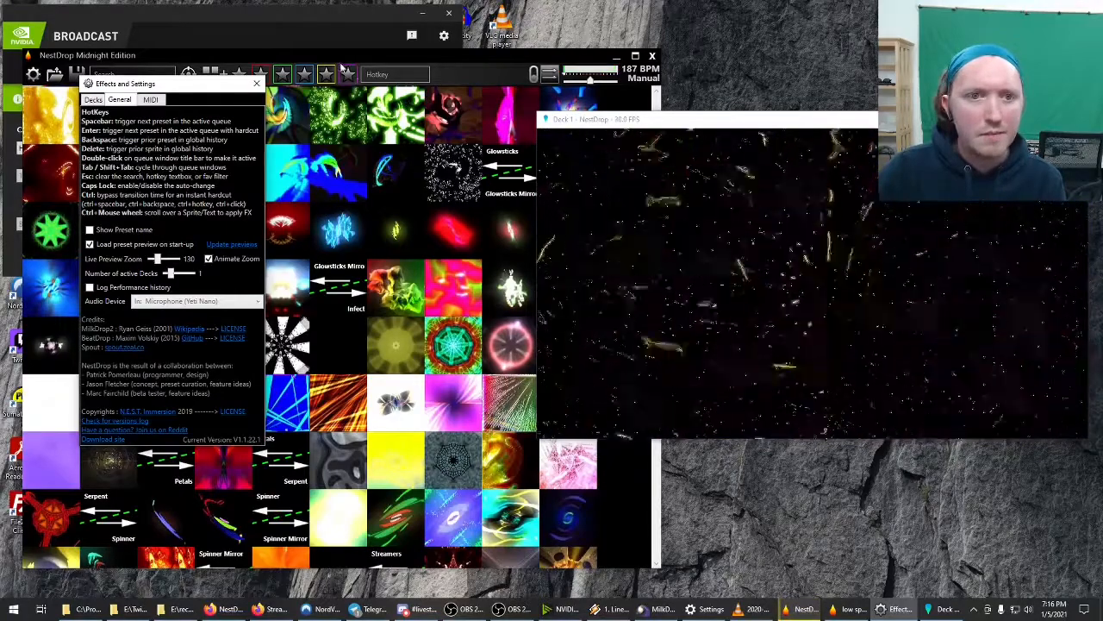
left_click_drag(242, 83, 226, 104)
left_click(242, 105)
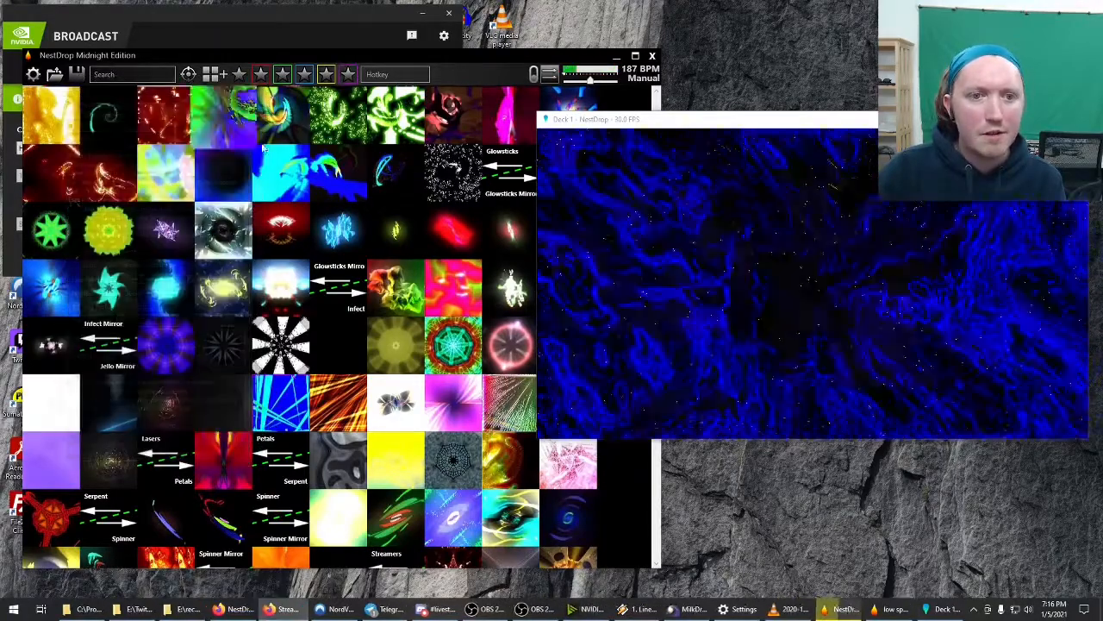
Step: Turn on automatic preset changing in sequential mode and play the first preset in the second row of the Dancer category
scroll(250, 325, "up", 5)
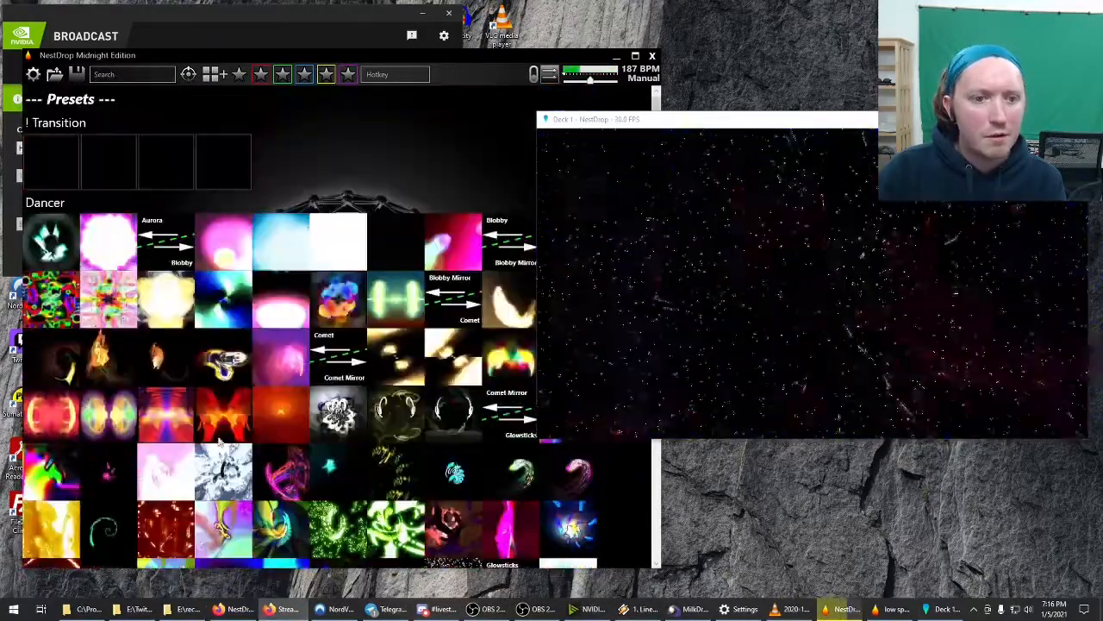
left_click(532, 78)
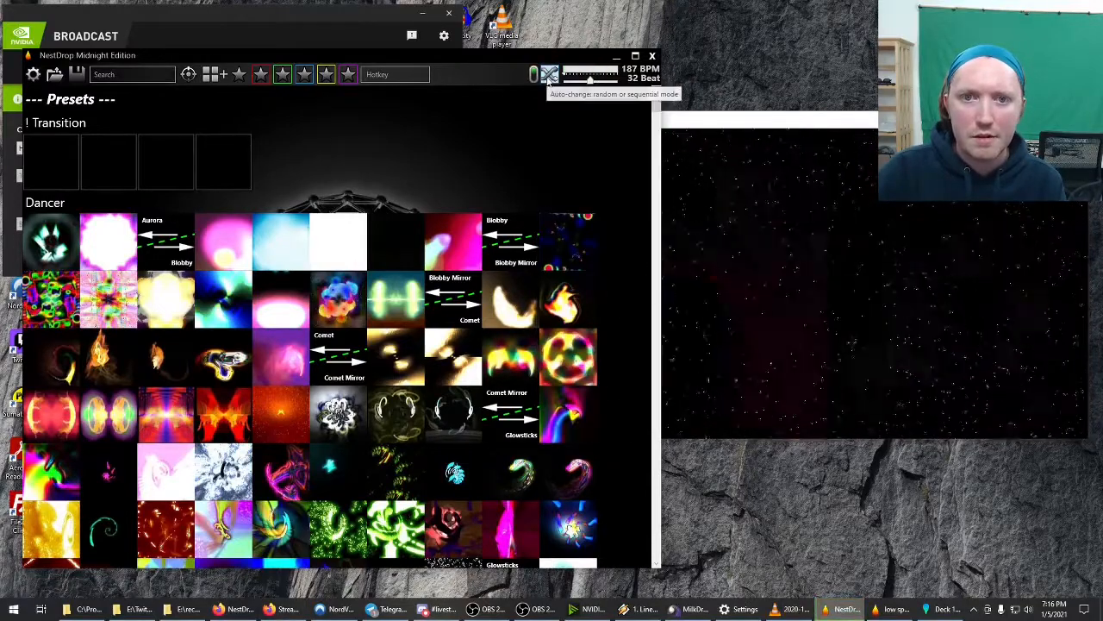
left_click(550, 77)
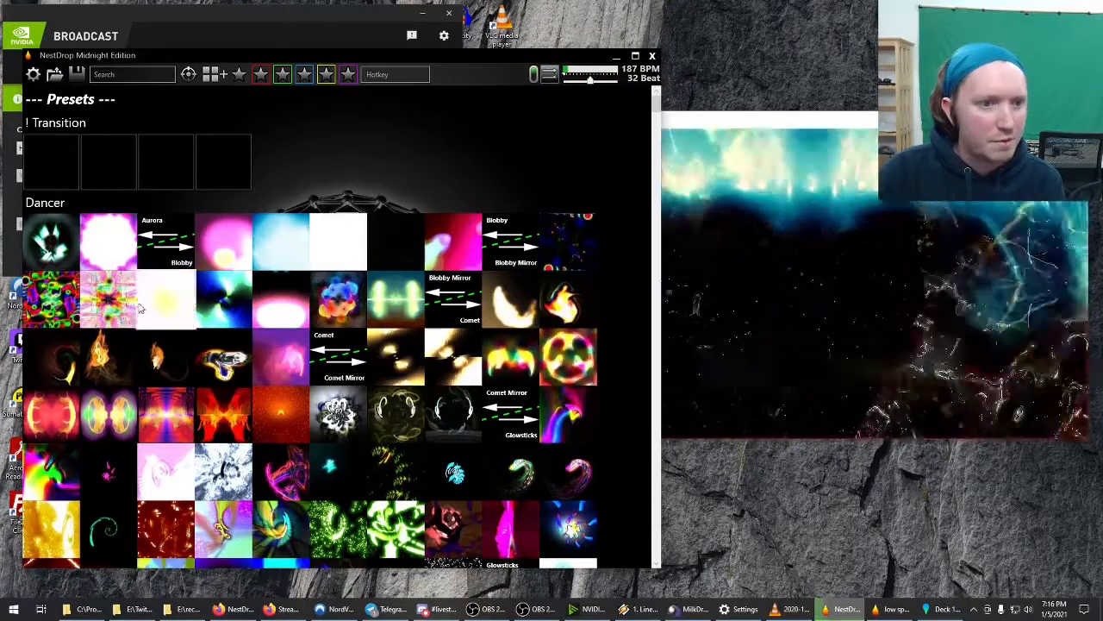
left_click(56, 303)
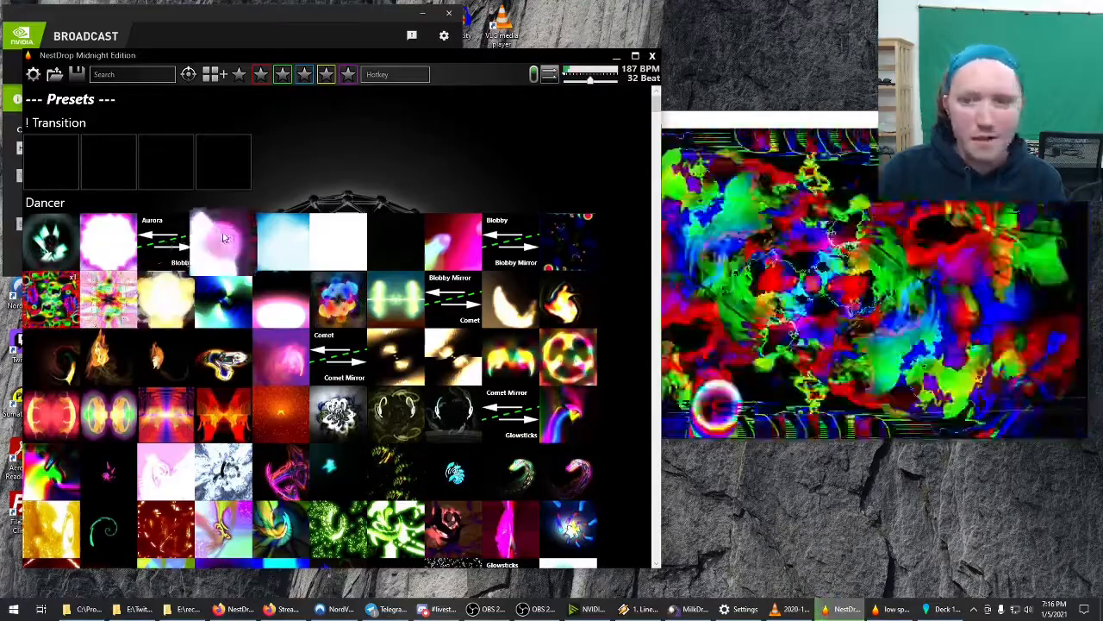
Step: Move the preset library off the low speed queue, browse the queue, and play its diamond-shaped cube preset
left_click_drag(458, 57, 344, 55)
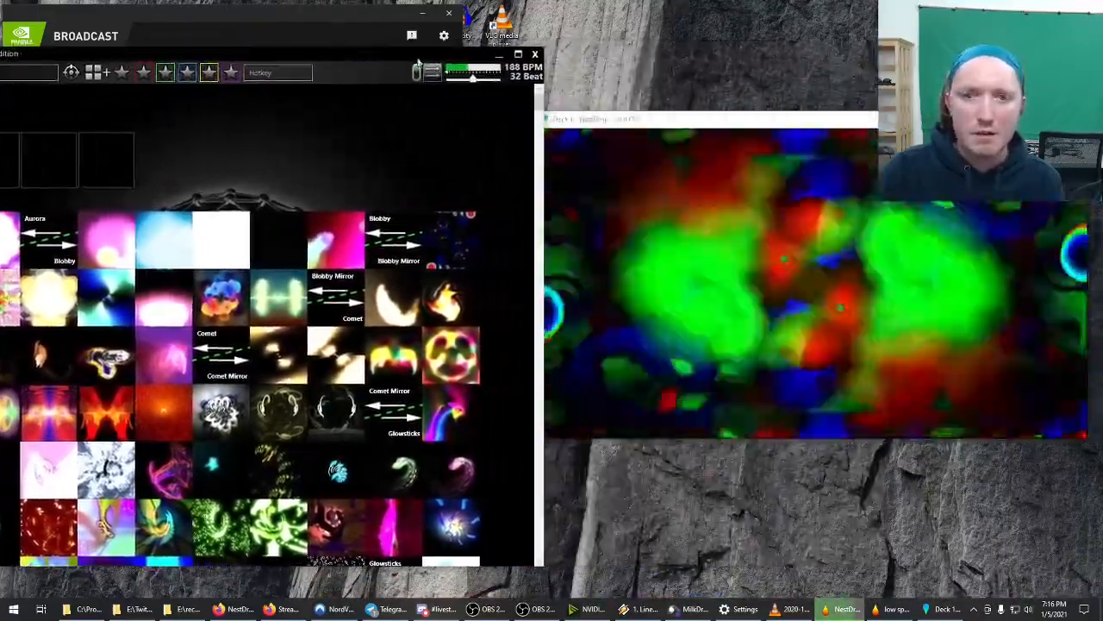
left_click_drag(431, 53, 1021, 101)
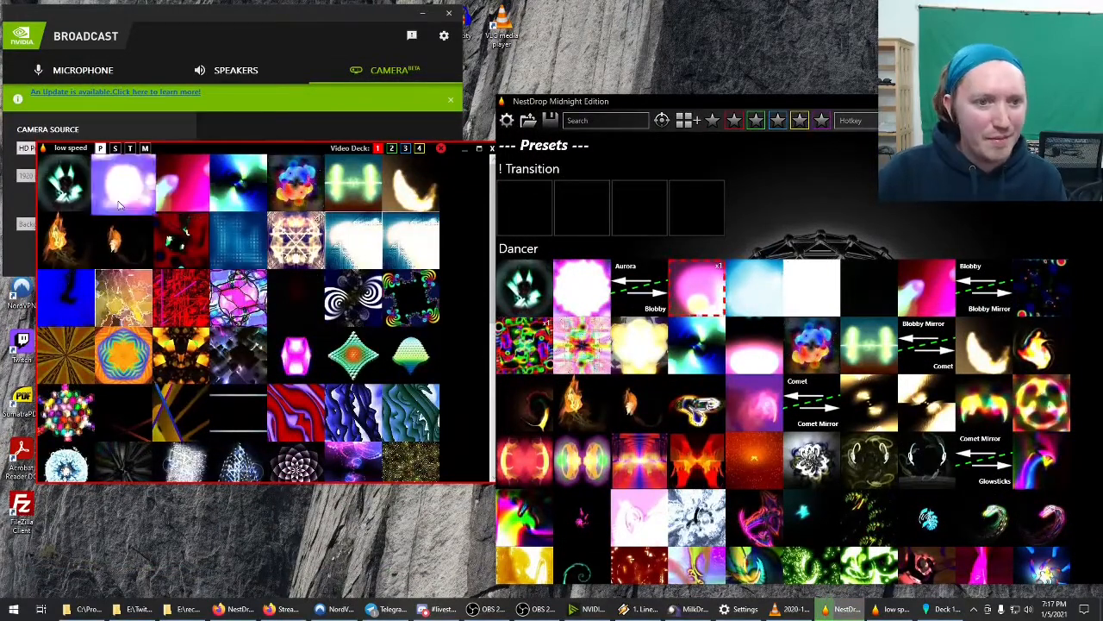
scroll(130, 210, "down", 1)
scroll(130, 211, "up", 1)
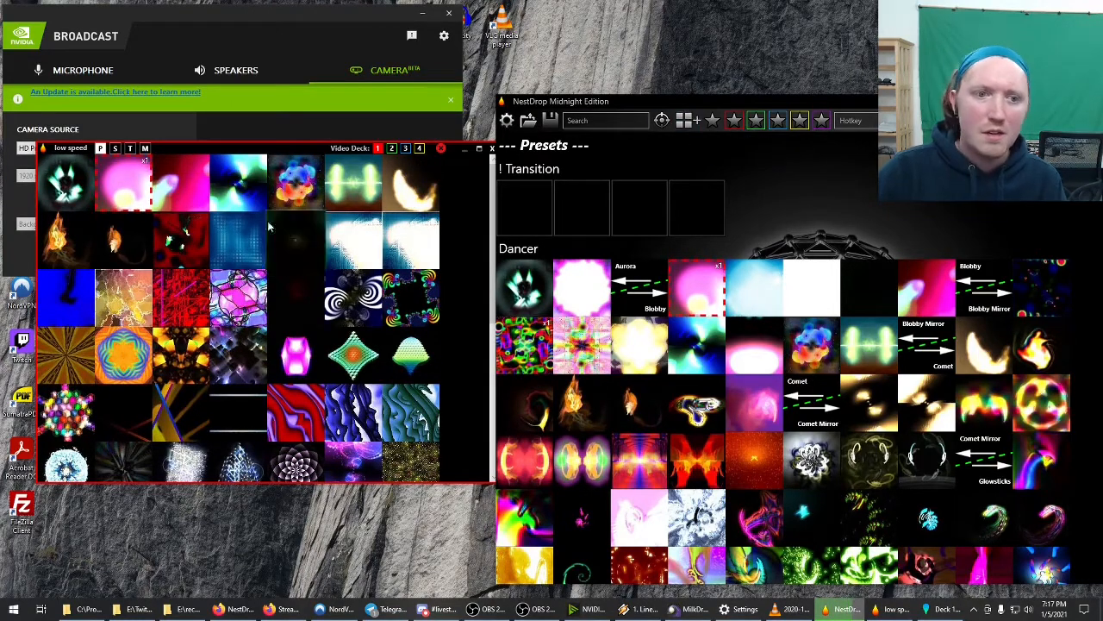
scroll(379, 233, "down", 10)
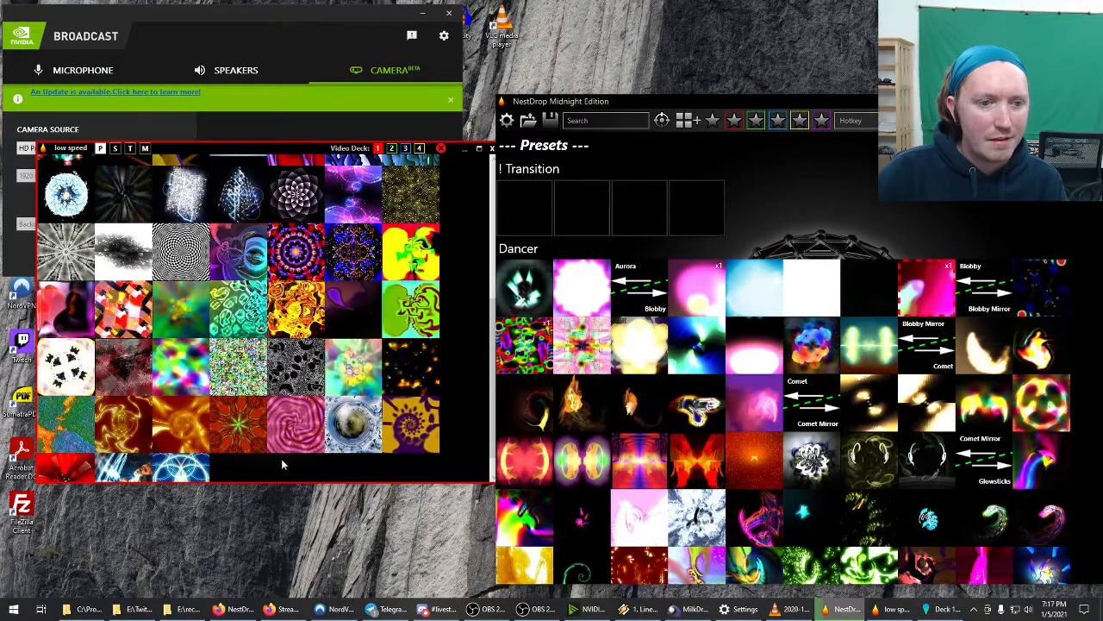
scroll(207, 292, "up", 9)
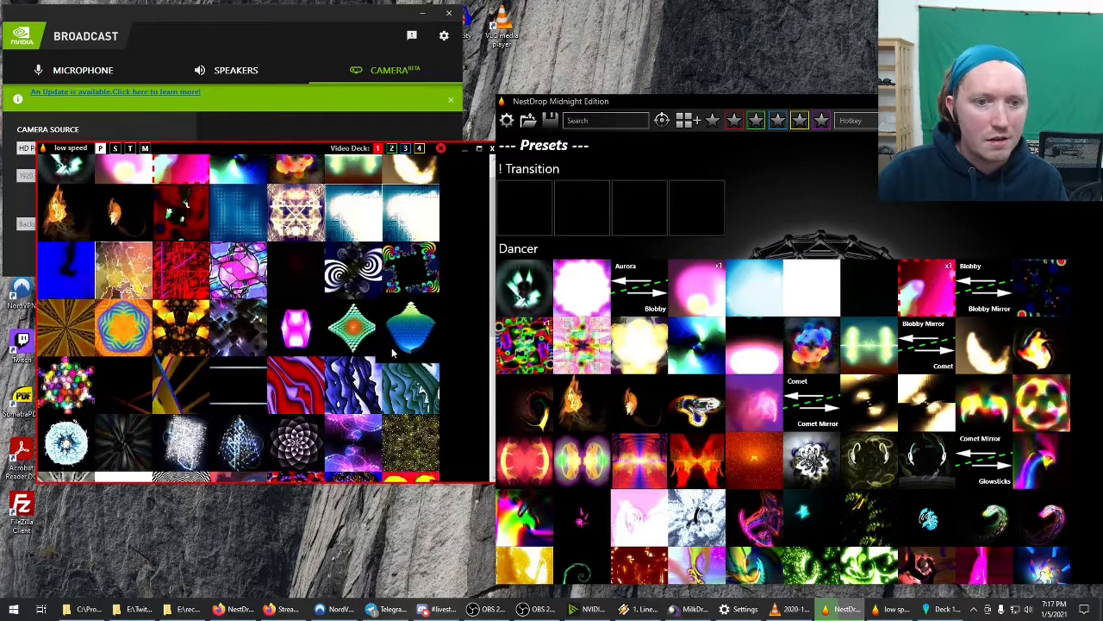
left_click(352, 327)
Step: Move the preset library between the queue and the output, bring the Deck 1 window forward, and return to the queue's first presets
left_click_drag(993, 105, 627, 98)
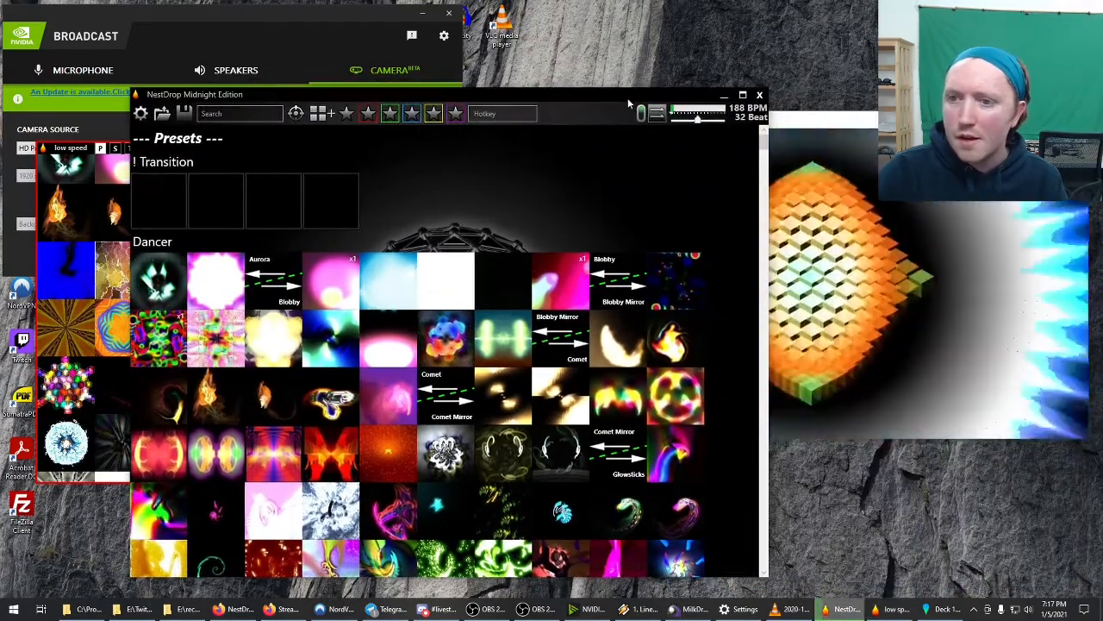
left_click(815, 323)
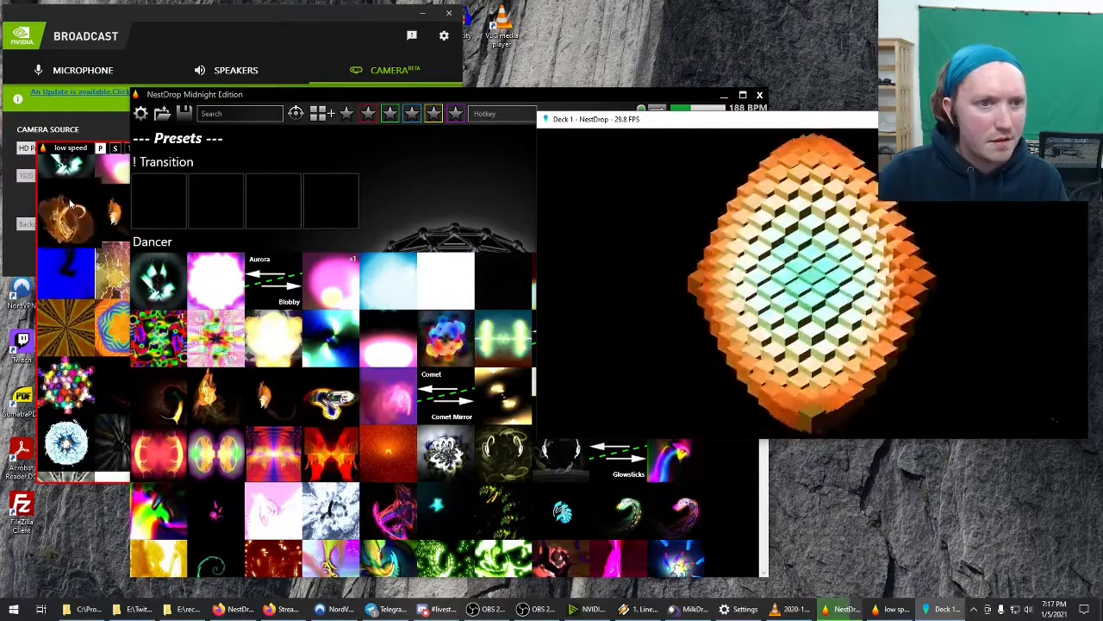
scroll(82, 181, "up", 1)
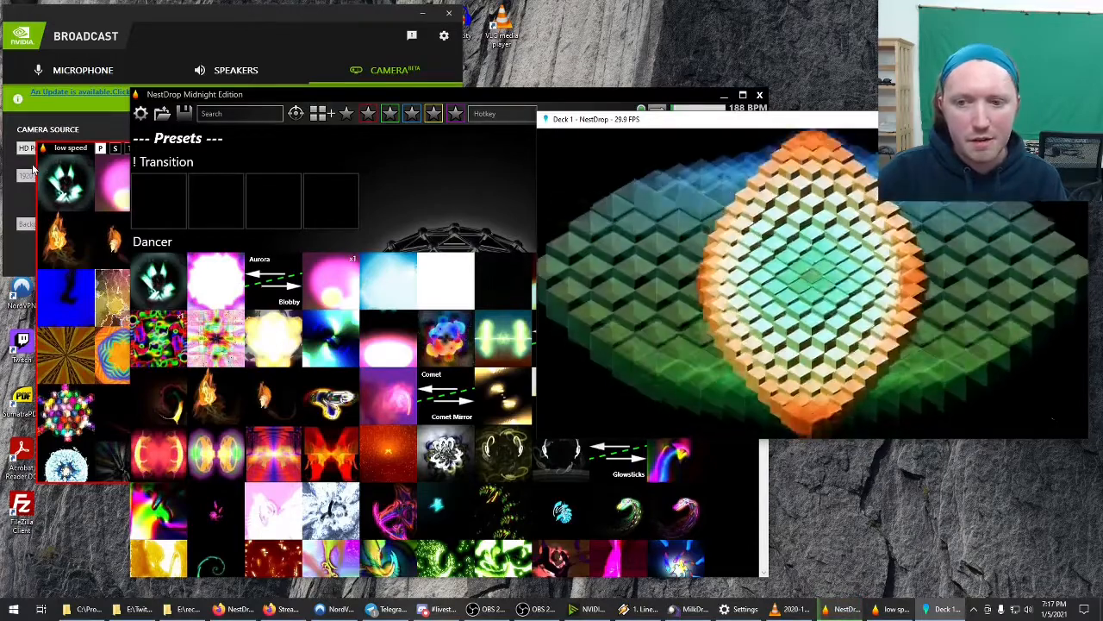
Step: Move the preset library behind the low speed queue, reposition the queue over it, and play a preset in the queue's second row
left_click(449, 100)
left_click_drag(449, 100, 333, 85)
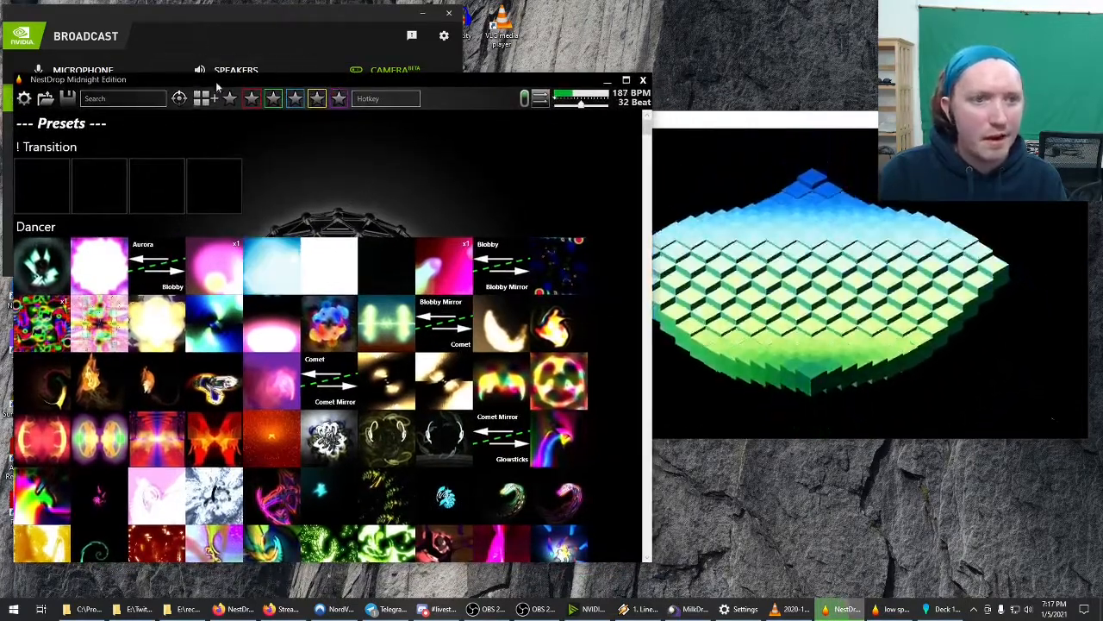
left_click_drag(218, 86, 222, 183)
left_click(319, 164)
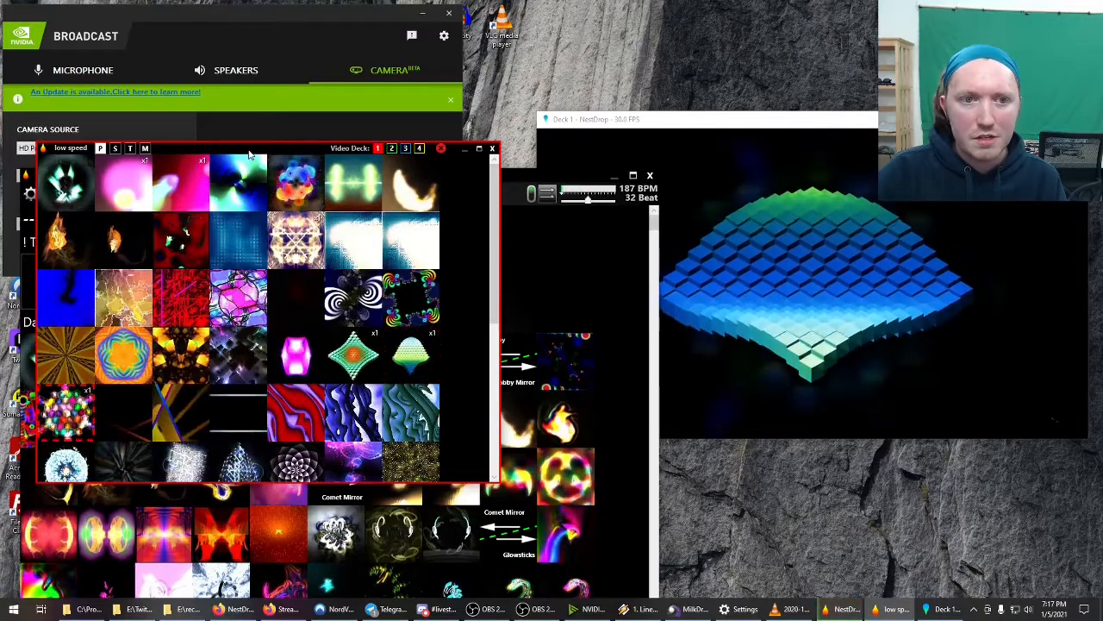
left_click_drag(250, 154, 299, 184)
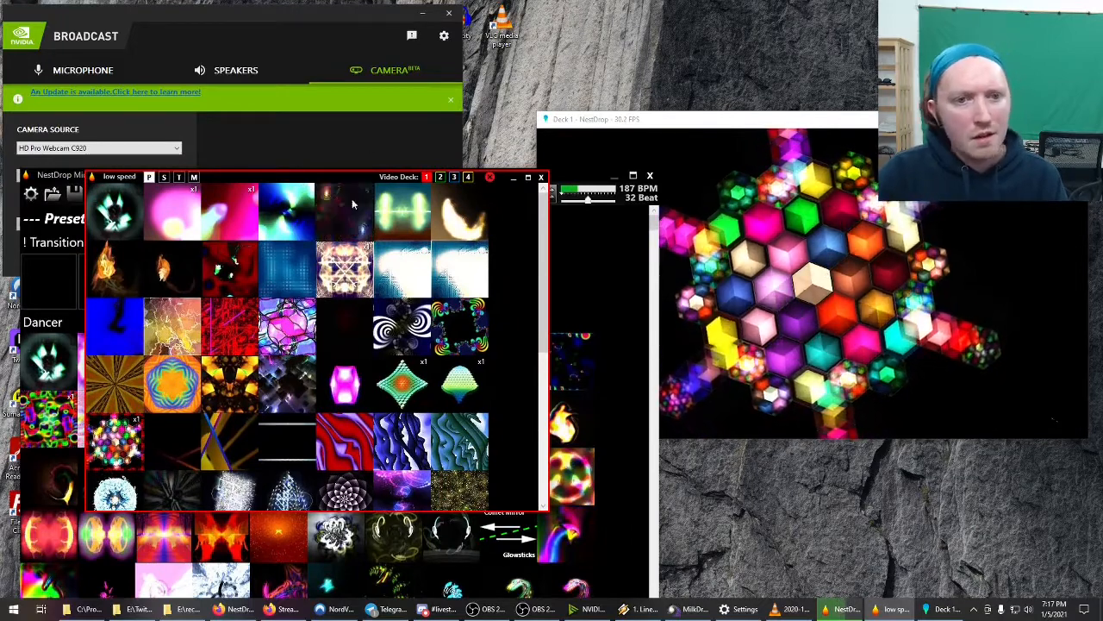
left_click(376, 255)
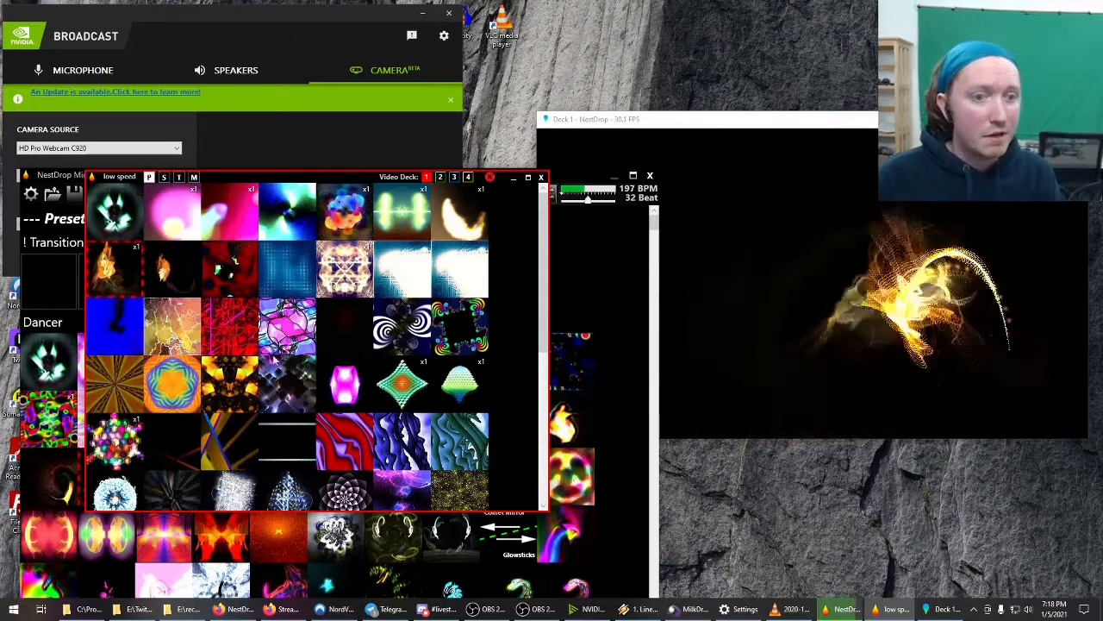
Step: Move the preset library up beside the Deck 1 output and browse its preset categories down to the Spout Sprites and Image Sprites
left_click(601, 267)
left_click_drag(341, 181, 336, 83)
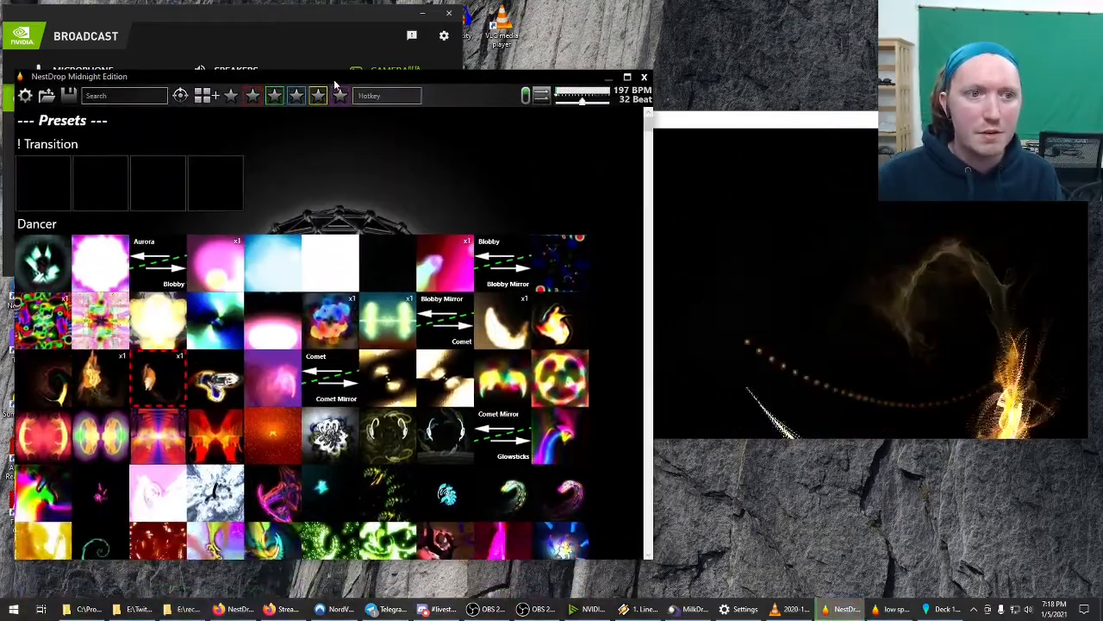
scroll(401, 183, "down", 3)
scroll(471, 219, "down", 20)
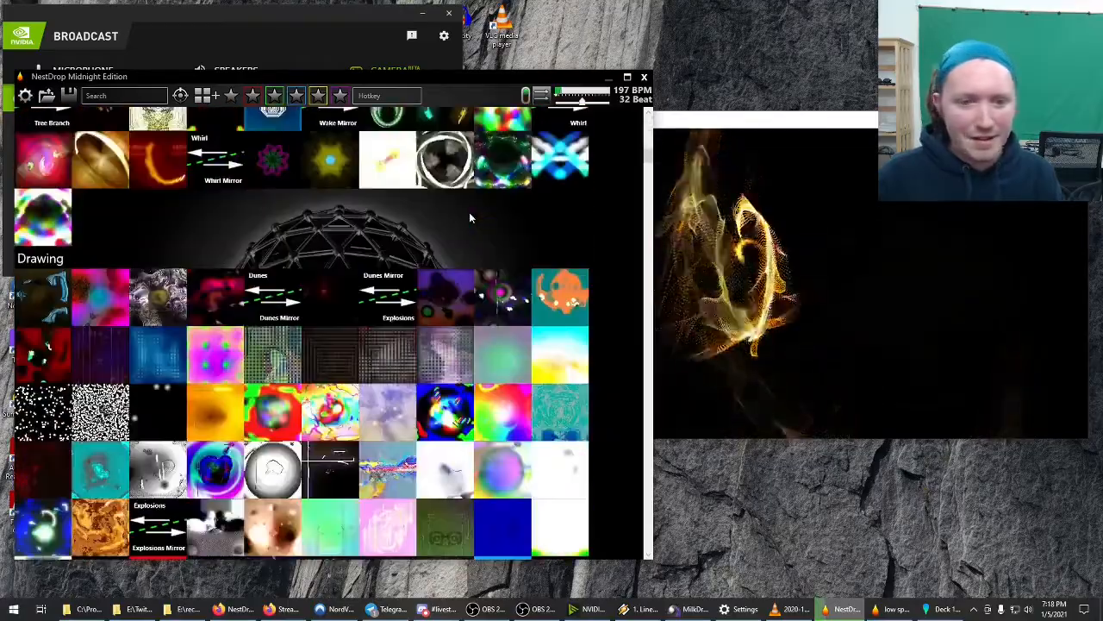
scroll(244, 188, "down", 10)
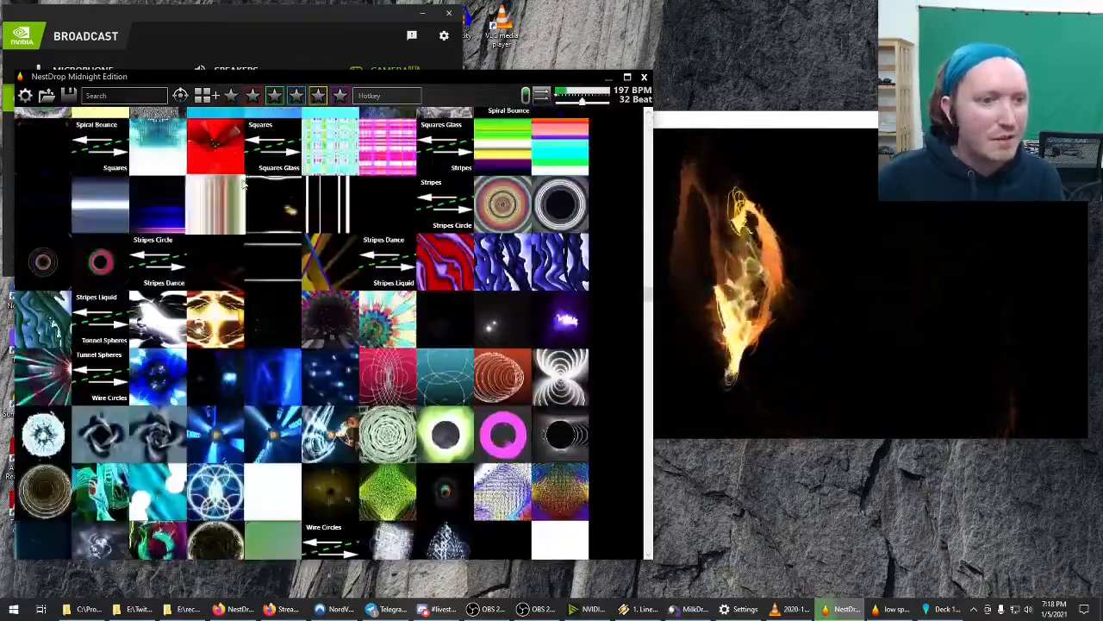
scroll(242, 187, "down", 10)
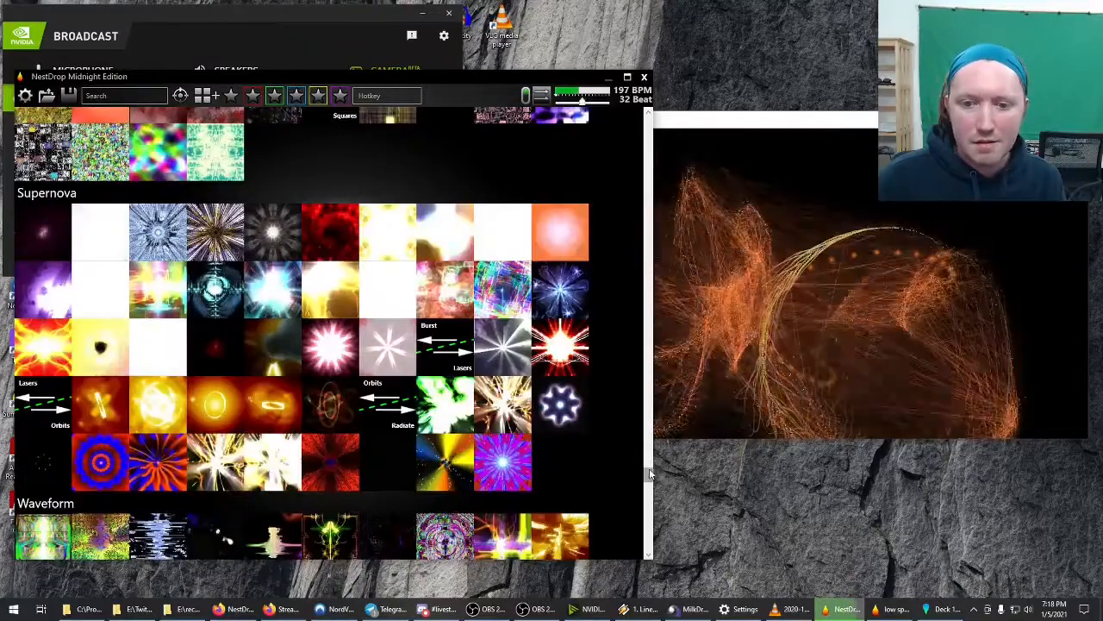
left_click_drag(649, 471, 649, 518)
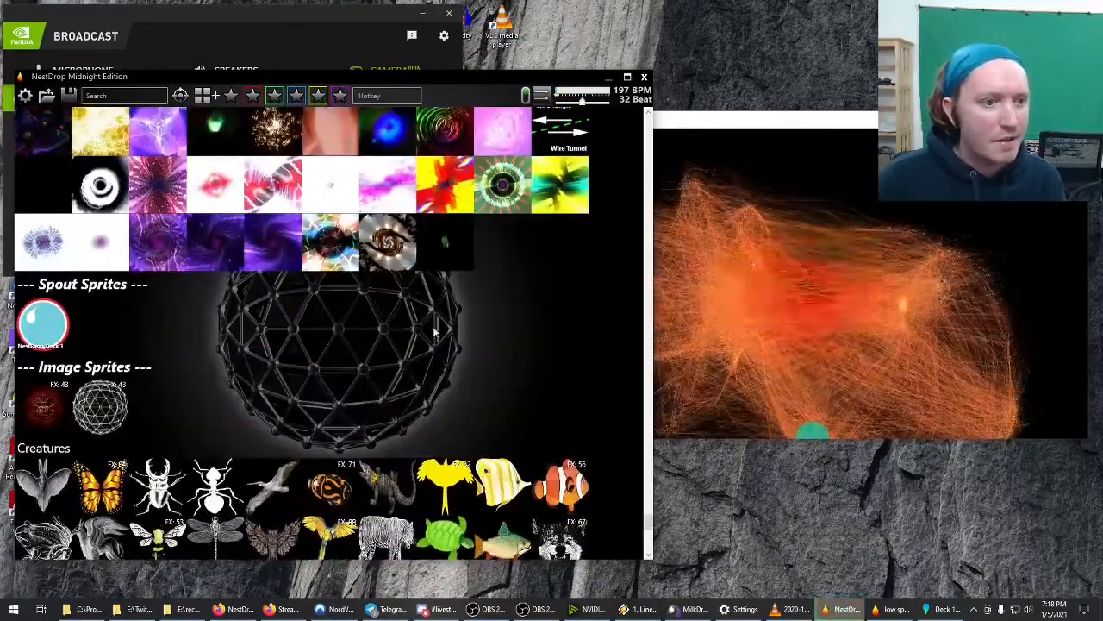
Step: Toggle the NestDrop Deck 1 Spout sprite and browse the Image Sprites categories
left_click(60, 325)
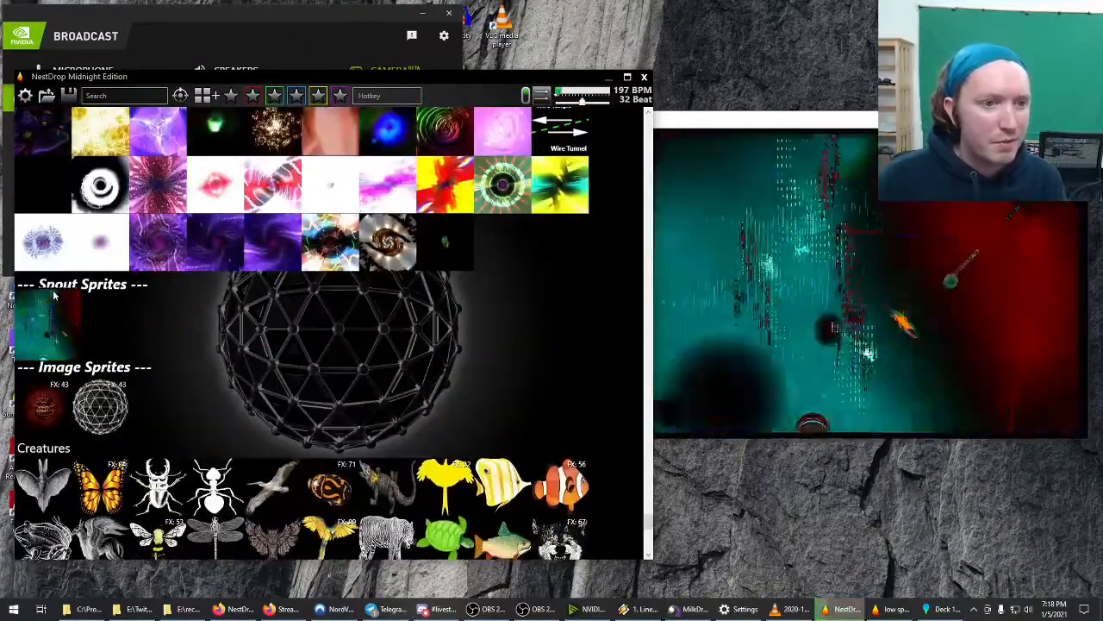
scroll(192, 345, "down", 5)
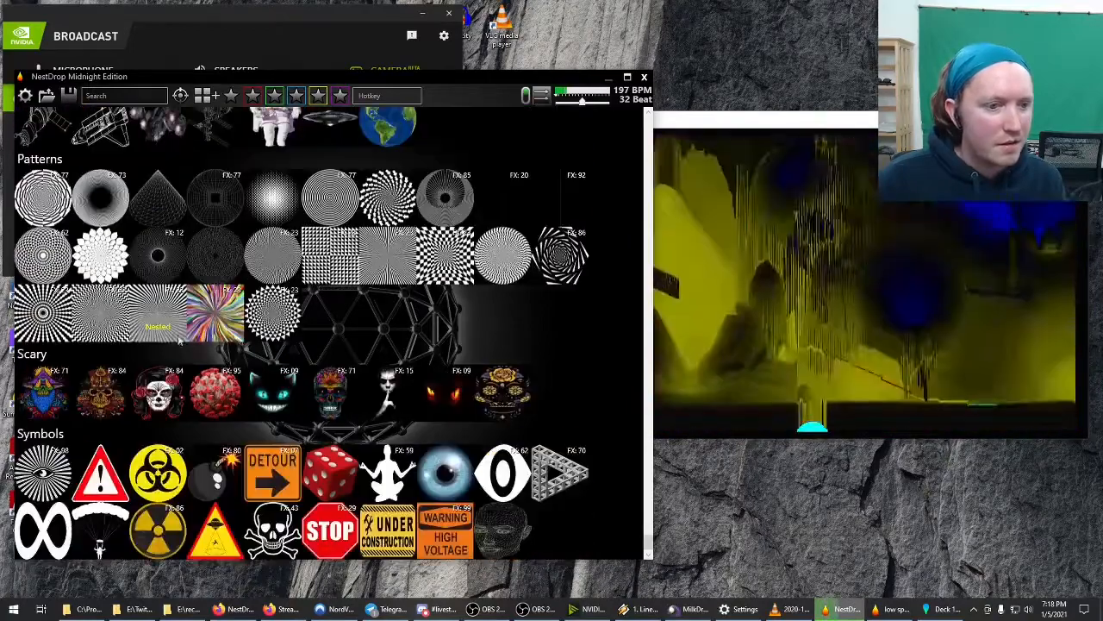
scroll(192, 345, "up", 6)
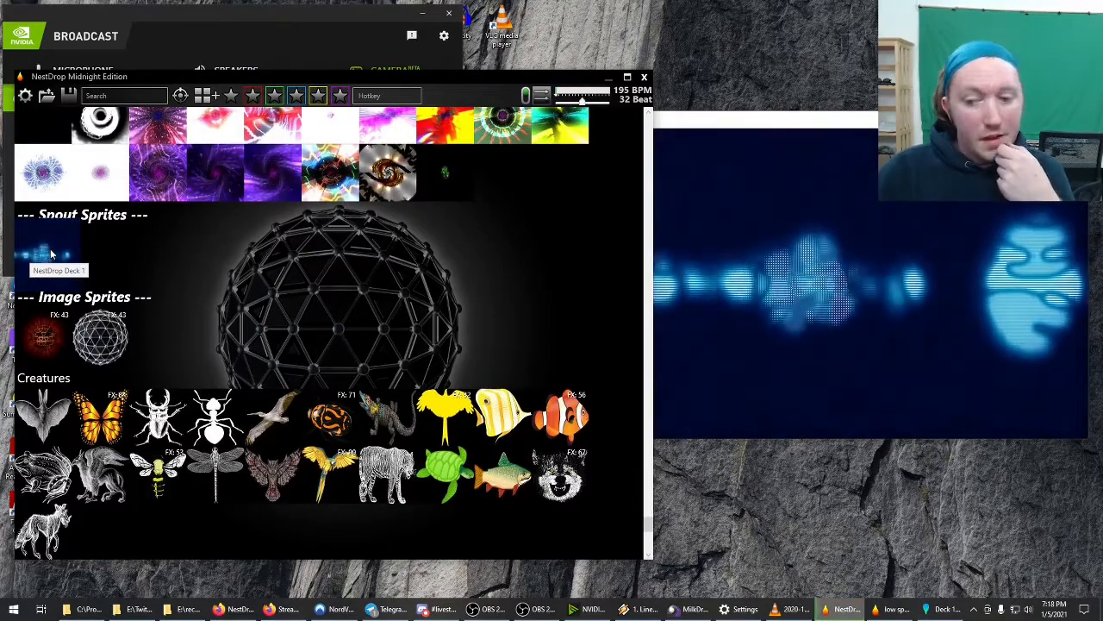
left_click(50, 254)
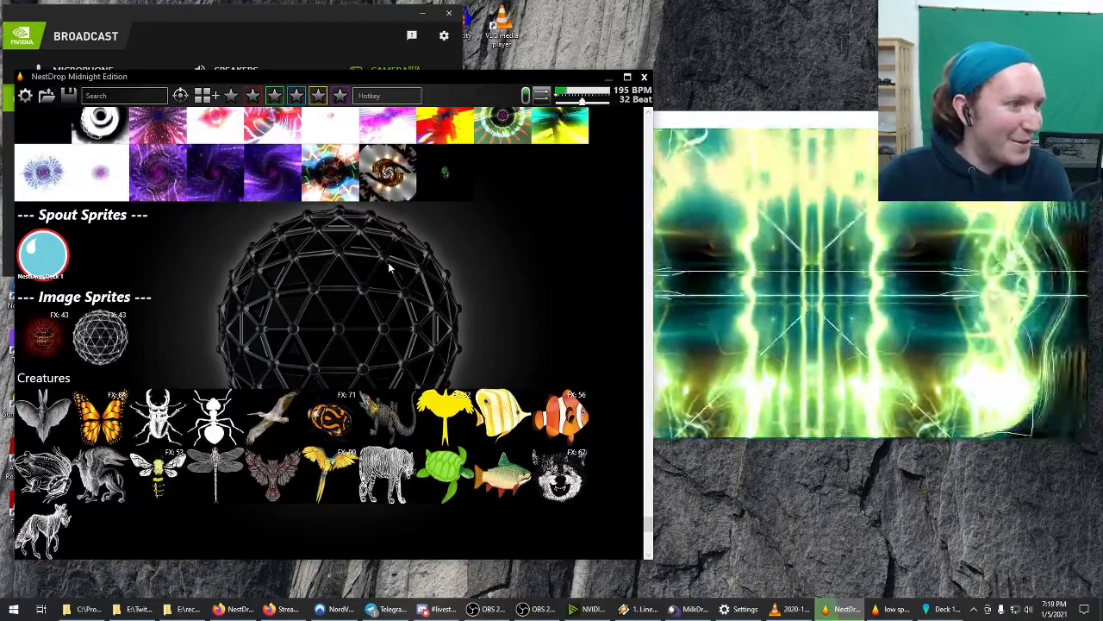
scroll(308, 288, "down", 3)
scroll(259, 310, "up", 2)
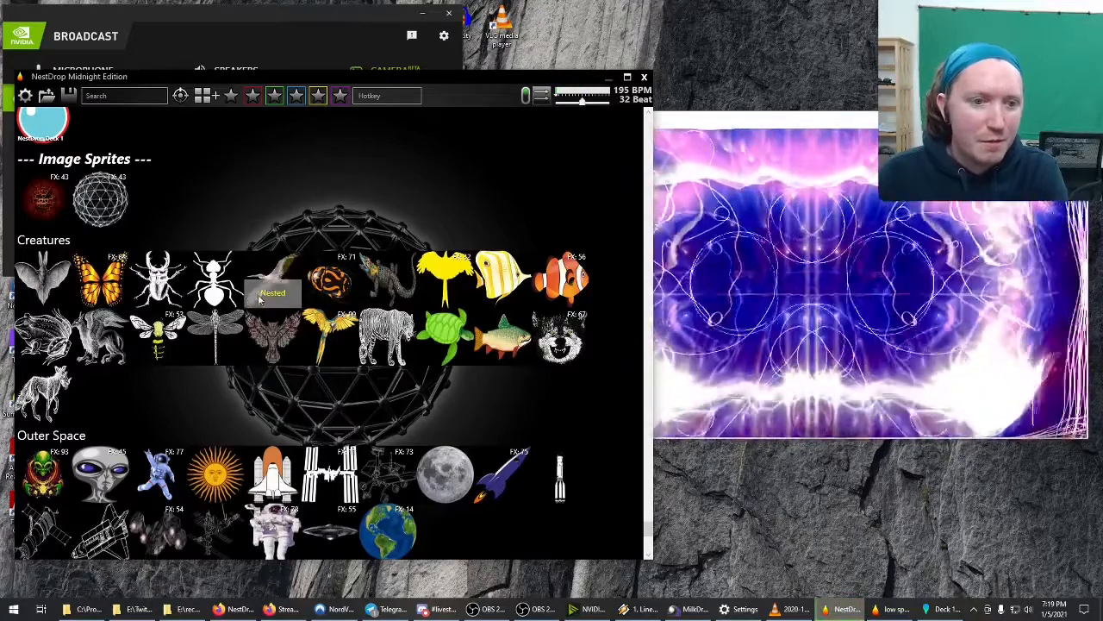
Step: Display the ant sprite from Creatures on Deck 1 in Overlay and Nested modes, and bring the output window forward
left_click(817, 131)
left_click(388, 166)
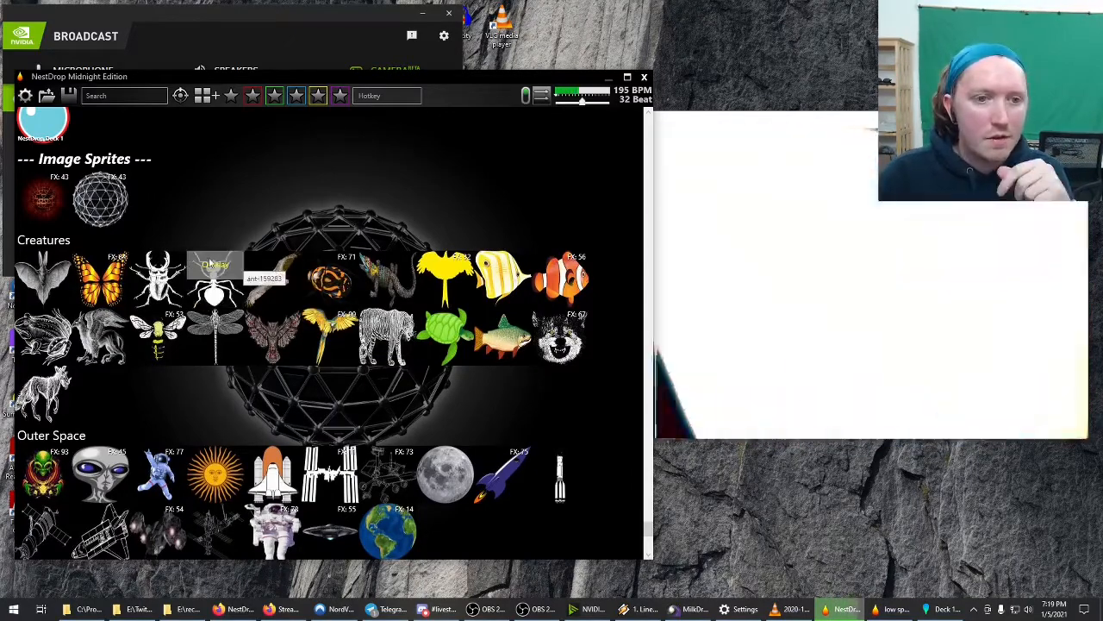
left_click(833, 161)
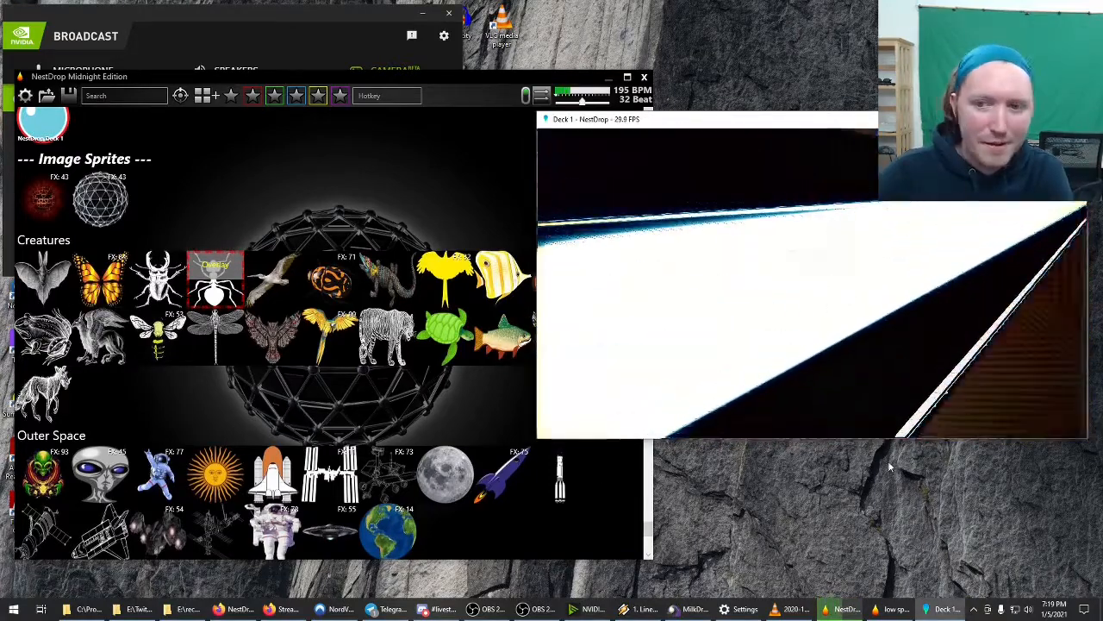
left_click(226, 297)
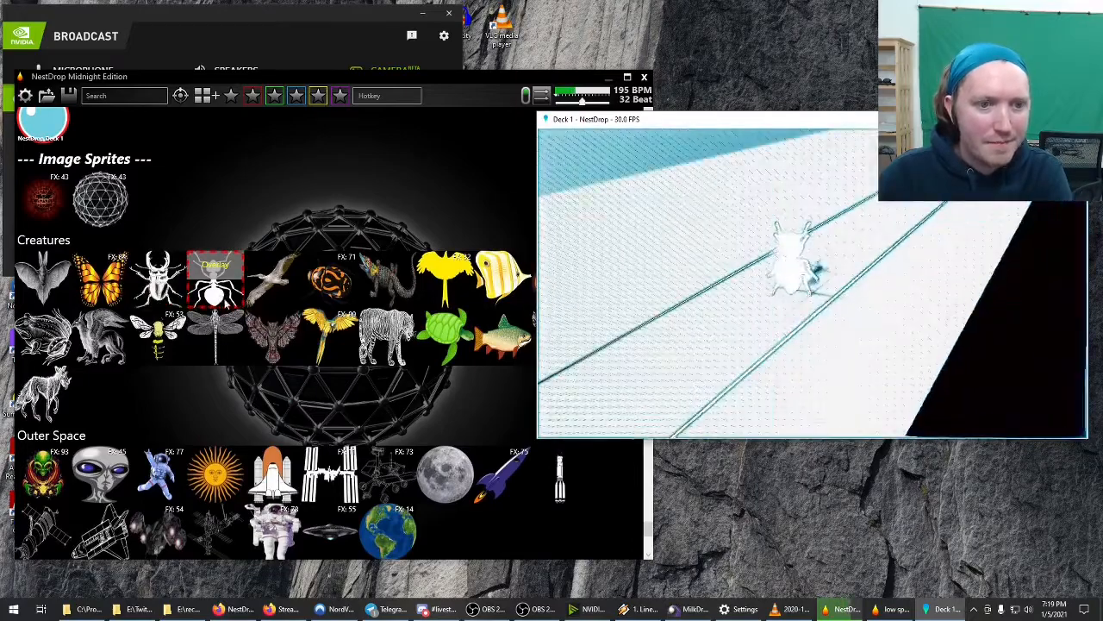
left_click(217, 293)
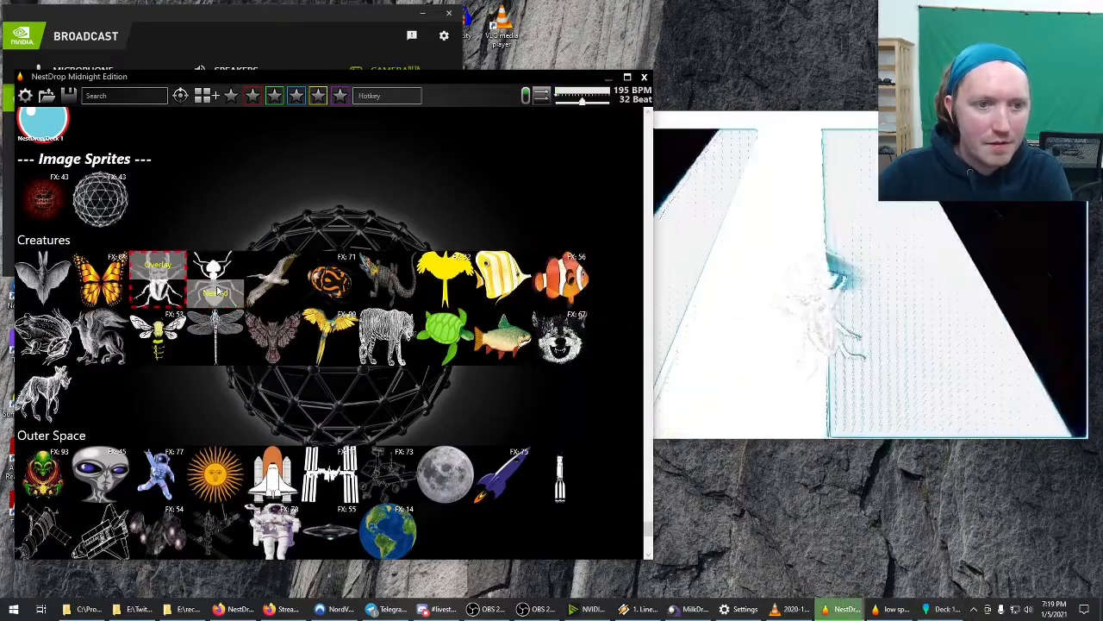
left_click(218, 293)
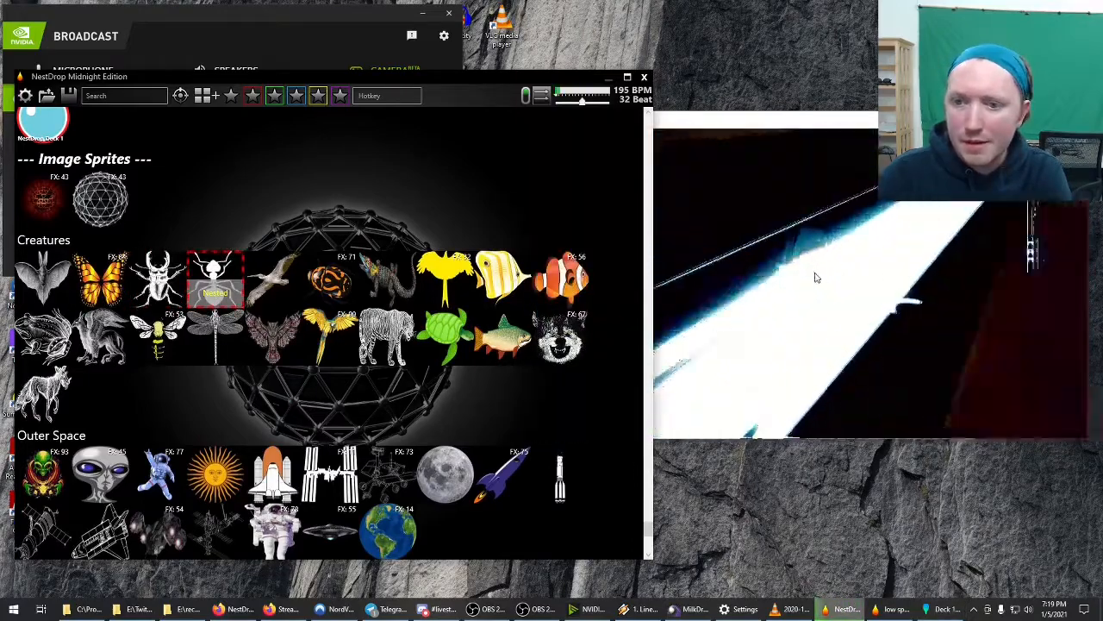
left_click(788, 173)
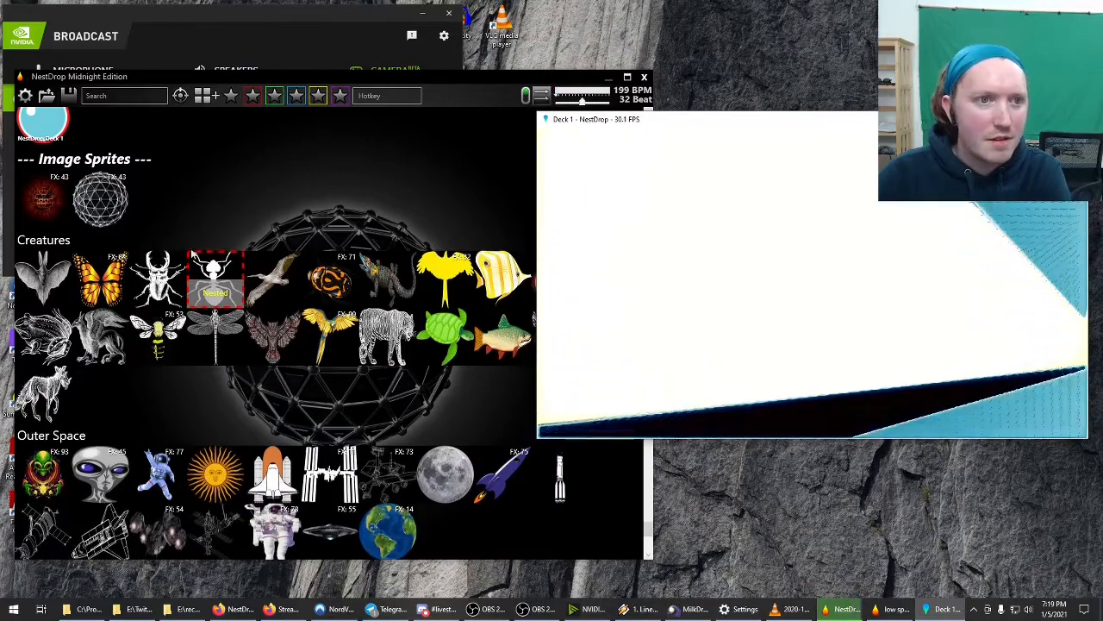
Step: Bring up the low speed queue and play its diamond cube, brown striped, black two-line and red liquid presets in turn
left_click(876, 612)
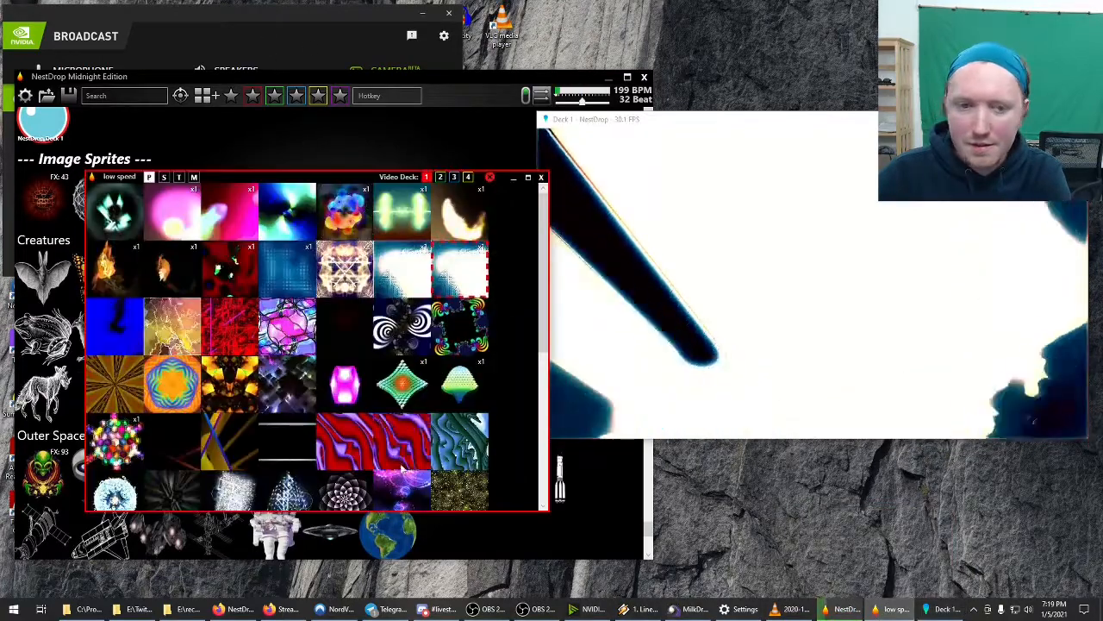
left_click(420, 395)
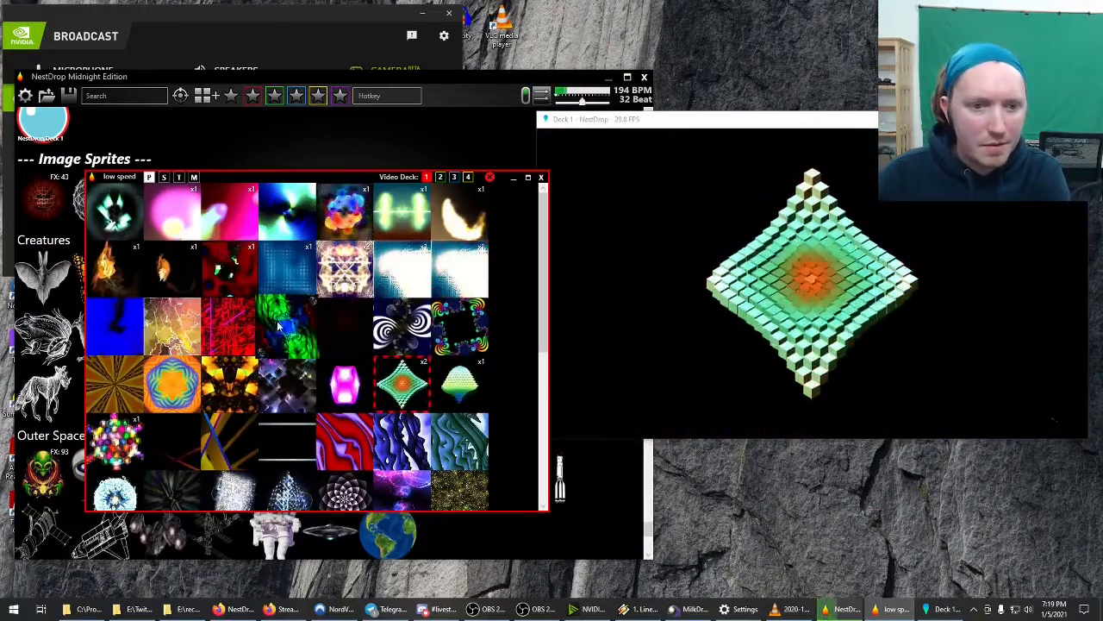
left_click(104, 398)
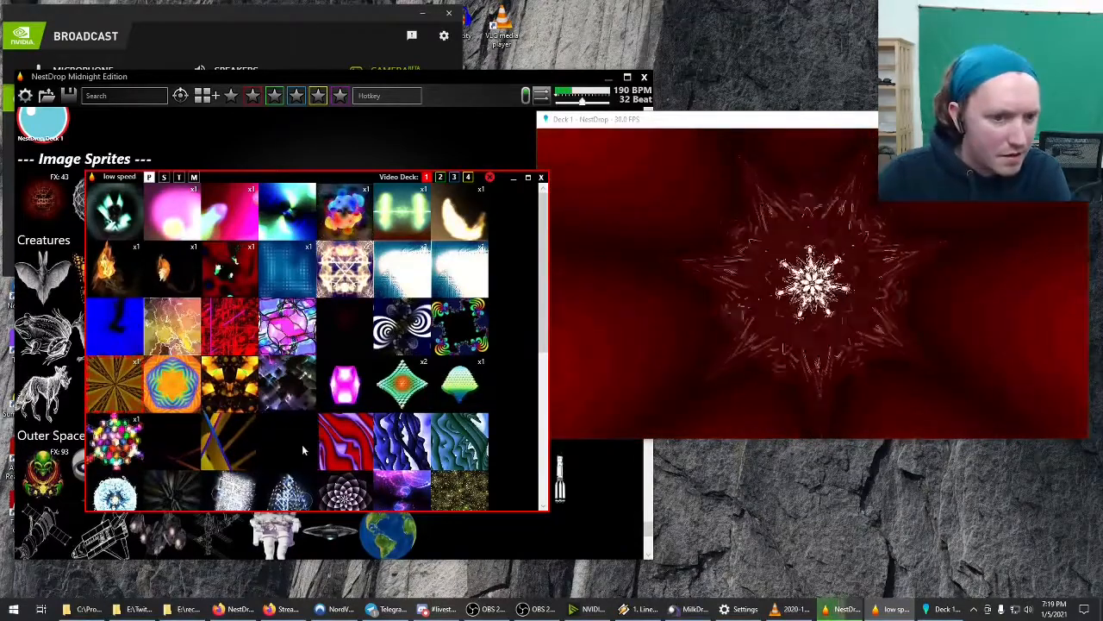
left_click(298, 442)
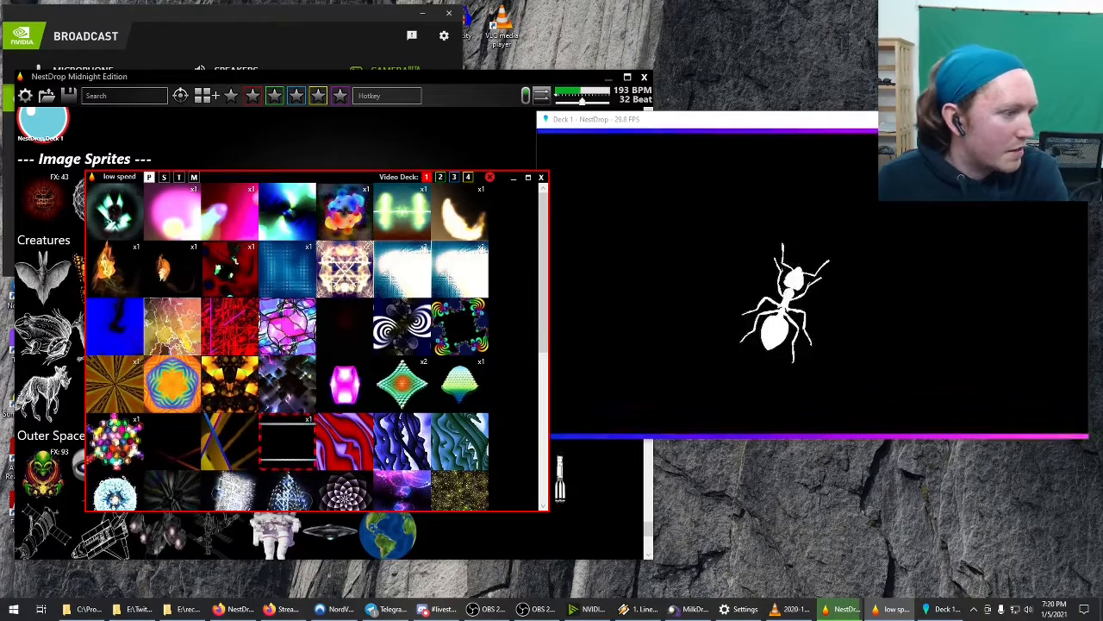
left_click(345, 441)
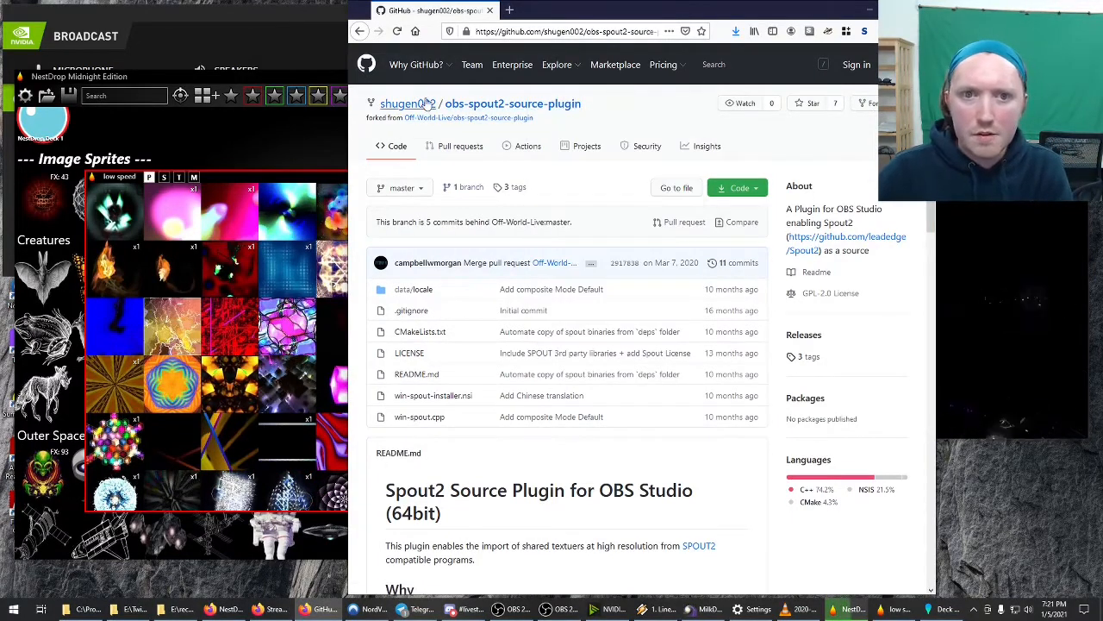
Step: Review the obs-spout2-source-plugin page on GitHub and expand the assets of its v0.3 for OBS 24.0.3 release
scroll(560, 170, "down", 3)
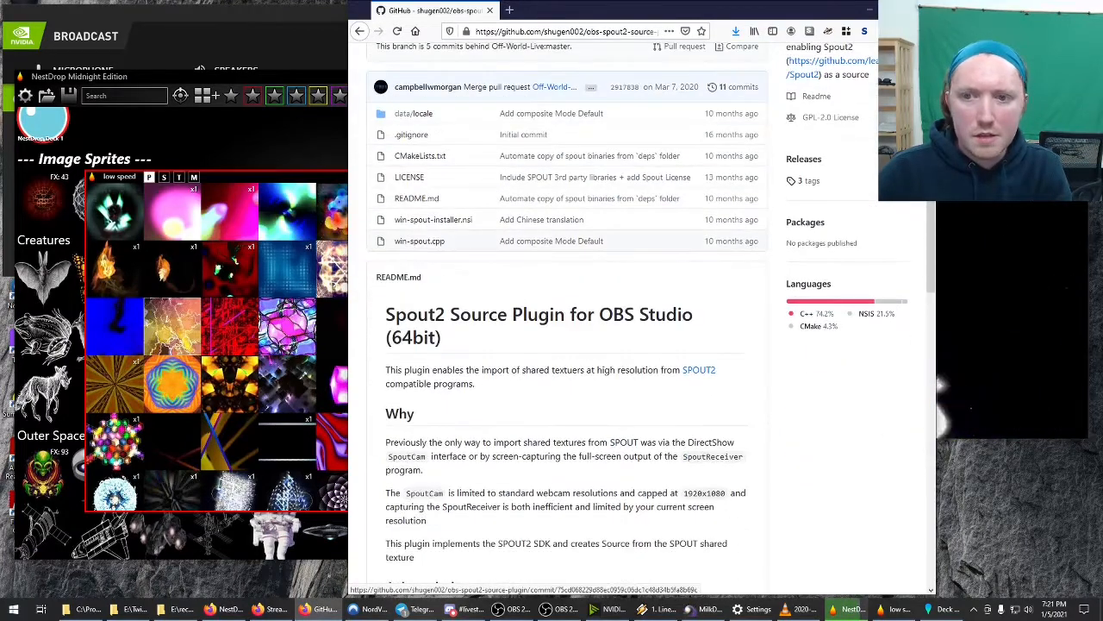
scroll(561, 171, "up", 2)
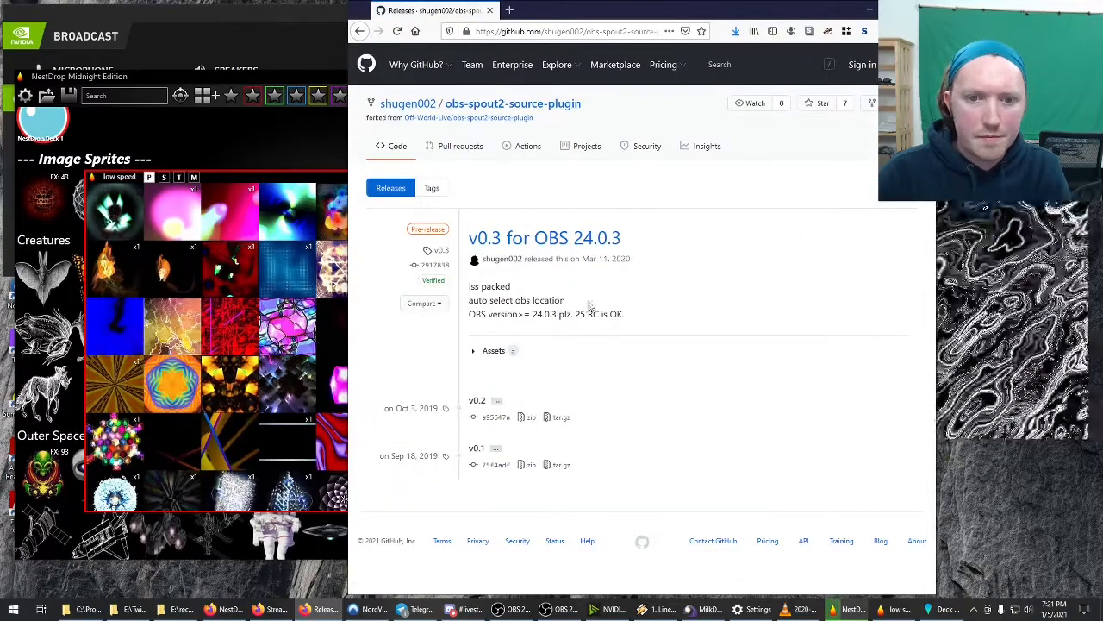
left_click(489, 351)
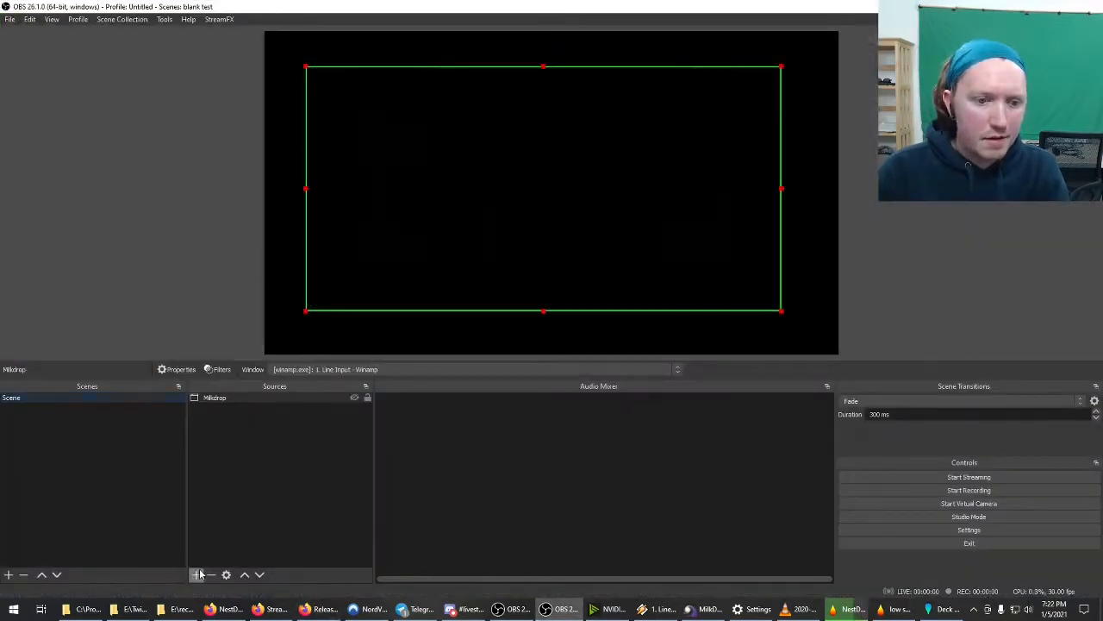
Step: In OBS, add a new Spout2 Capture source named Nestdrop to the scene
left_click(197, 574)
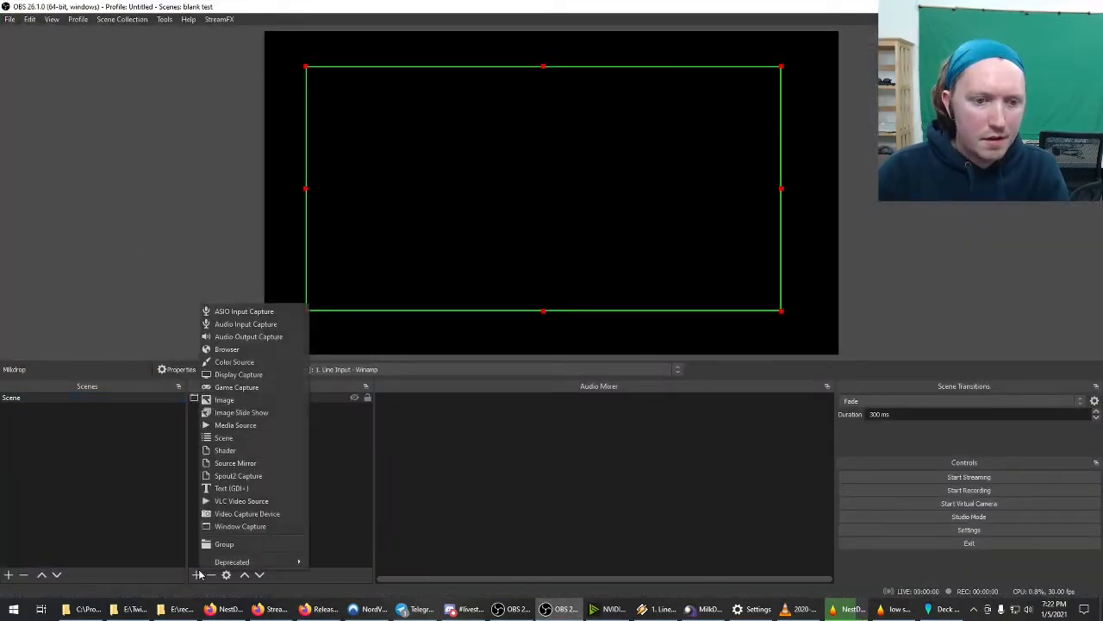
left_click(249, 476)
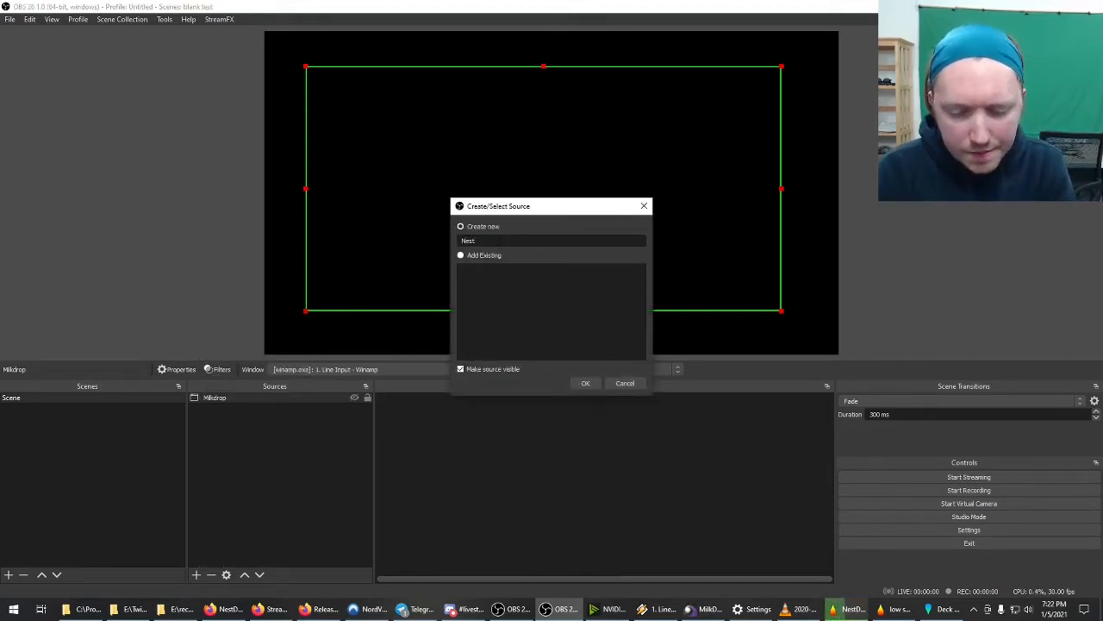
key("Return")
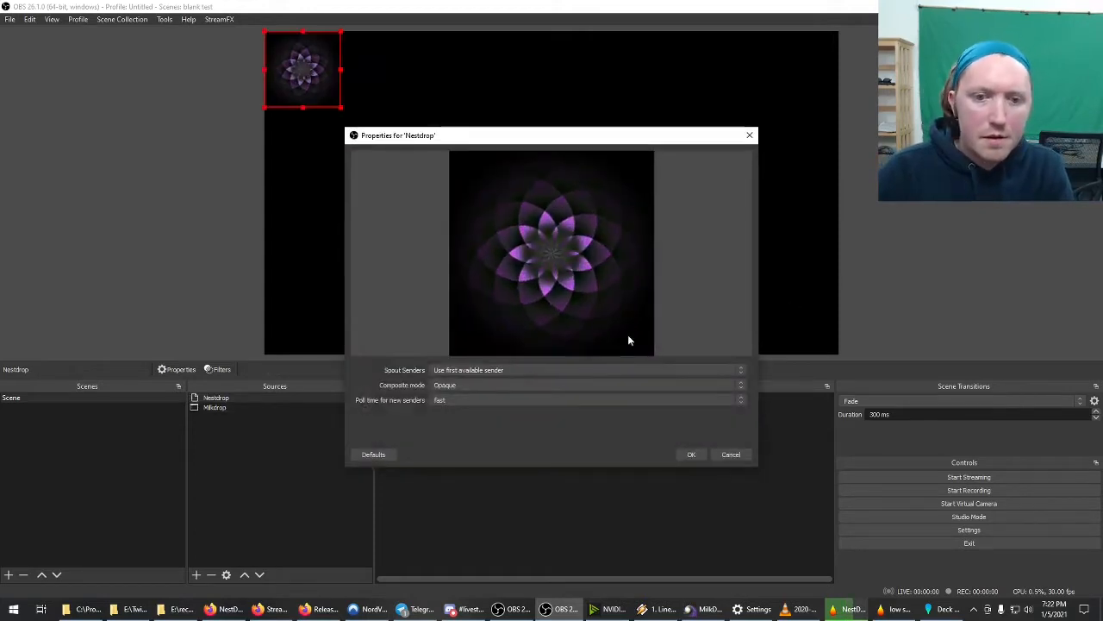
Step: Set the Nestdrop source's Spout sender to NestDrop Deck 1, check the composite modes, and accept the properties
left_click(590, 370)
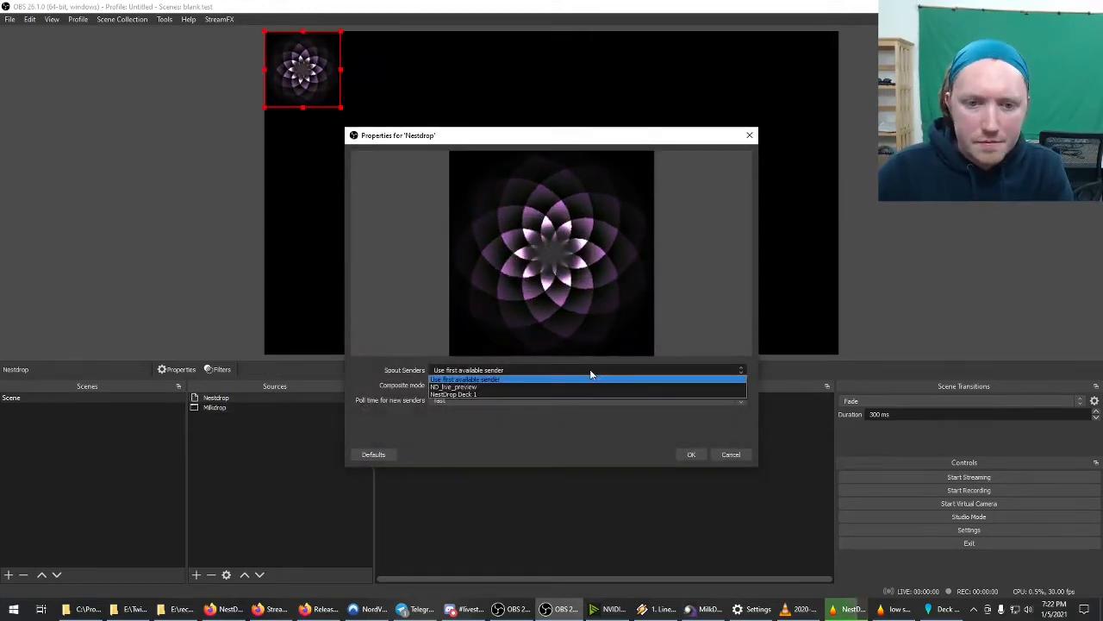
left_click(464, 395)
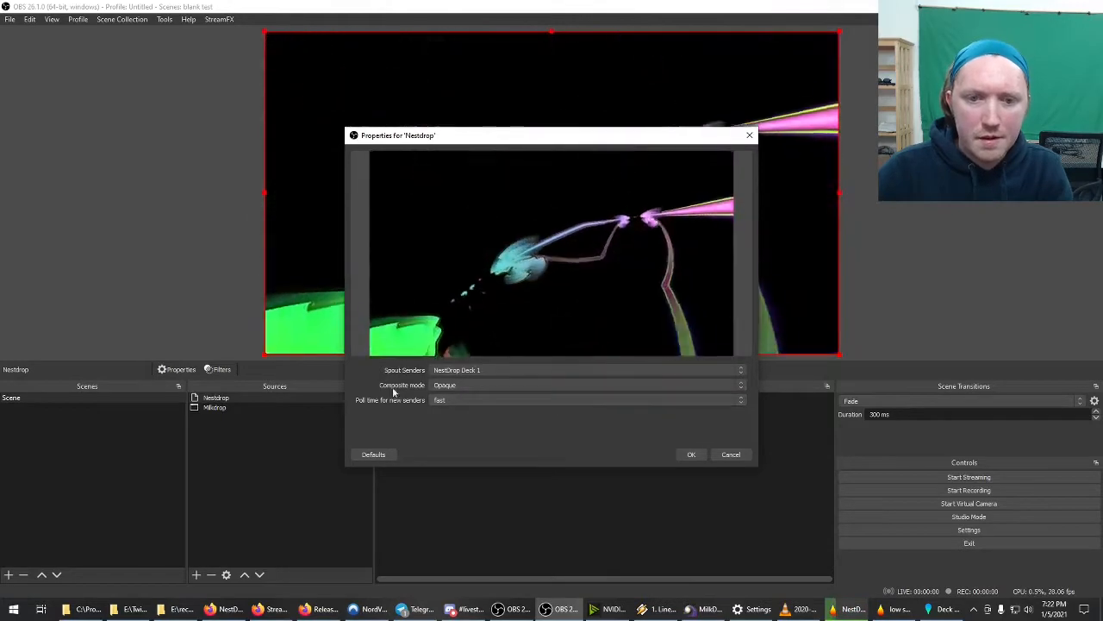
left_click(484, 385)
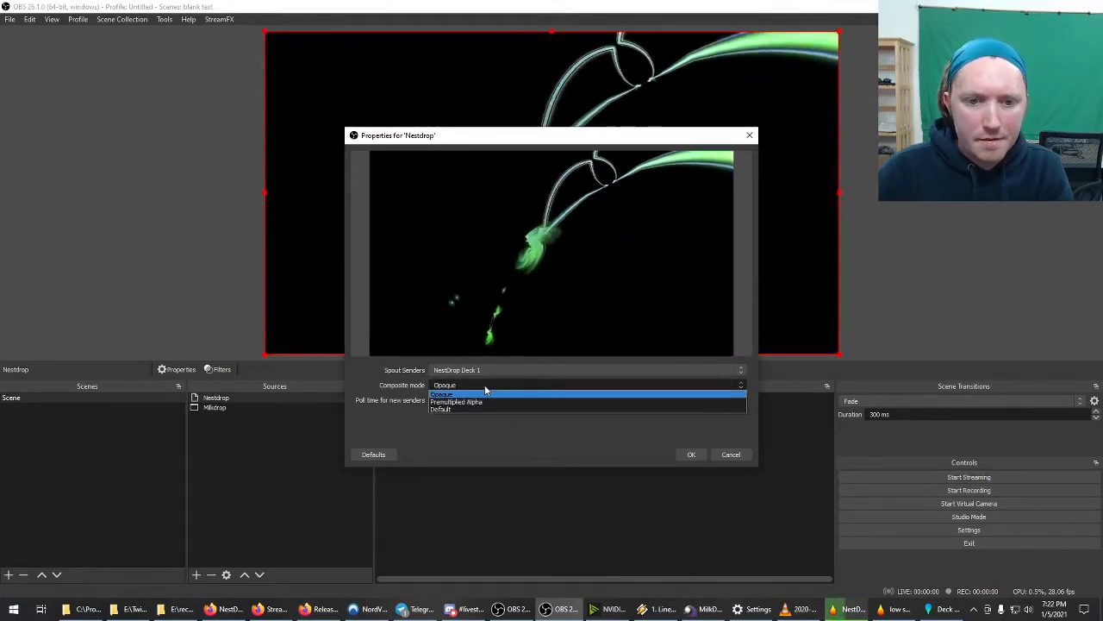
left_click(603, 386)
left_click(691, 455)
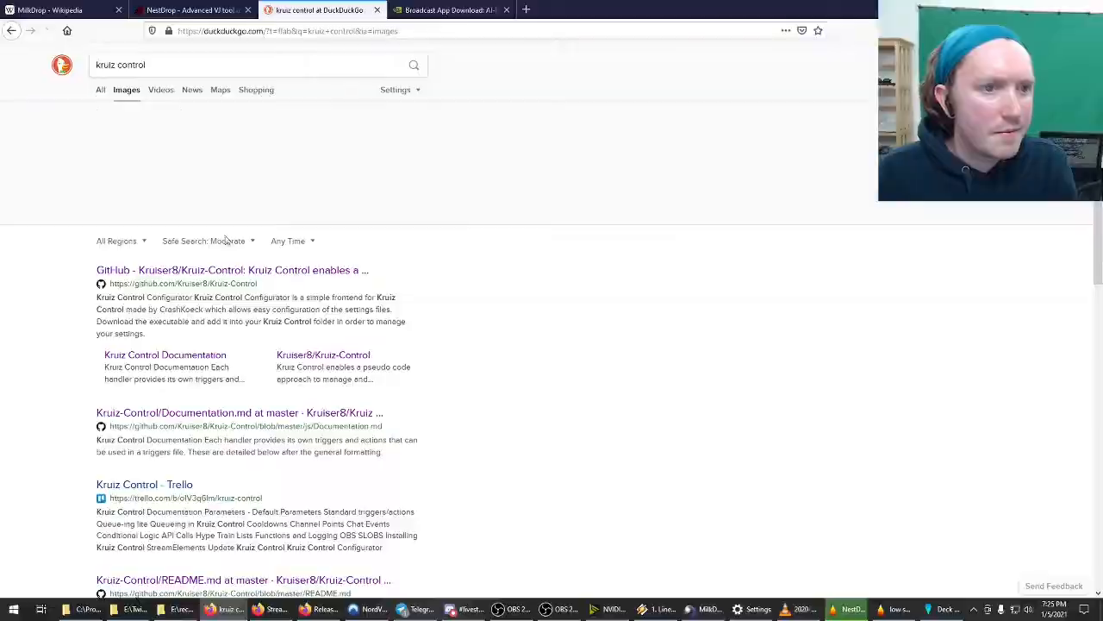
Step: Open the Kruiser8/Kruiz-Control repository on GitHub and look over its file list and README
key("alt+Tab")
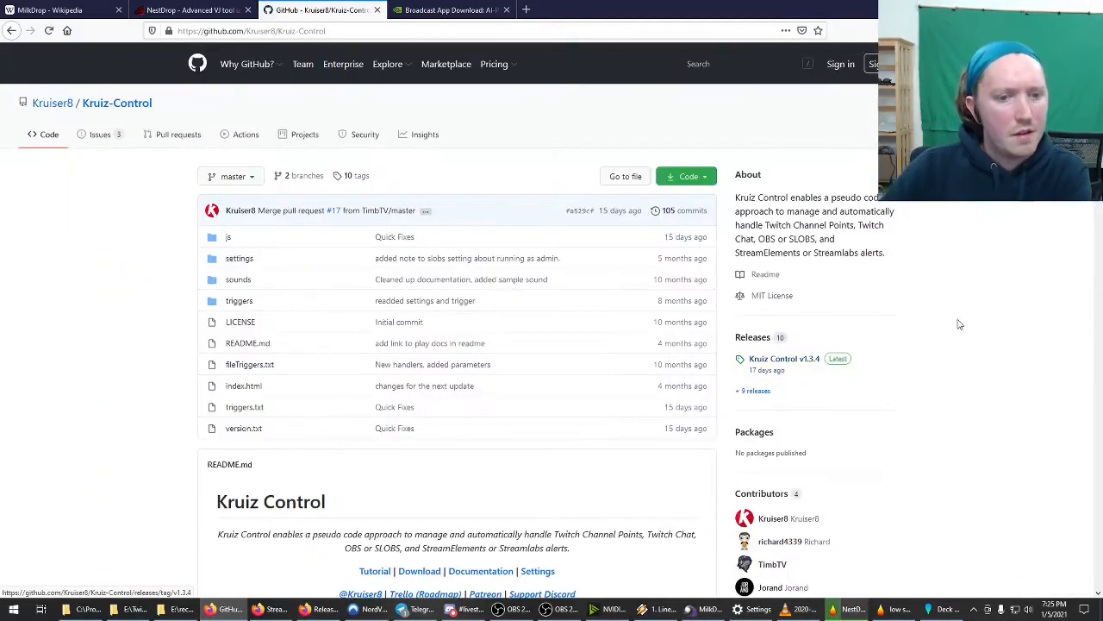
scroll(231, 348, "down", 3)
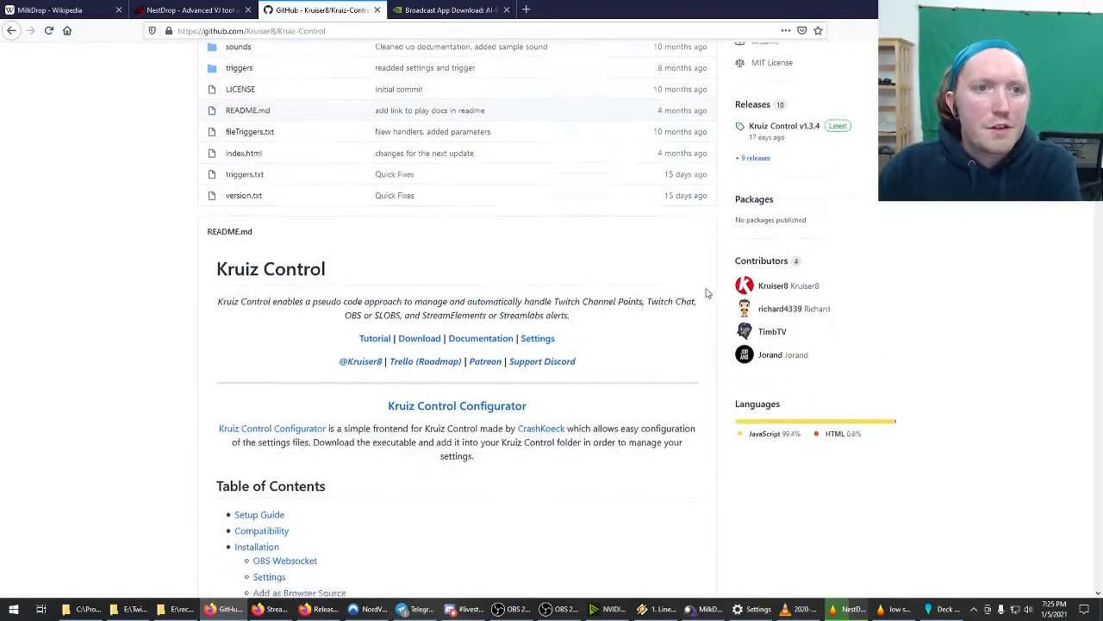
scroll(862, 308, "up", 3)
scroll(259, 252, "down", 6)
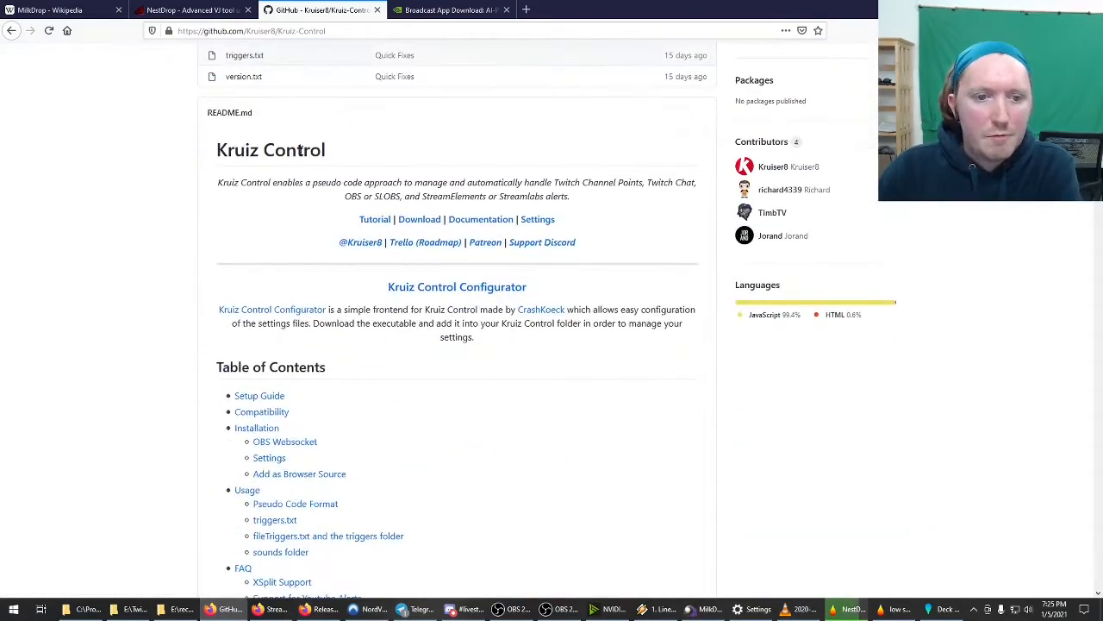
scroll(329, 315, "up", 3)
scroll(704, 351, "up", 3)
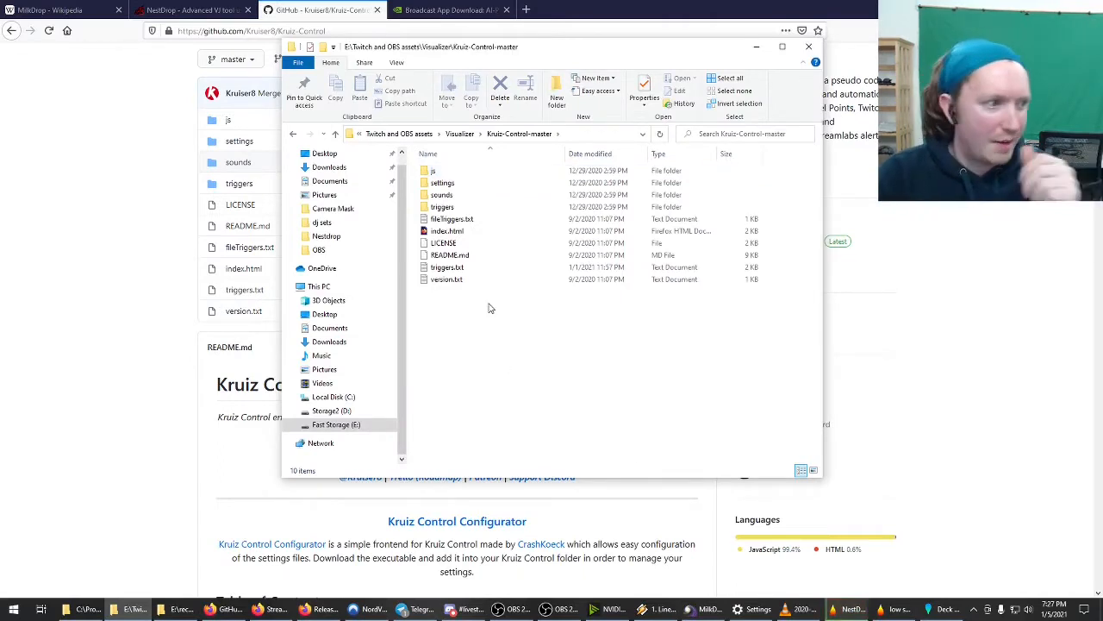
Step: Open the settings folder of Kruiz-Control-master, compare it with the README's Setup Guide, and check the files in its chat subfolder
double_click(444, 183)
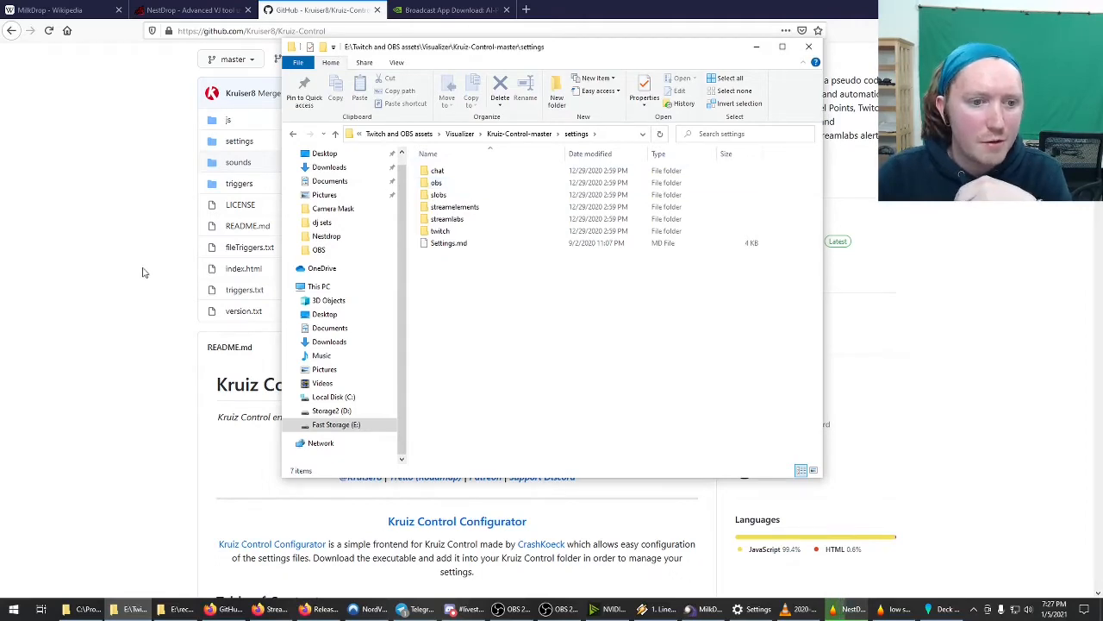
left_click_drag(510, 46, 0, 101)
scroll(365, 283, "down", 10)
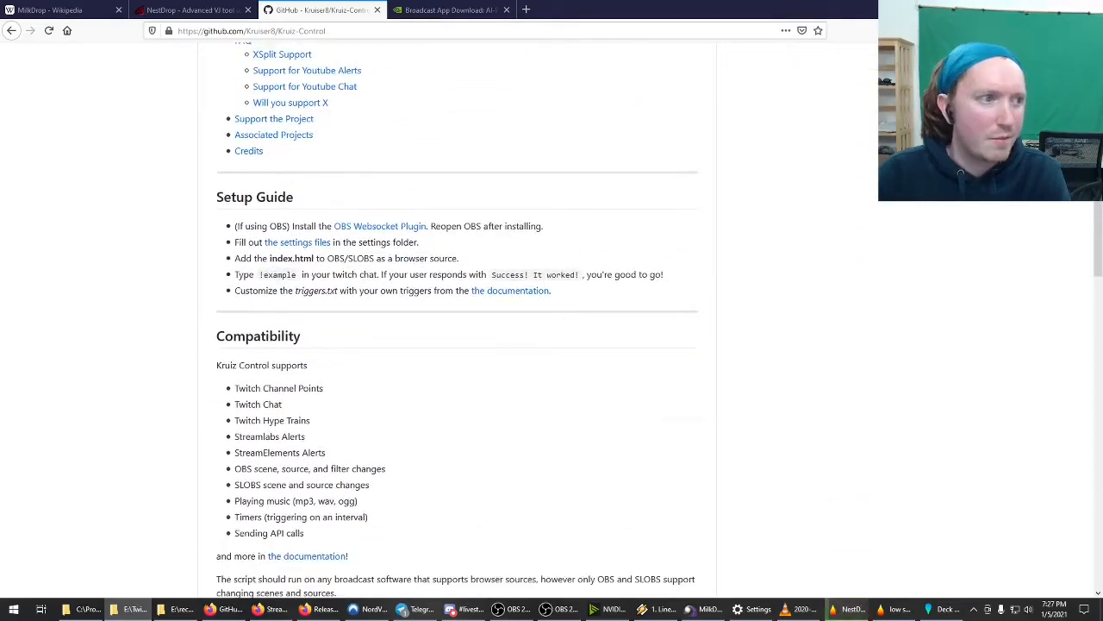
left_click_drag(0, 101, 670, 89)
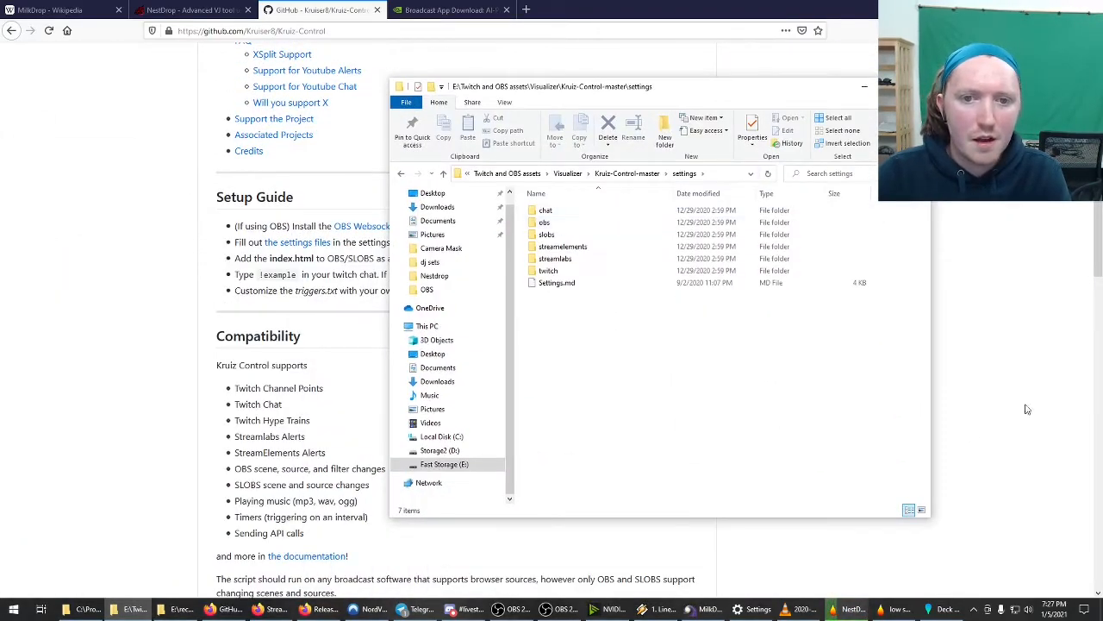
double_click(554, 214)
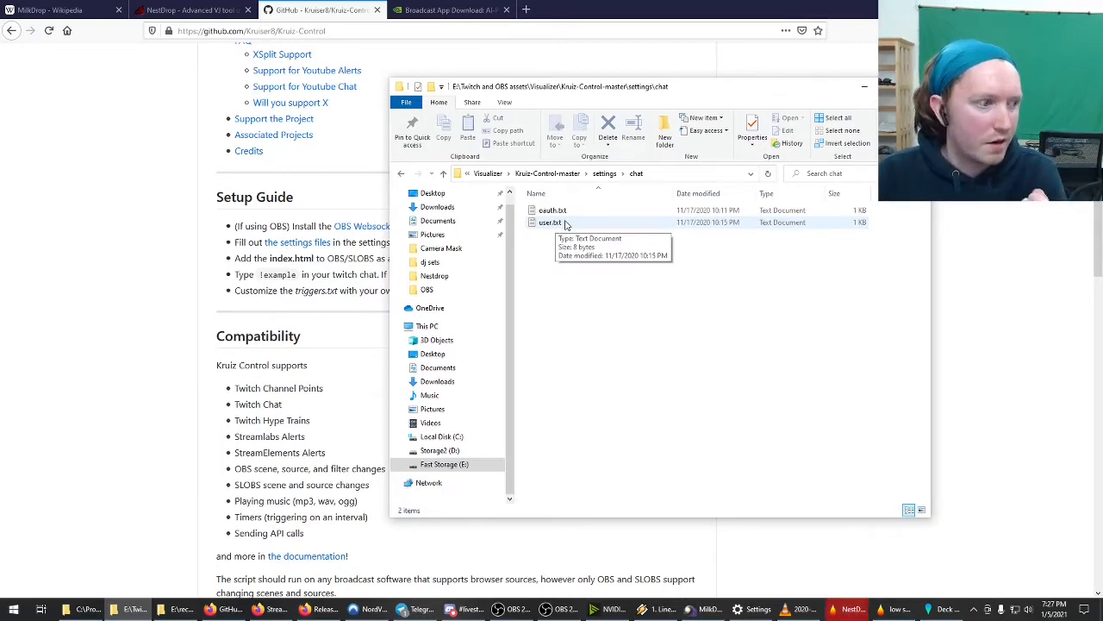
key("BackSpace")
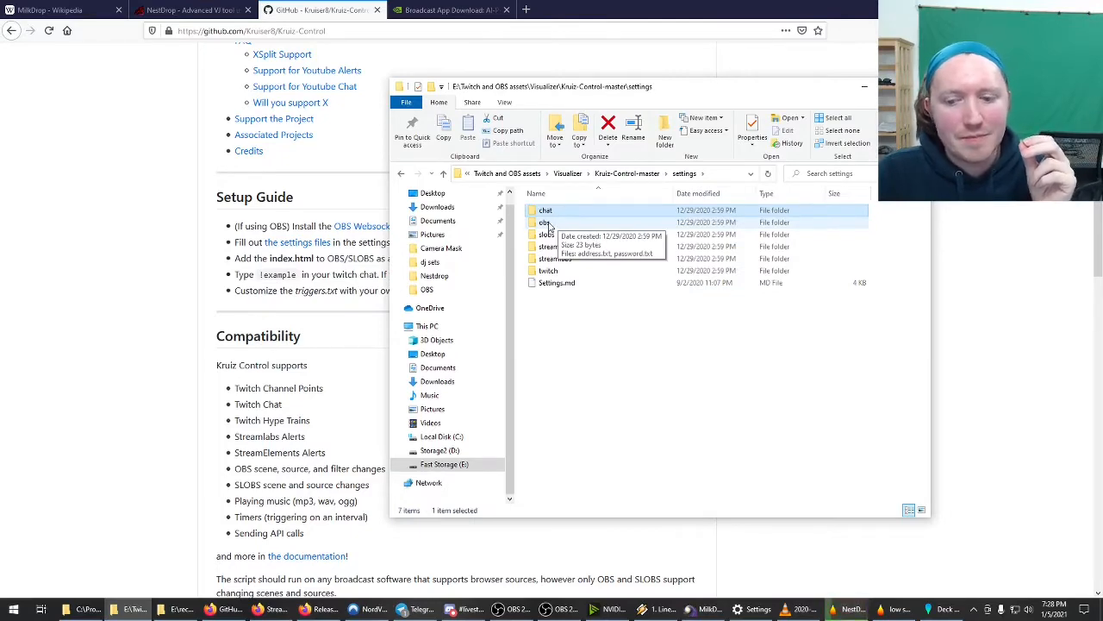
Step: Switch to OBS and check that the WebSockets Server Settings entry is available among its tools
left_click(559, 610)
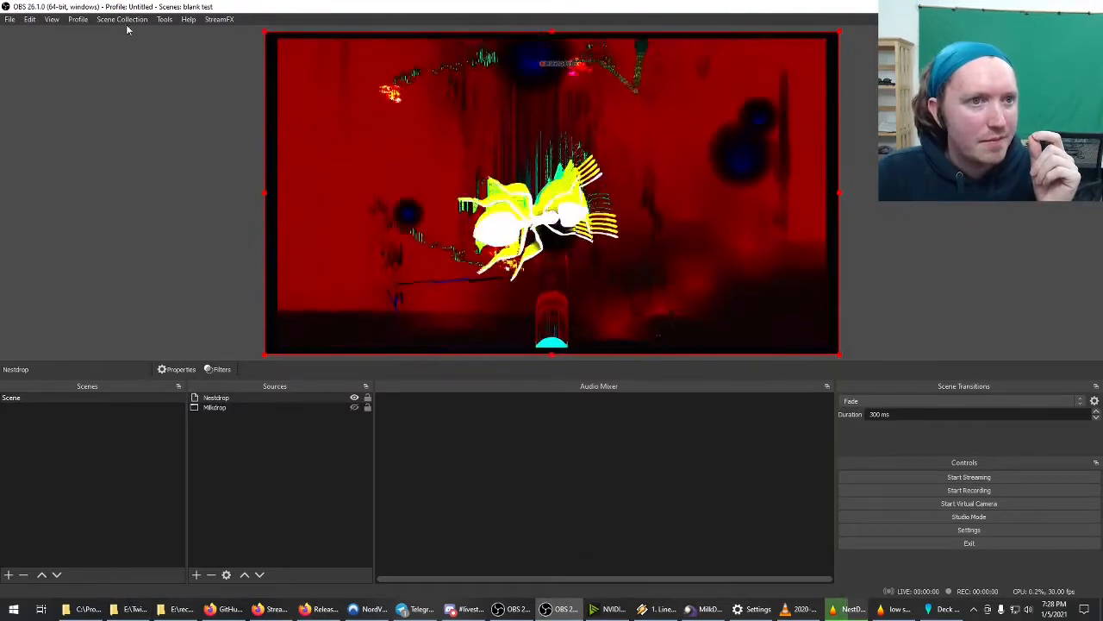
left_click(122, 19)
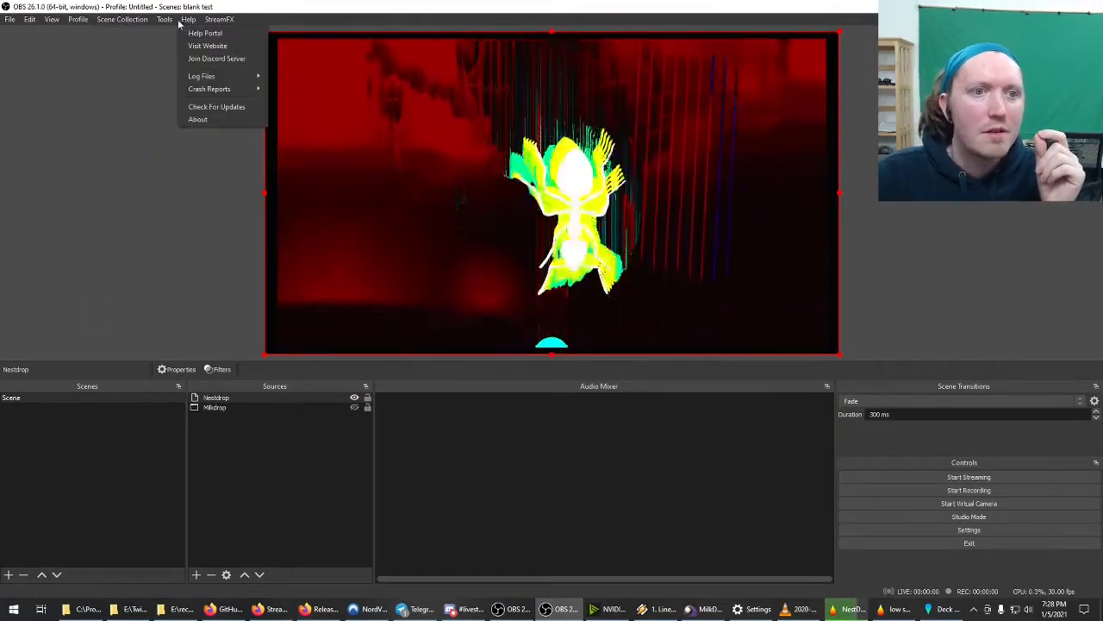
mouse_move(165, 21)
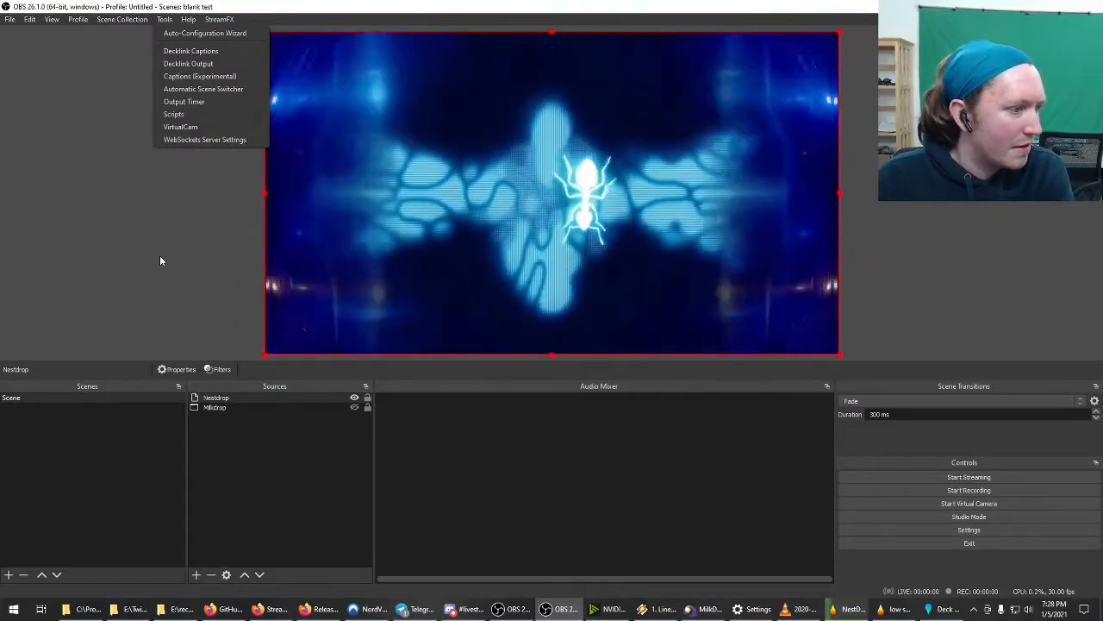
left_click(160, 255)
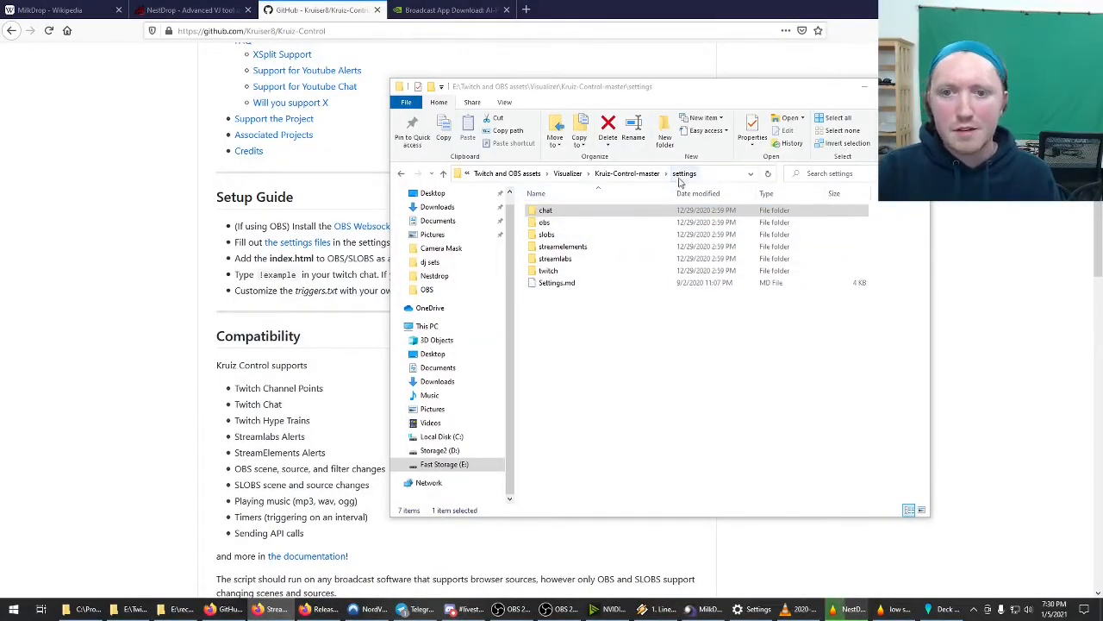
Step: Open triggers.txt from the Kruiz-Control-master folder and read through its Nestdrop controls and chat commands
left_click(627, 173)
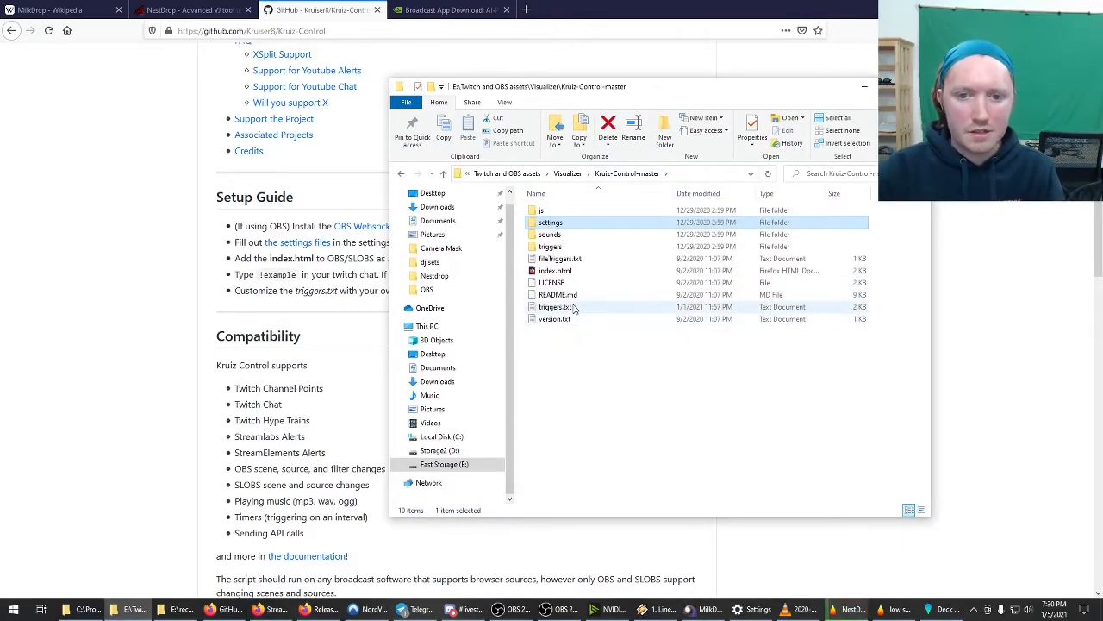
double_click(605, 308)
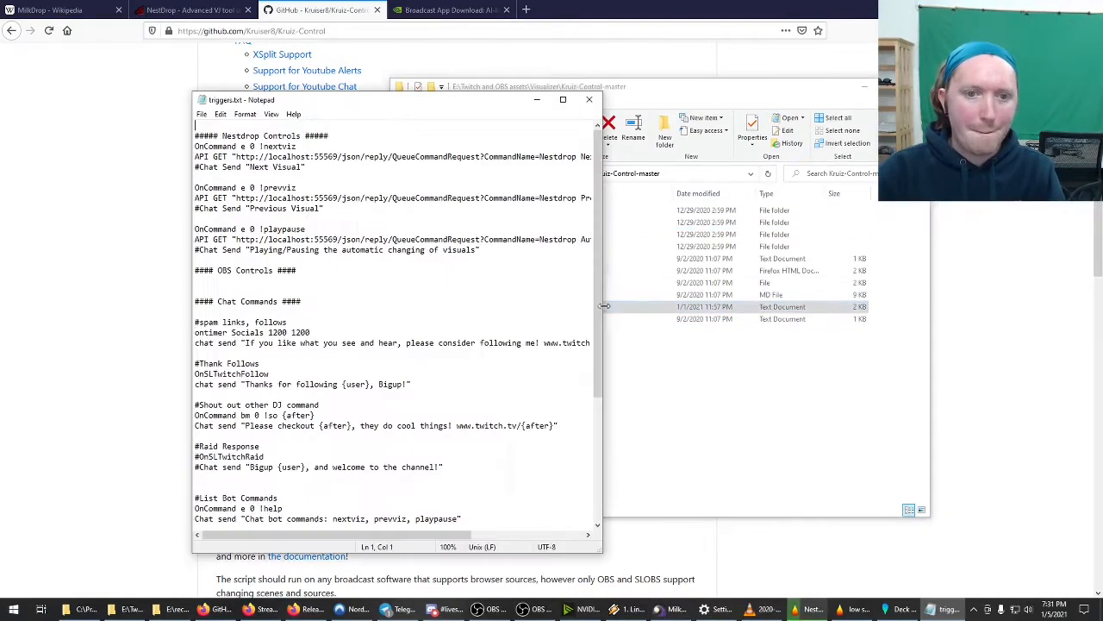
left_click_drag(193, 93, 136, 23)
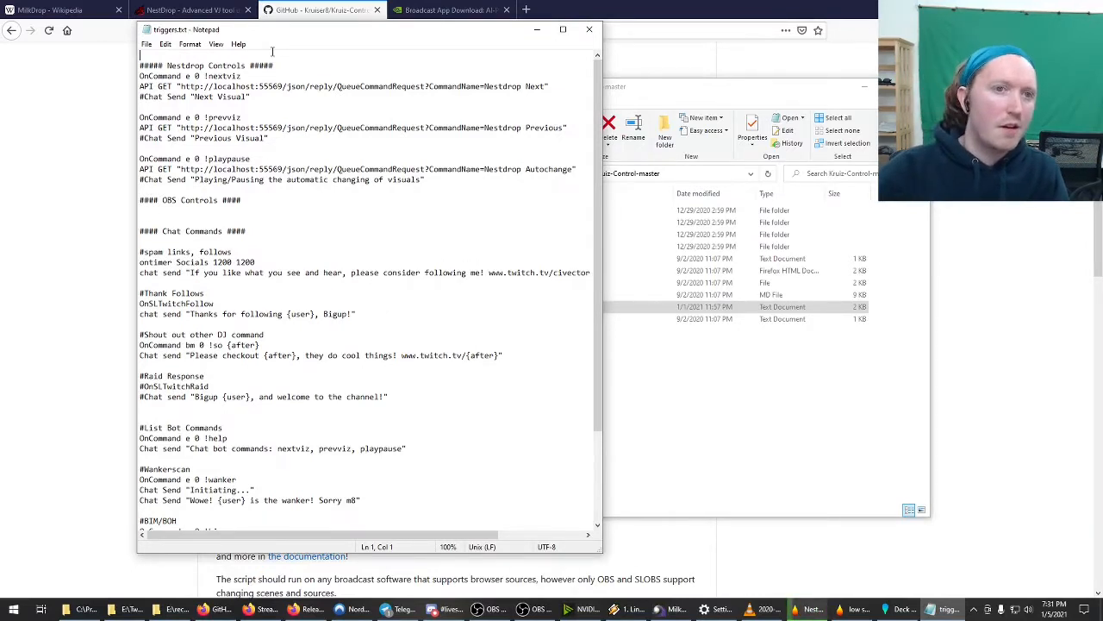
scroll(401, 295, "down", 4)
scroll(401, 295, "up", 4)
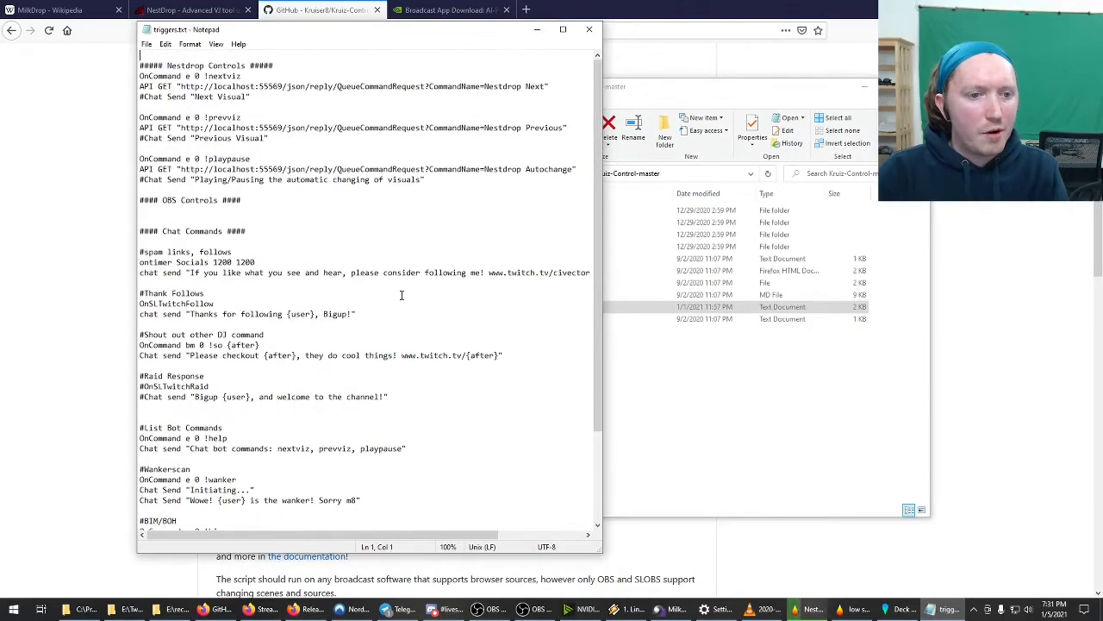
scroll(401, 294, "down", 4)
scroll(401, 294, "up", 4)
scroll(424, 200, "down", 4)
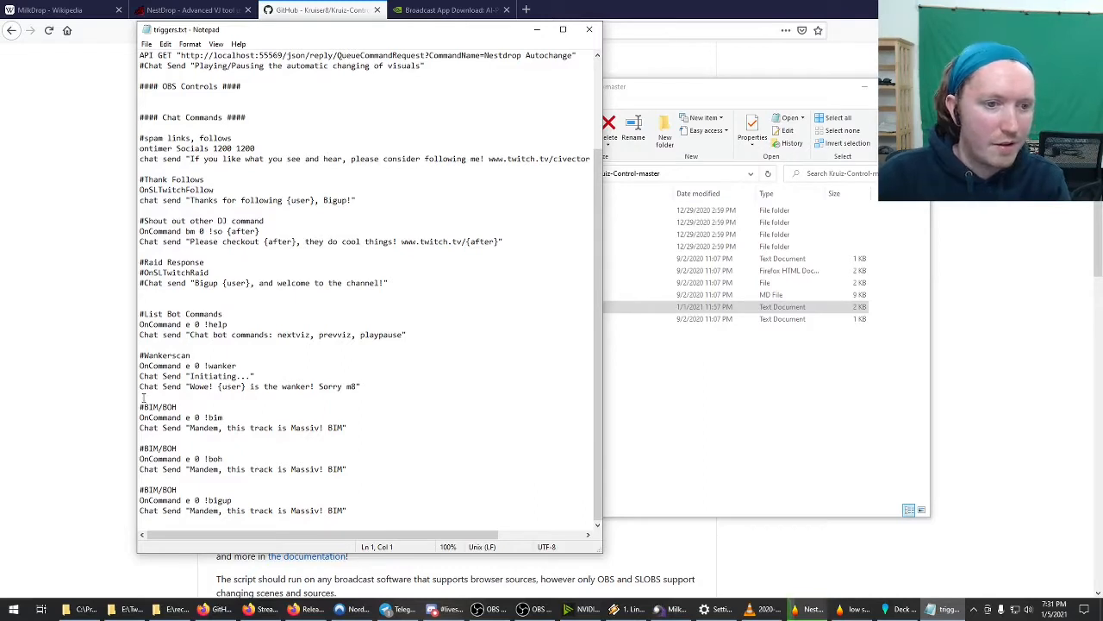
Step: Highlight the Wankerscan block and the !nextviz command with its Nestdrop Next API GET line in triggers.txt
left_click_drag(140, 356, 383, 387)
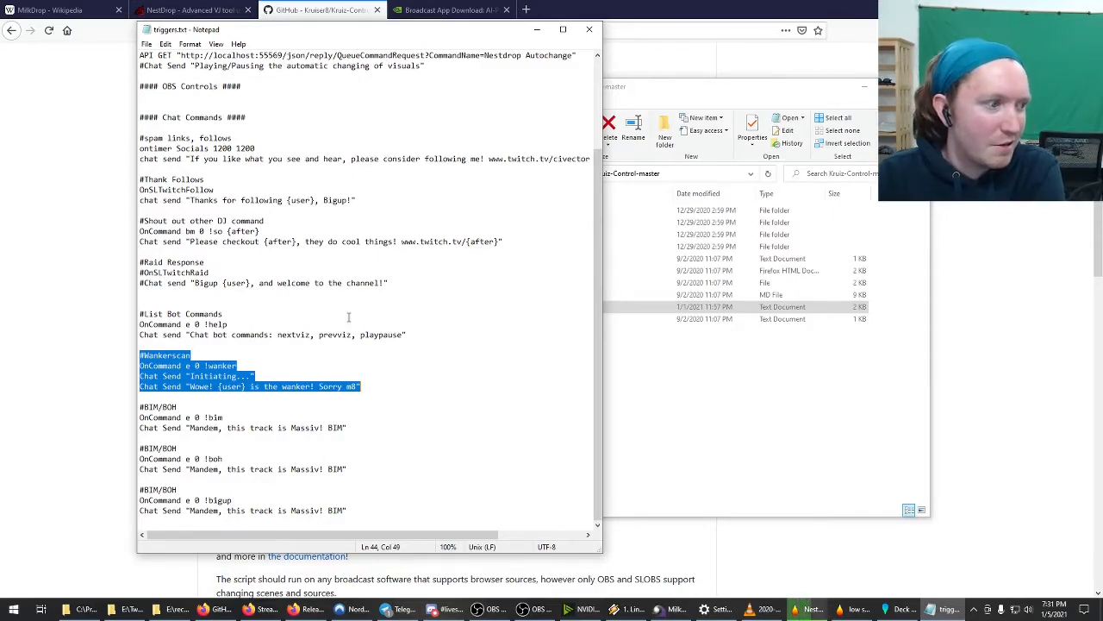
scroll(349, 317, "up", 4)
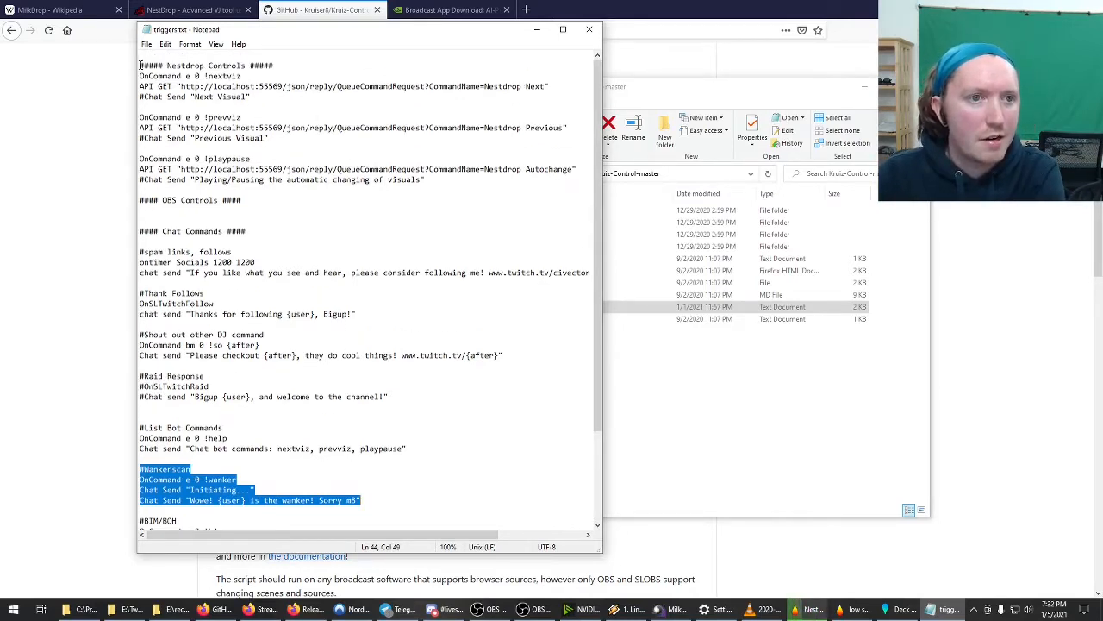
left_click_drag(141, 67, 275, 102)
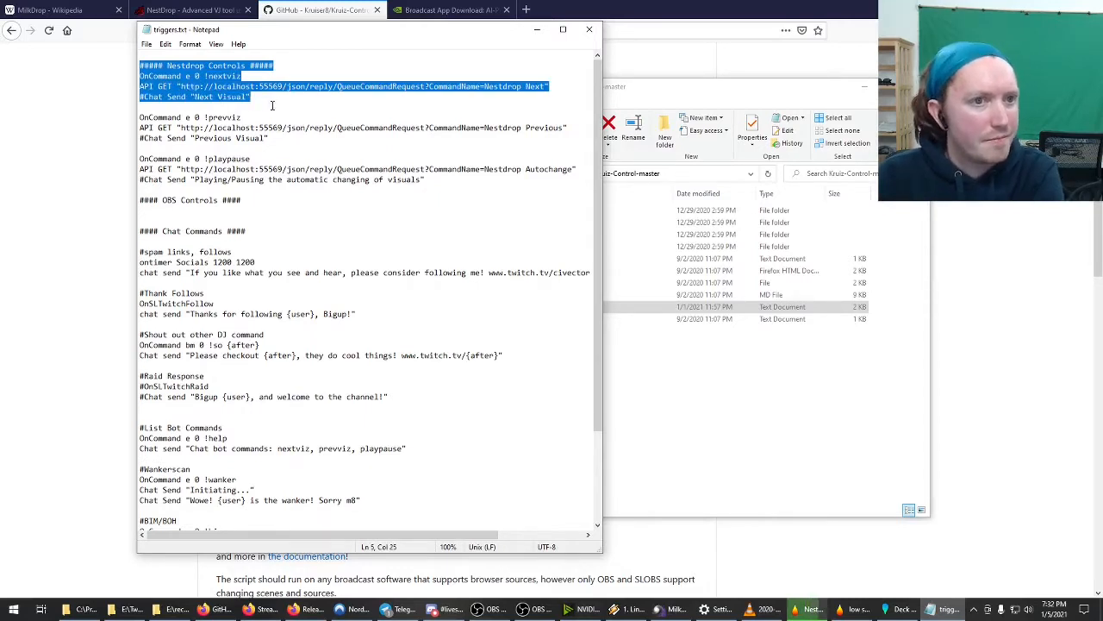
mouse_move(139, 86)
left_mouse_down()
mouse_move(242, 97)
mouse_move(140, 88)
left_mouse_up()
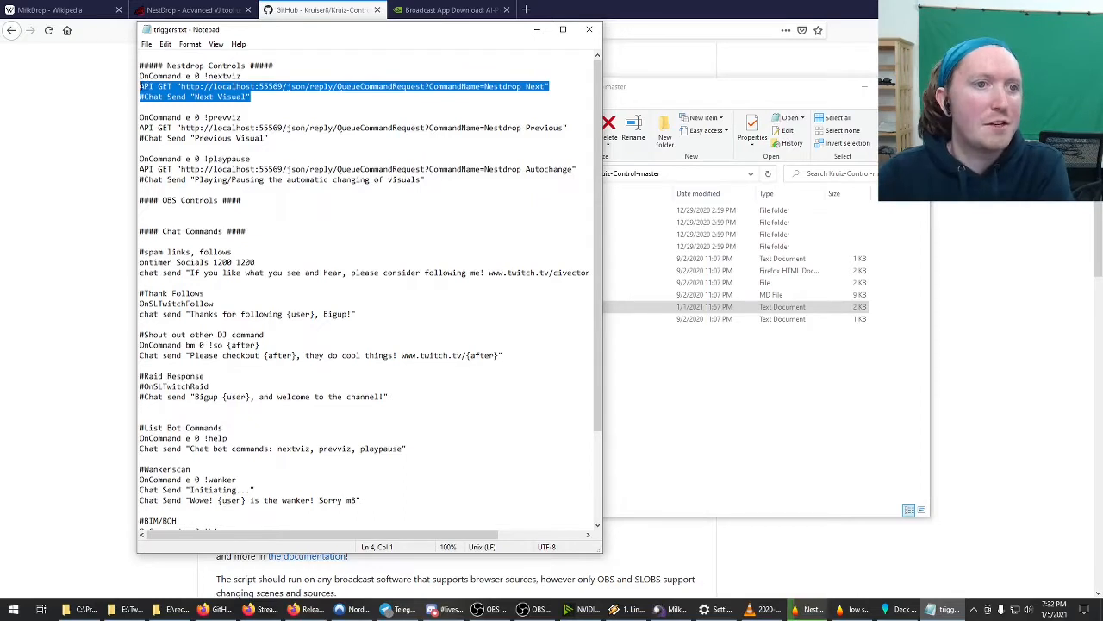
left_click_drag(140, 86, 251, 96)
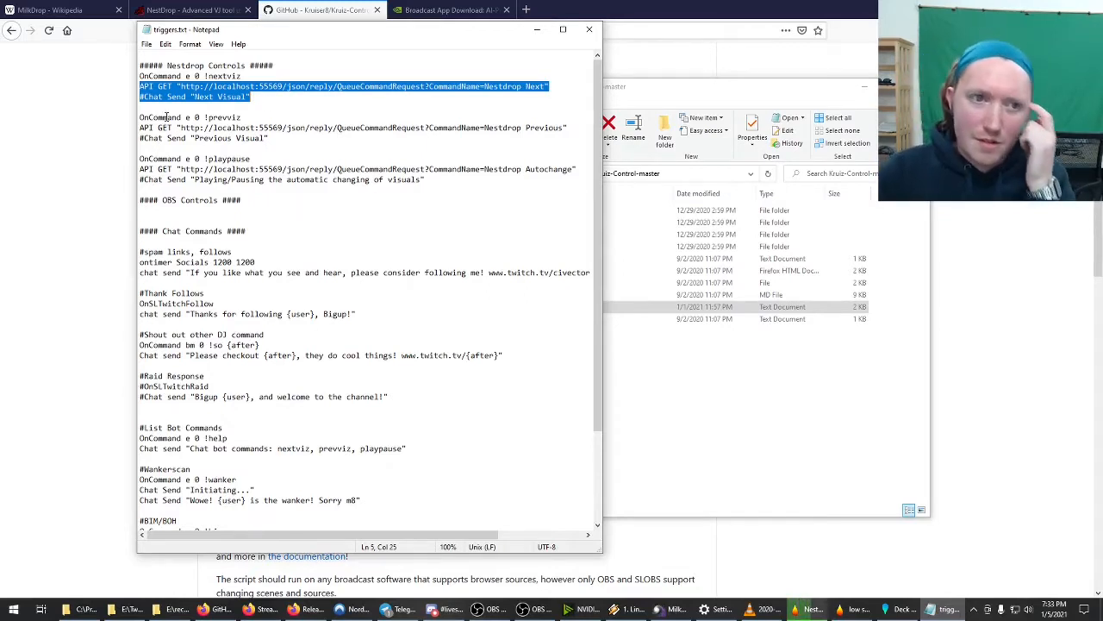
left_click_drag(181, 86, 210, 86)
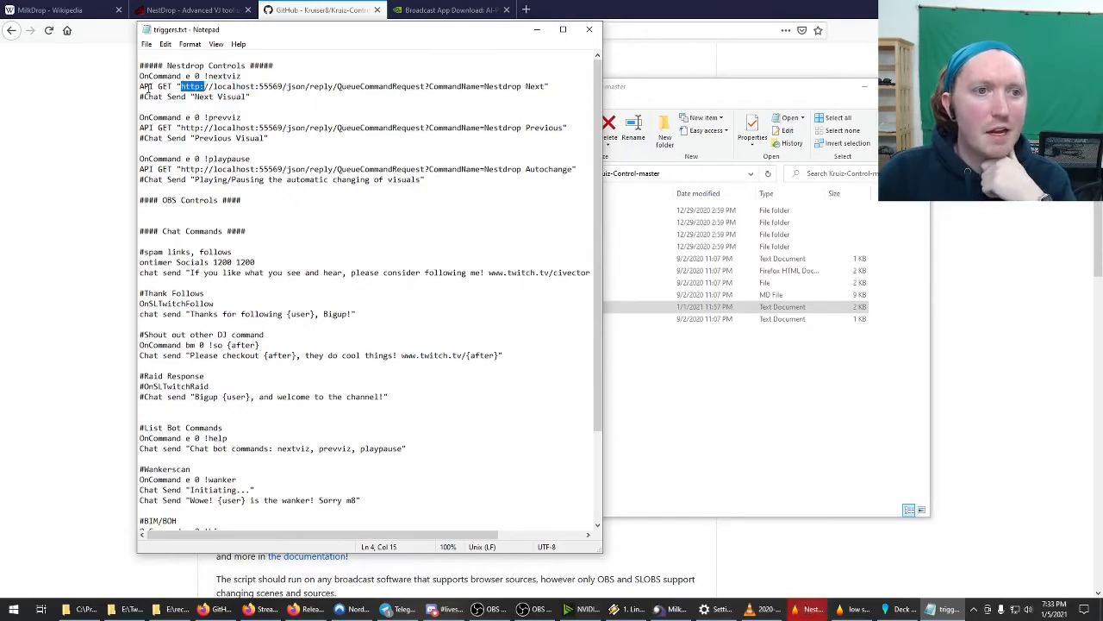
left_click_drag(139, 86, 549, 86)
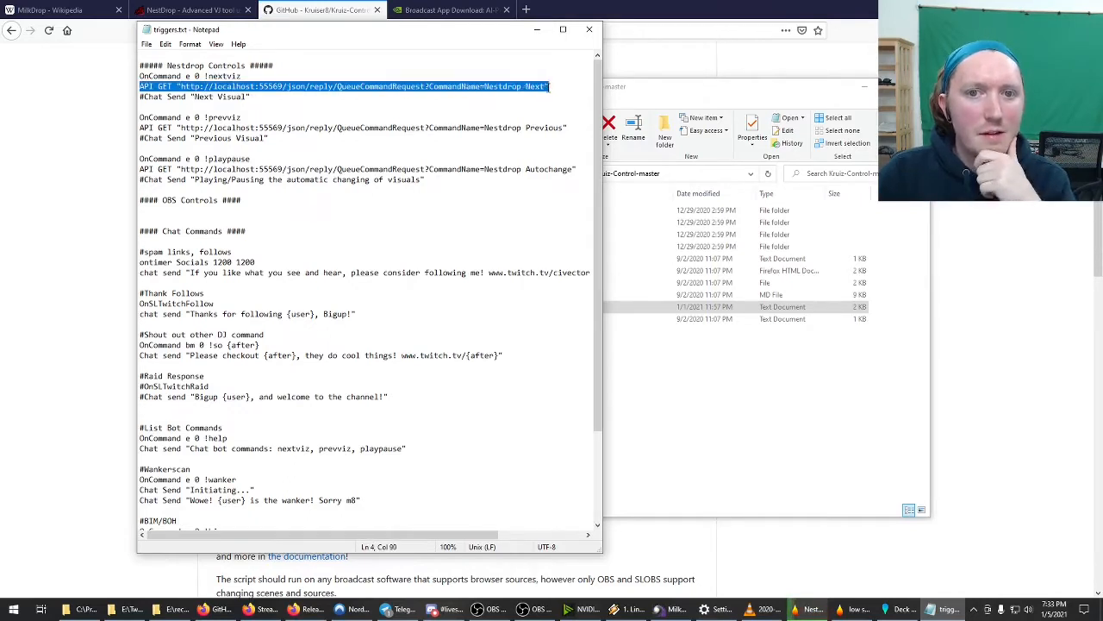
left_click(144, 87)
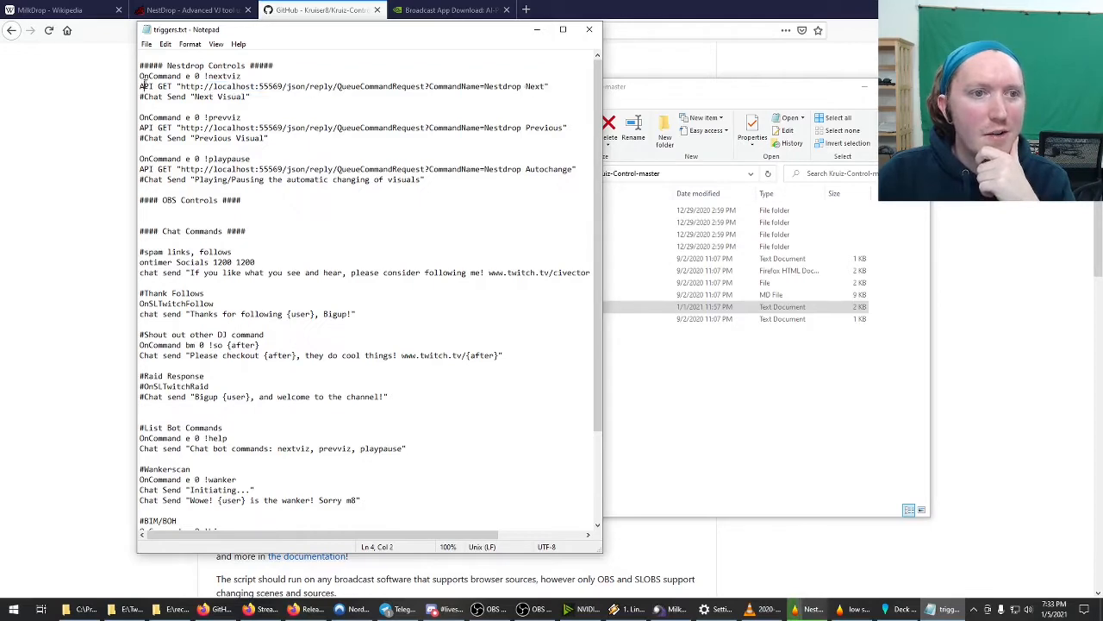
left_click_drag(141, 86, 549, 87)
Step: Search the web for "voice attack" in a new browser tab
left_click(526, 9)
type("voice attack")
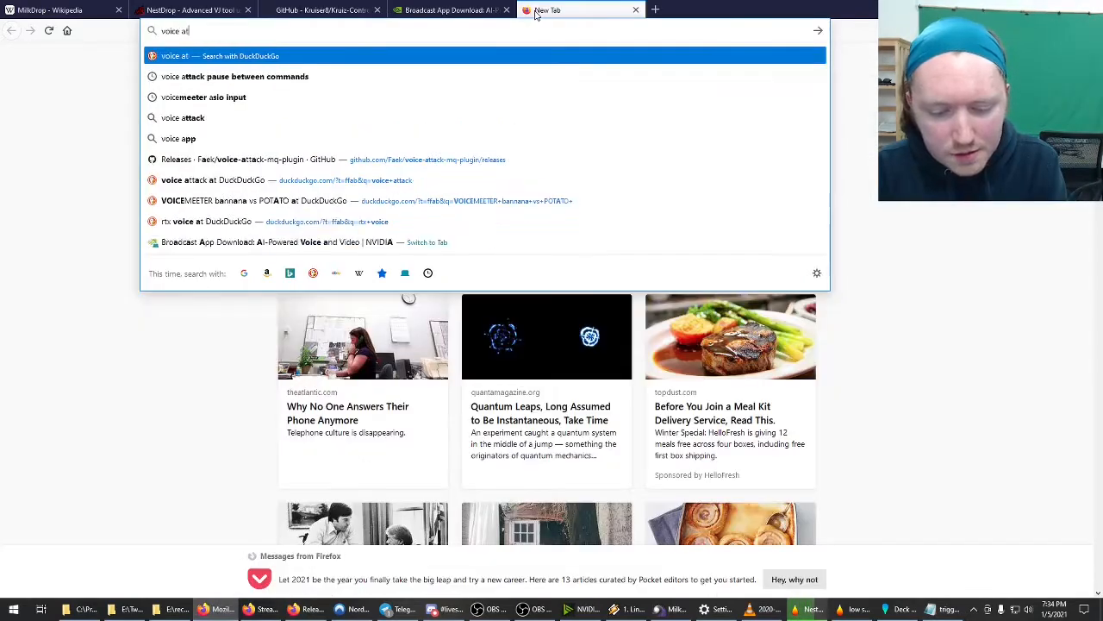
key("Return")
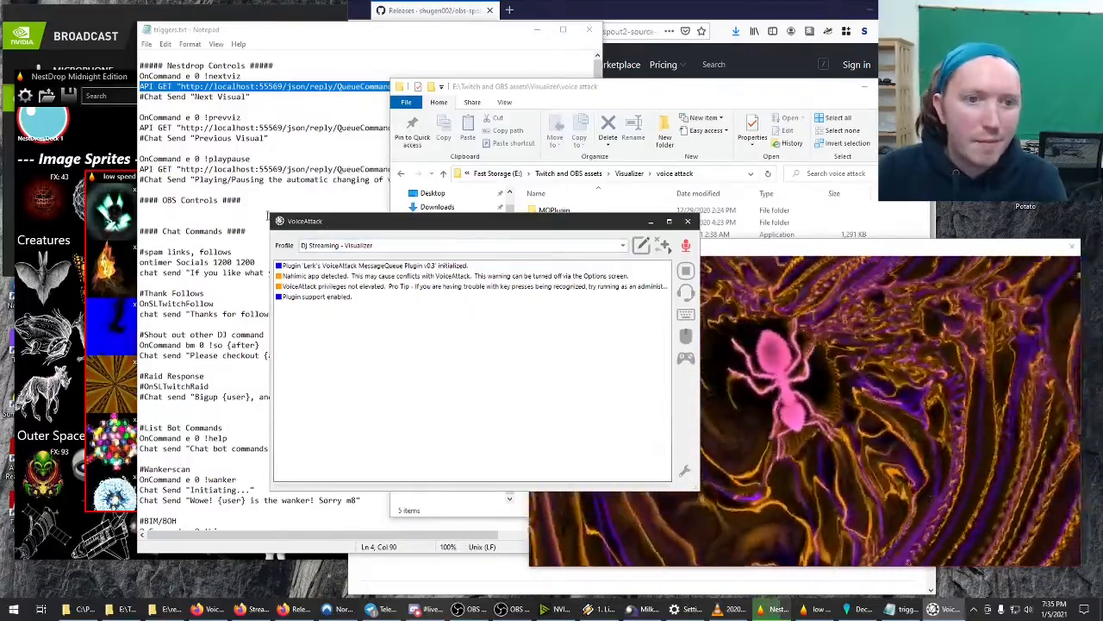
Step: In VoiceAttack, open the Dj Streaming - Visualizer profile for editing and widen the dialog to show the full command columns
left_click_drag(414, 229, 483, 177)
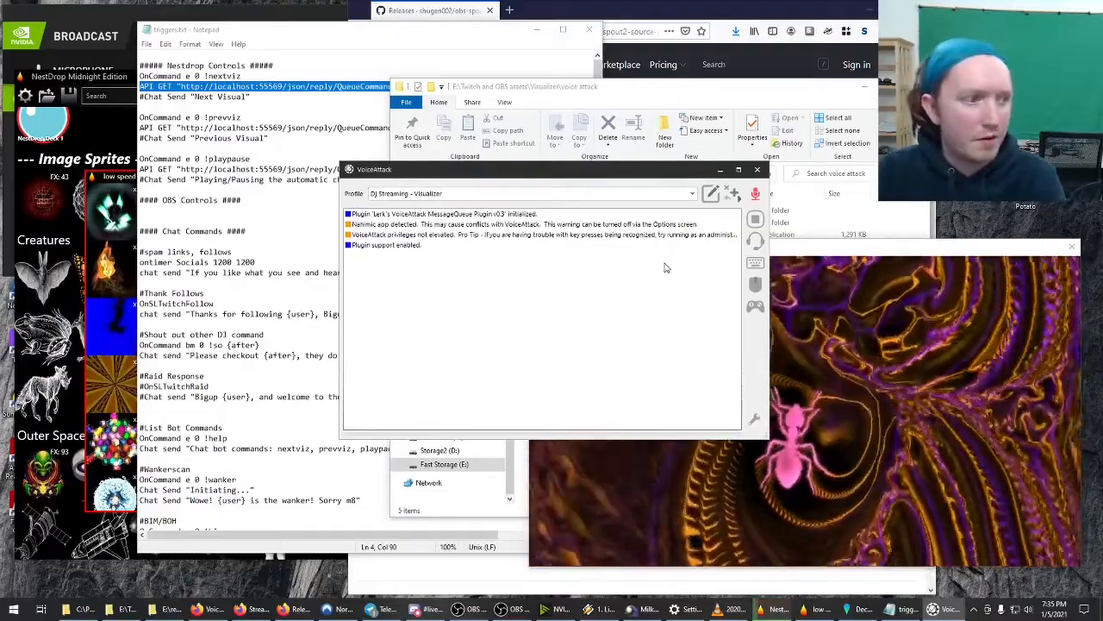
left_click(712, 195)
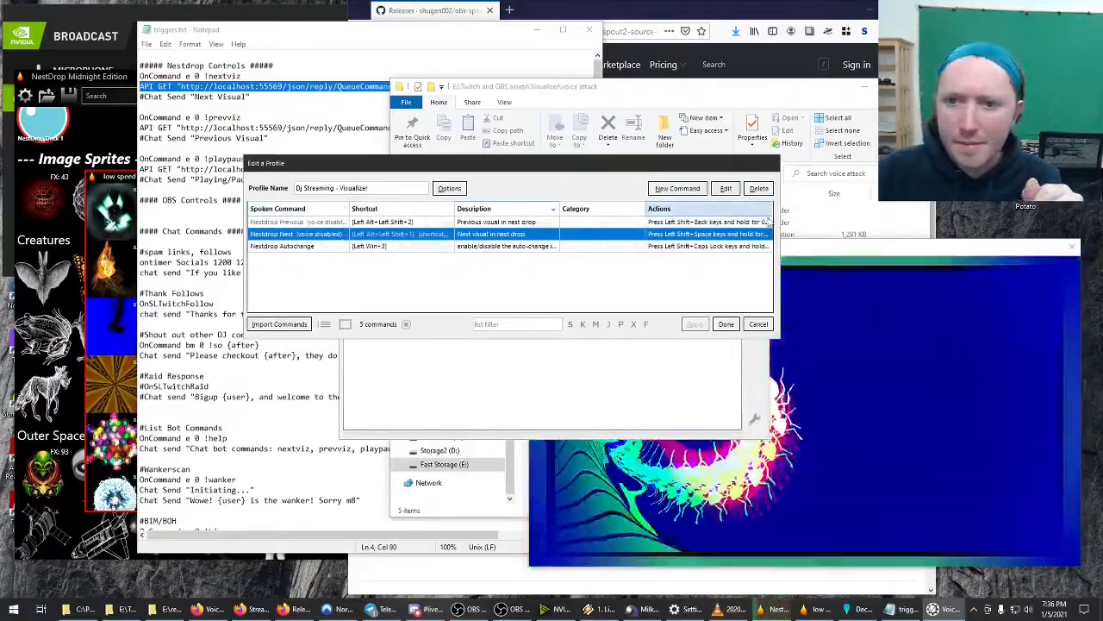
left_click_drag(767, 221, 925, 221)
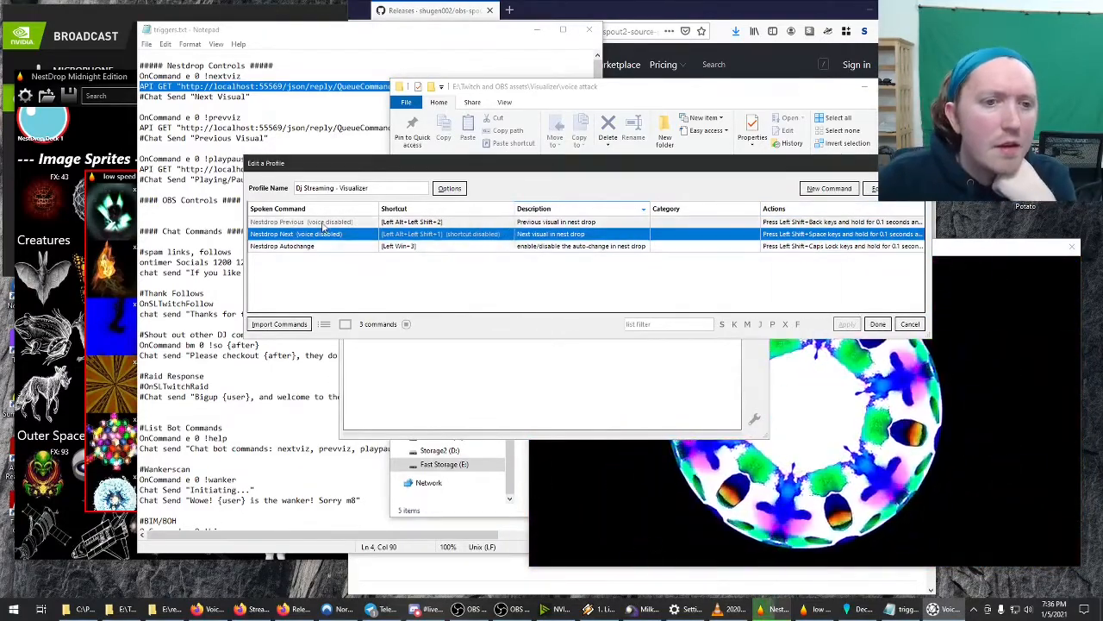
Step: Go through the Nestdrop Previous, Nestdrop Next and Nestdrop Autochange commands, and open Nestdrop Next to examine its key press sequence
left_click(323, 224)
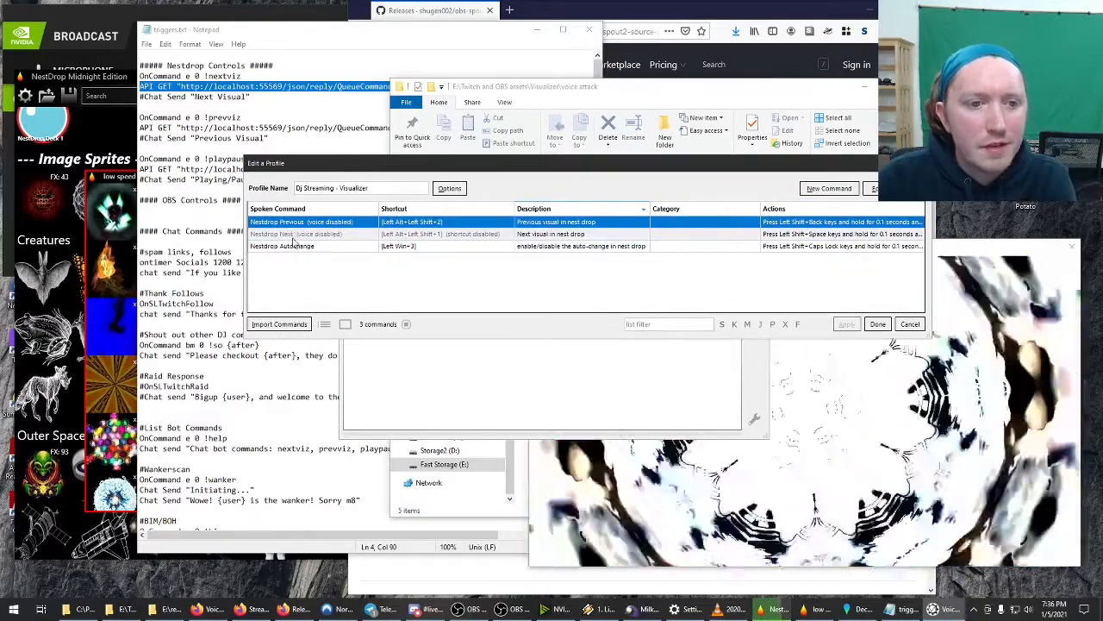
left_click(293, 235)
left_click(295, 246)
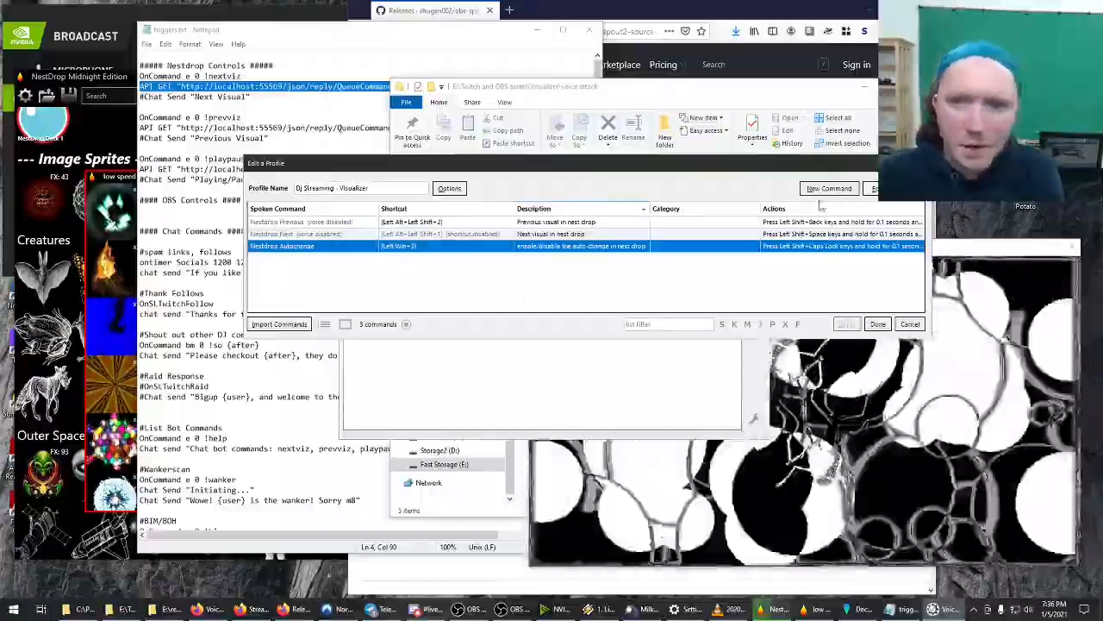
left_click(341, 223)
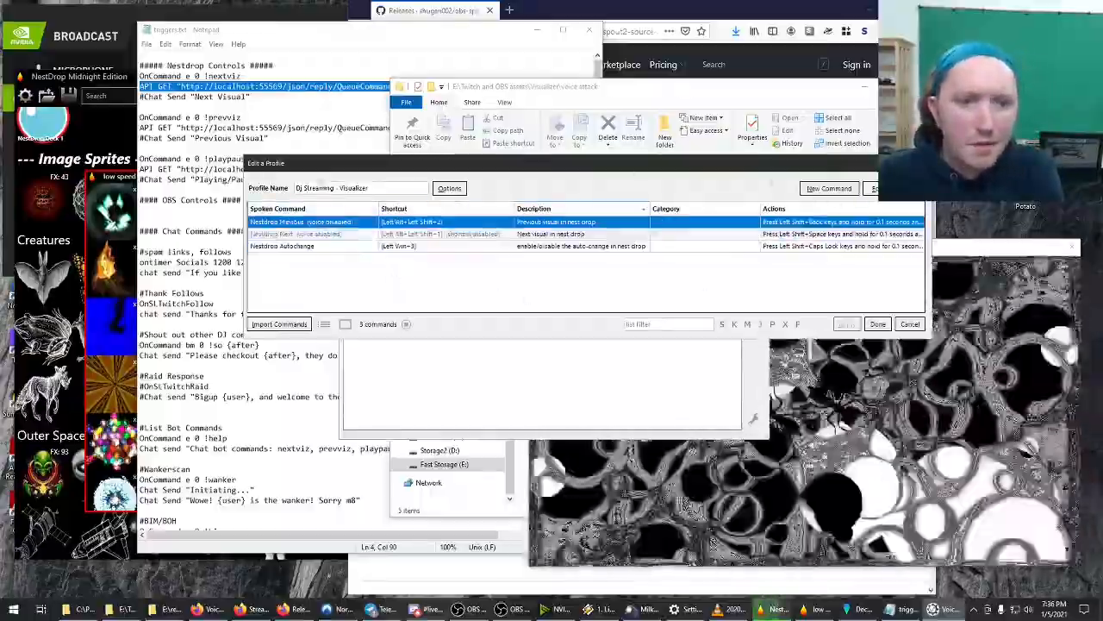
double_click(304, 234)
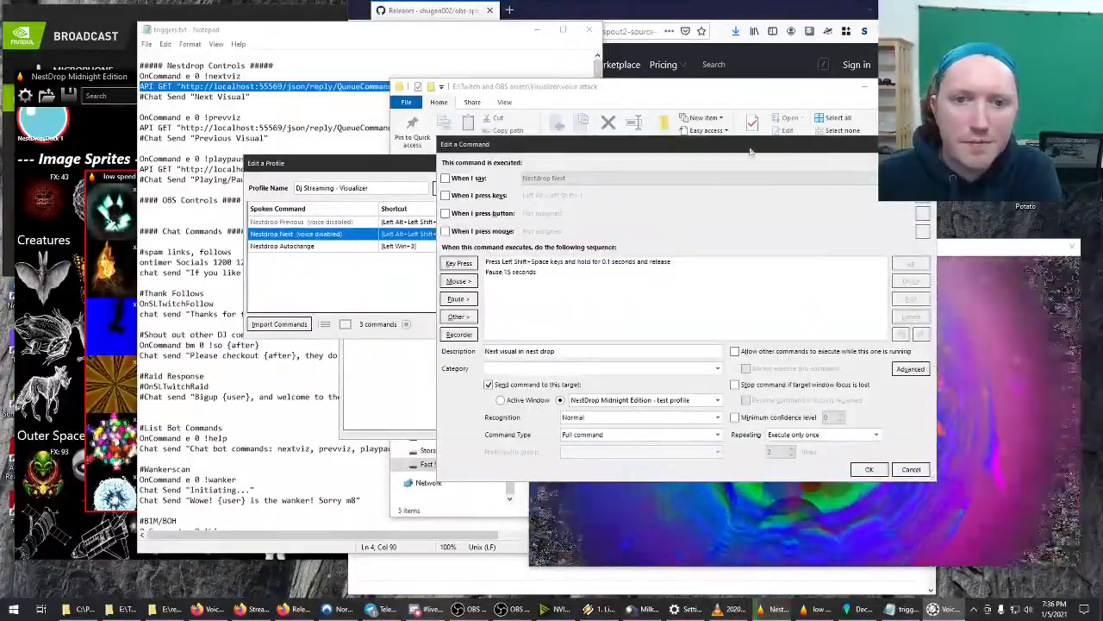
Step: Inspect the key press settings of the Nestdrop Next command, and leave both the key press and command dialogs without changing anything
left_click_drag(614, 153, 587, 187)
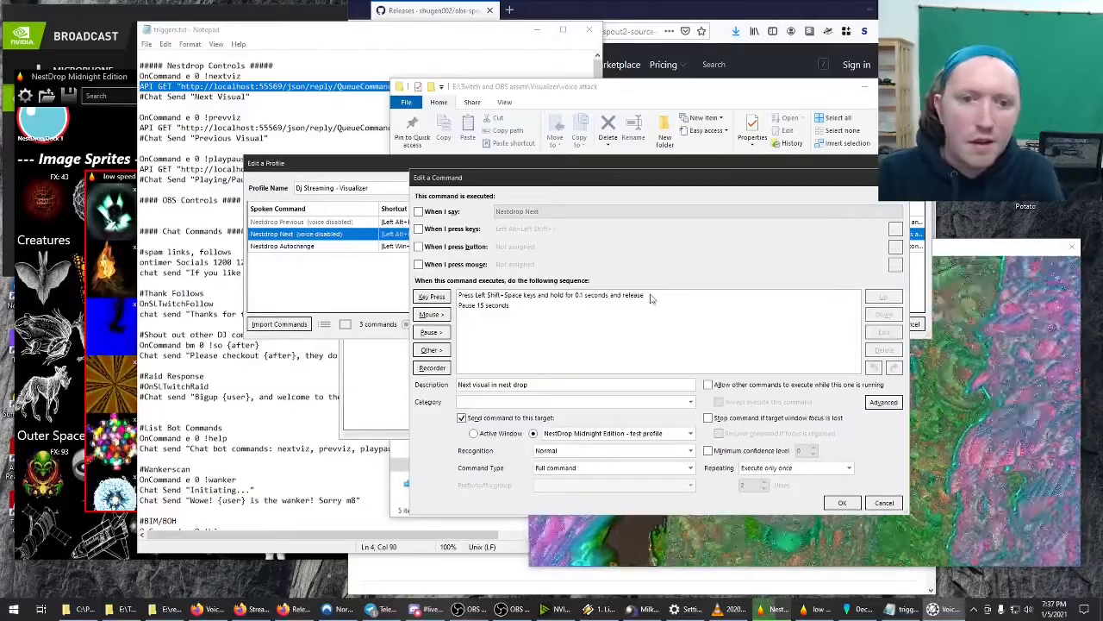
double_click(545, 296)
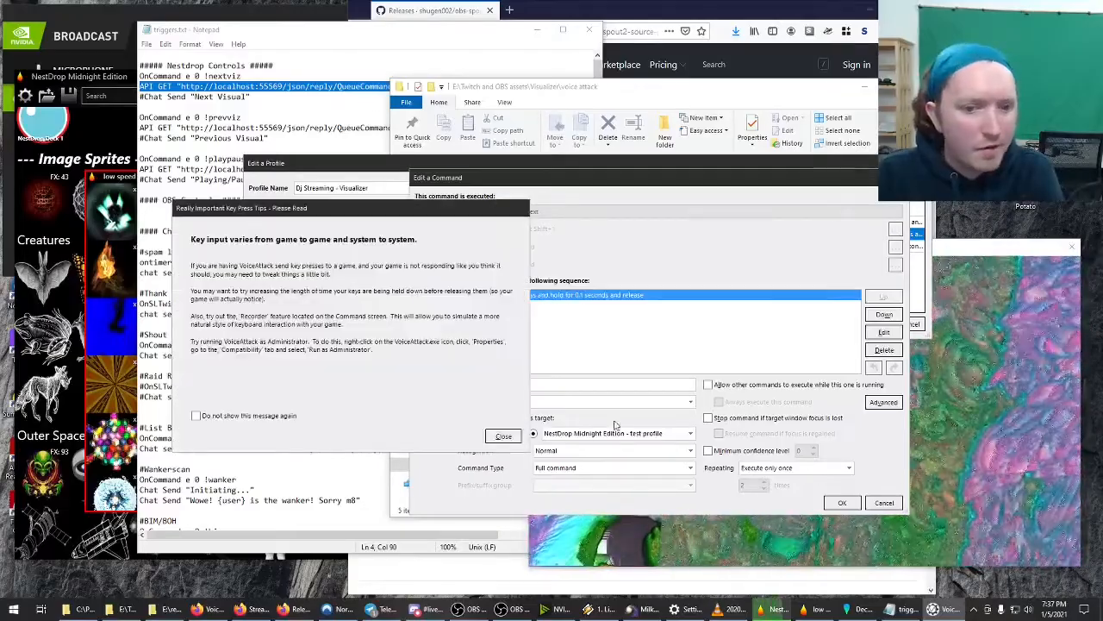
left_click(514, 433)
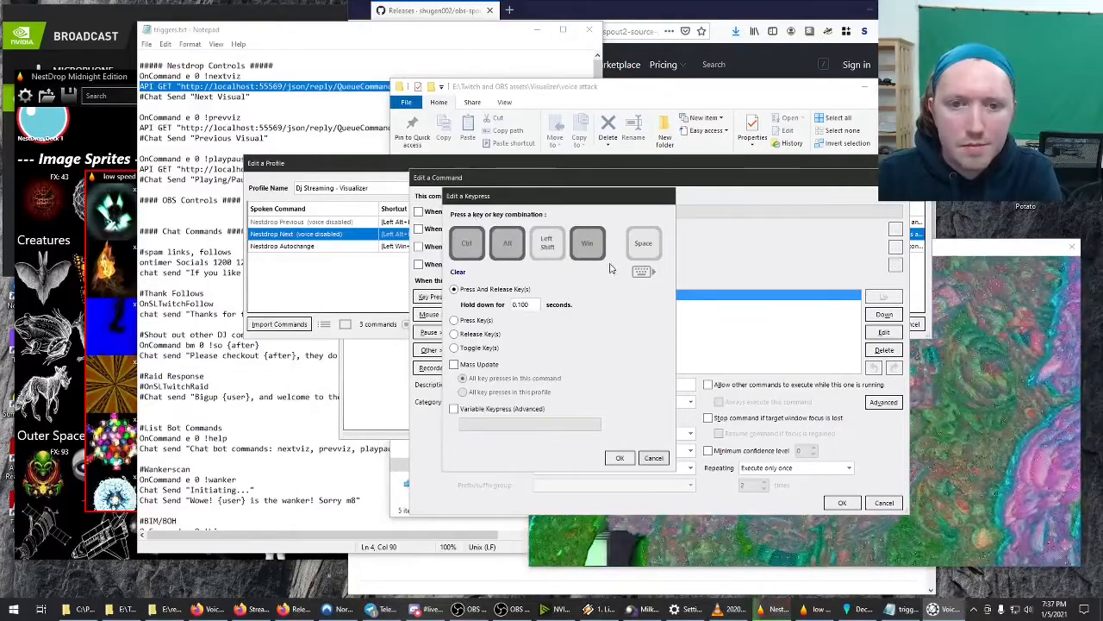
left_click(655, 459)
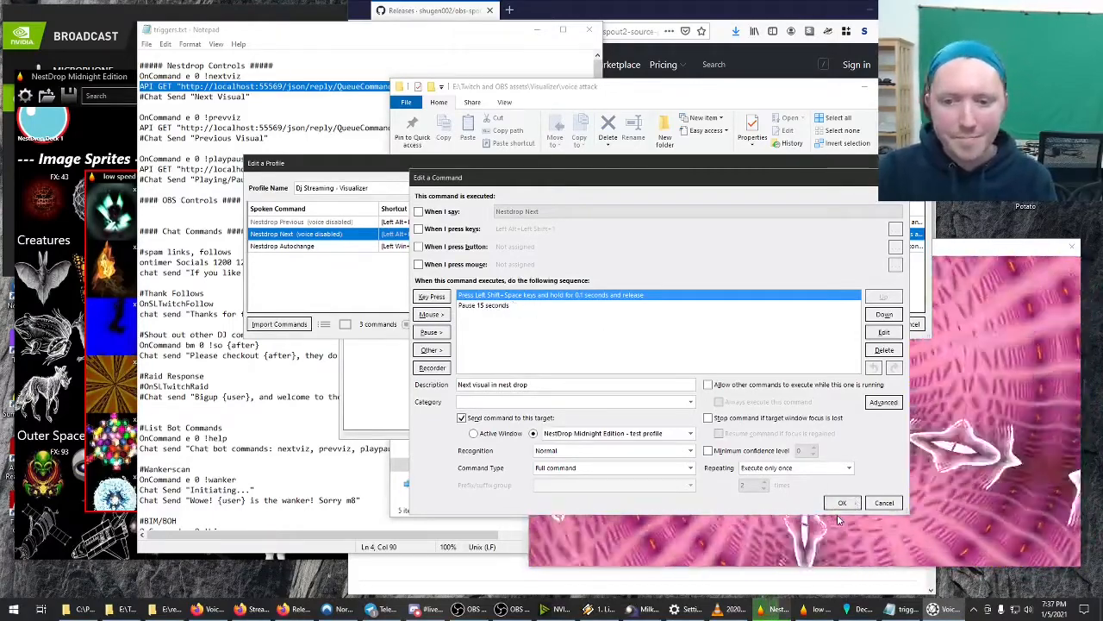
left_click(876, 504)
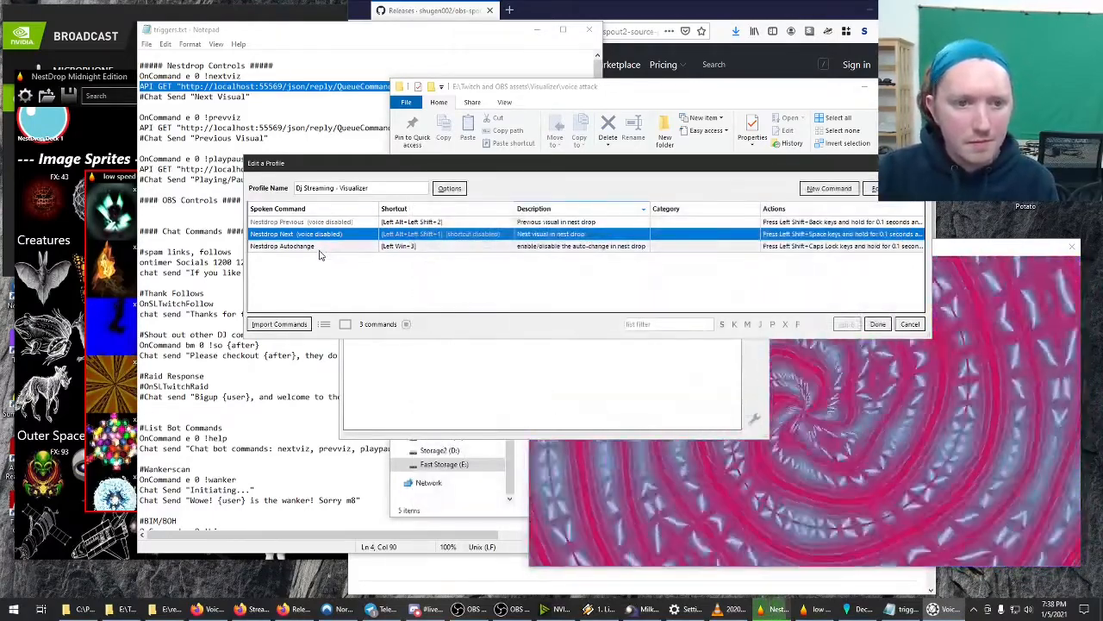
Step: Point out the Nestdrop Previous and Nestdrop Autochange commands in the profile's command list
left_click(286, 223)
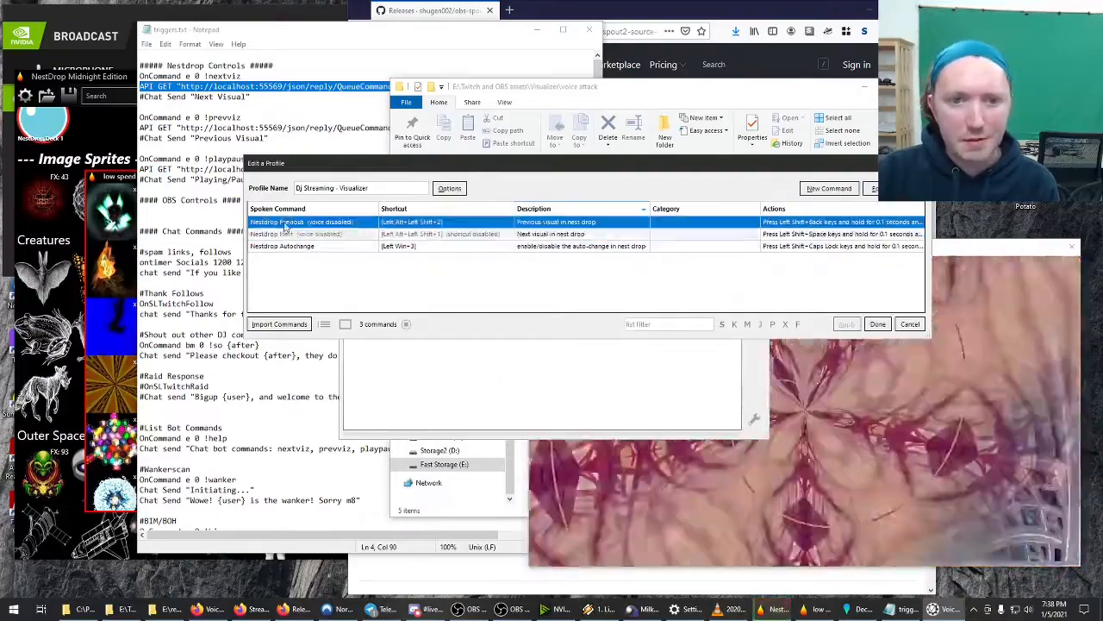
left_click(484, 248)
left_click(328, 225)
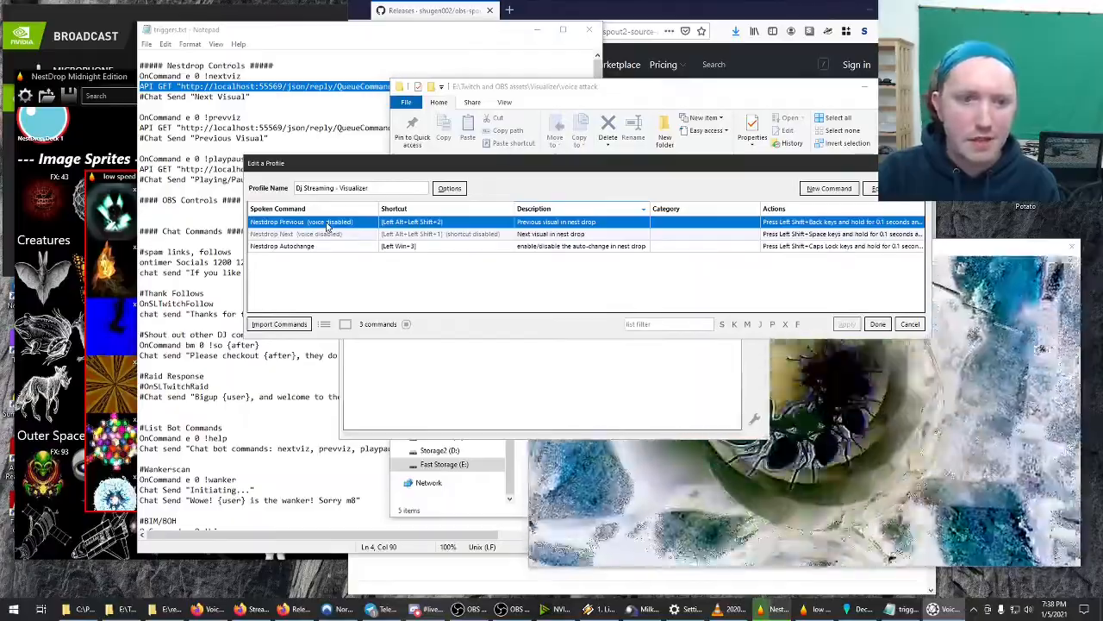
Step: Bring up the NestDrop deck output, the low speed queue and the main NestDrop window, and browse the preset and sprite thumbnails
left_click(862, 608)
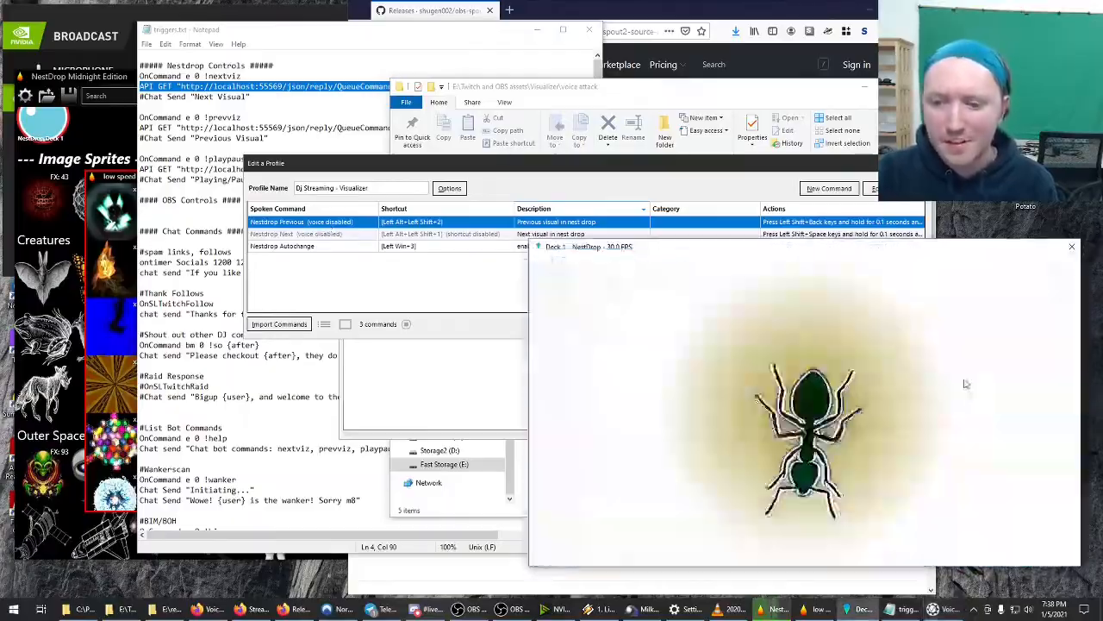
left_click(810, 608)
scroll(158, 301, "down", 1)
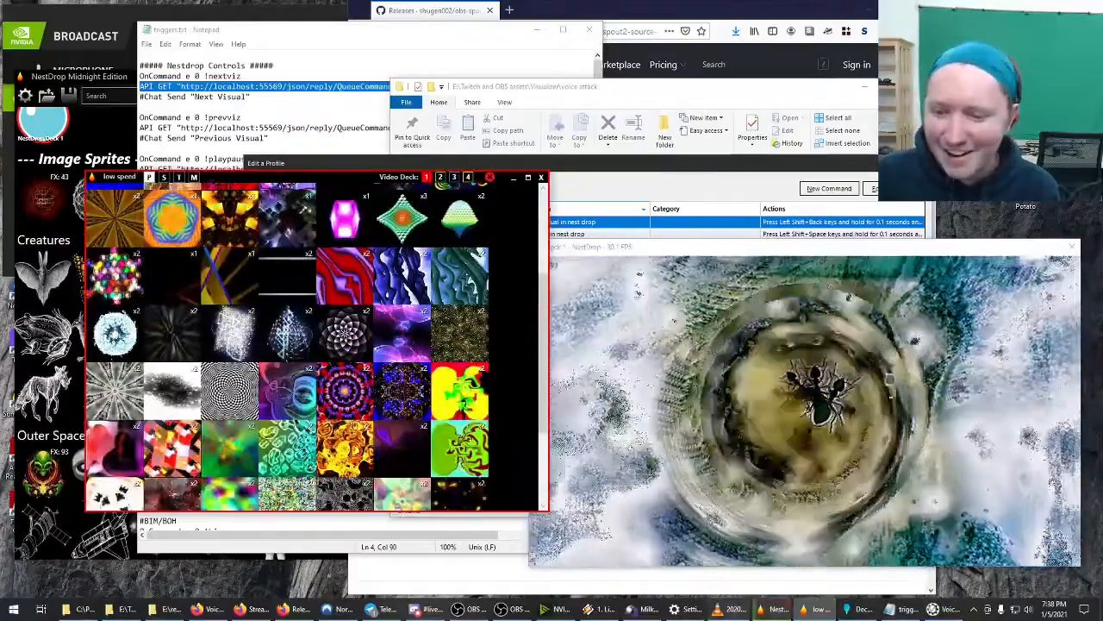
left_click(774, 609)
scroll(168, 404, "down", 5)
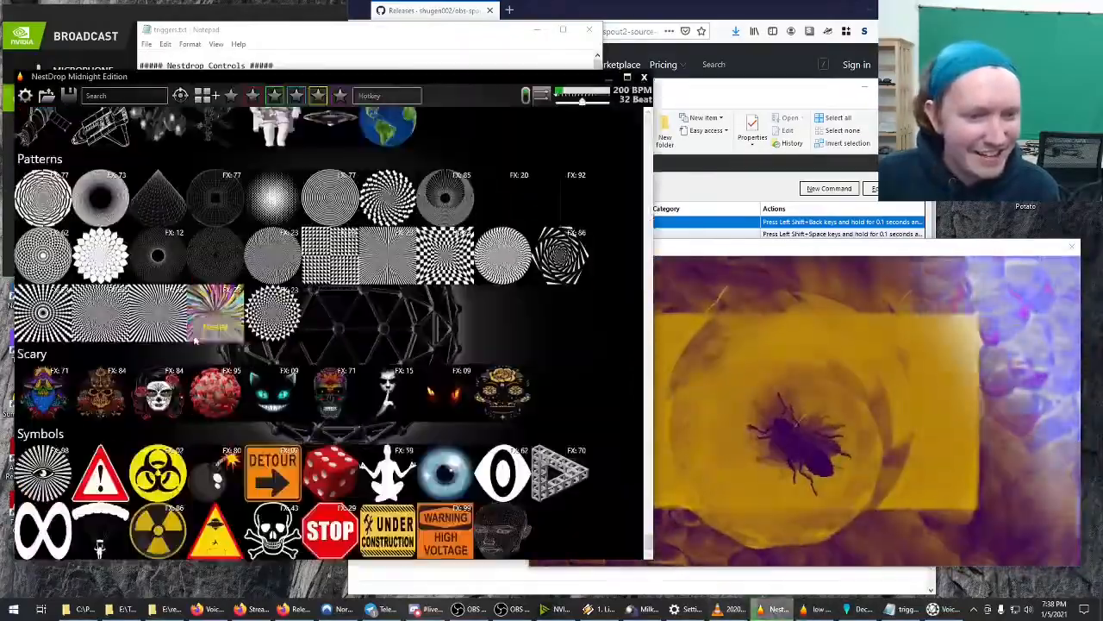
scroll(194, 255, "up", 5)
scroll(194, 255, "up", 15)
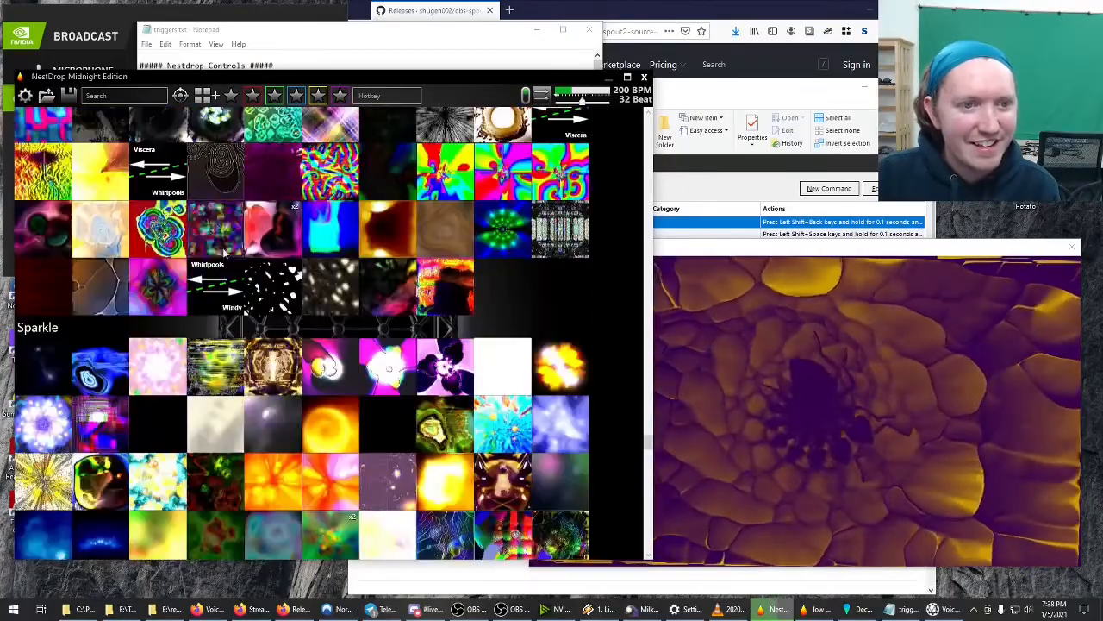
left_click(226, 250)
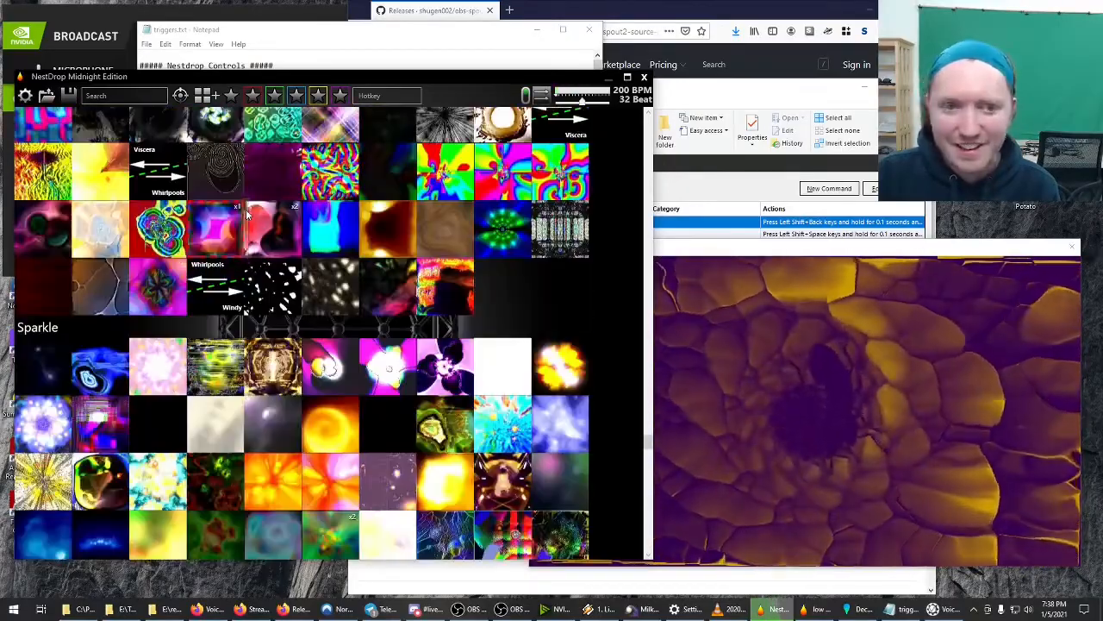
scroll(315, 444, "down", 15)
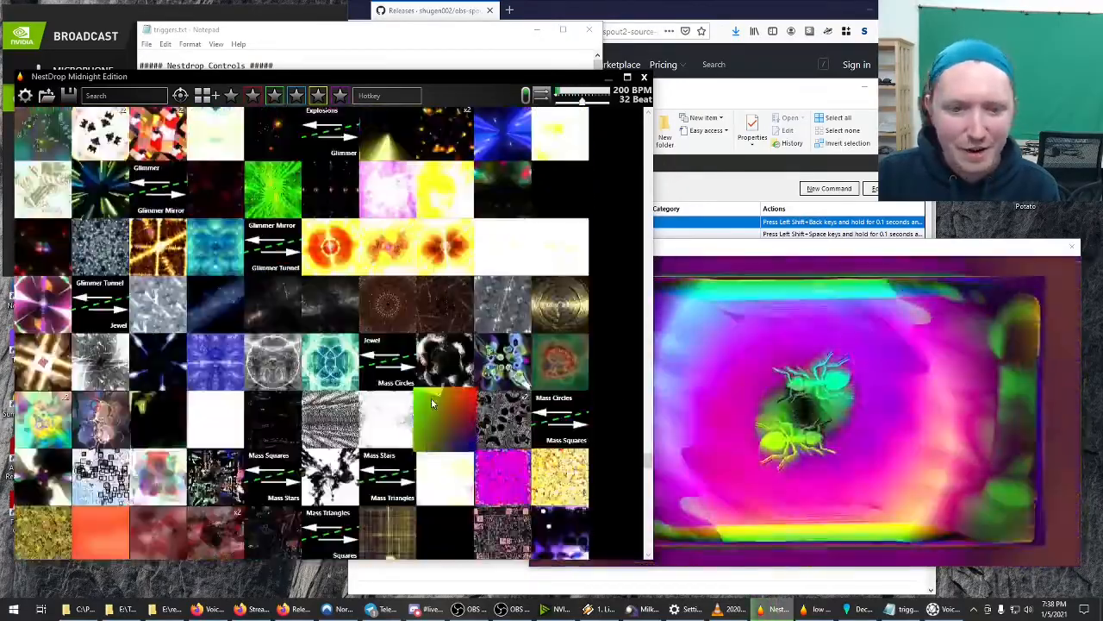
scroll(315, 444, "down", 3)
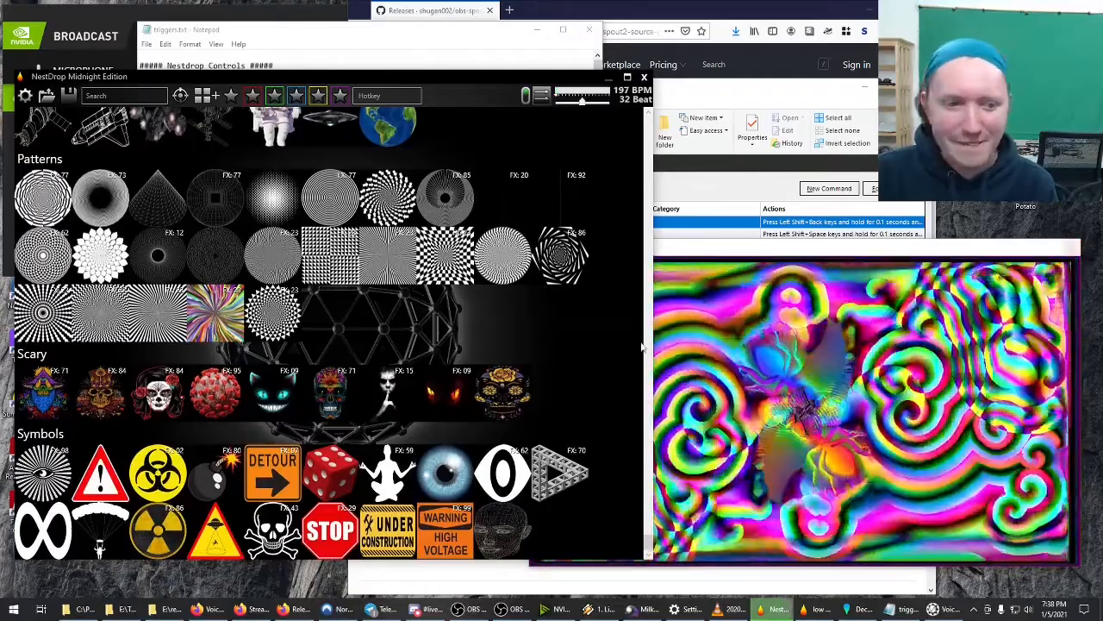
Step: Quit NestDrop together with its Deck 1 Spout output, and finish editing the Dj Streaming - Visualizer profile in VoiceAttack
left_click(1072, 247)
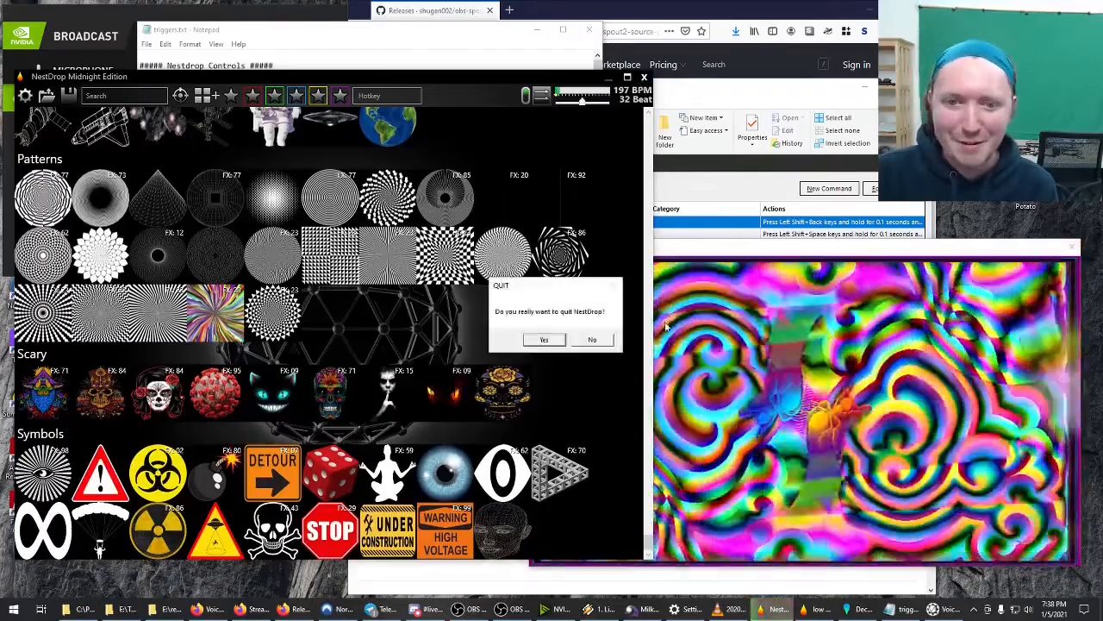
left_click(544, 338)
left_click(1072, 247)
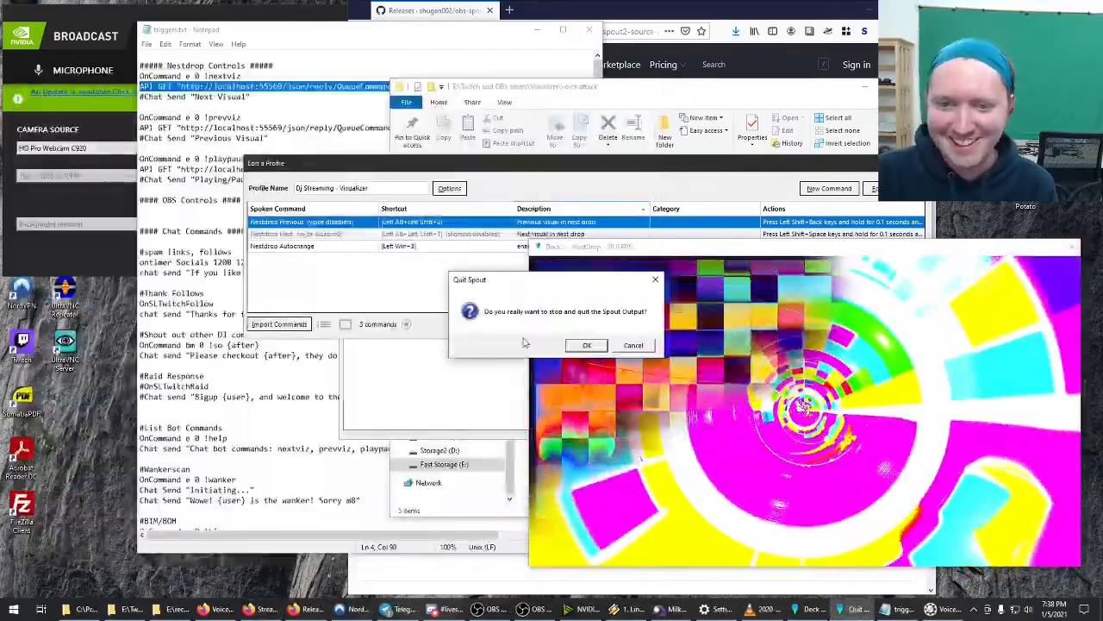
left_click(579, 343)
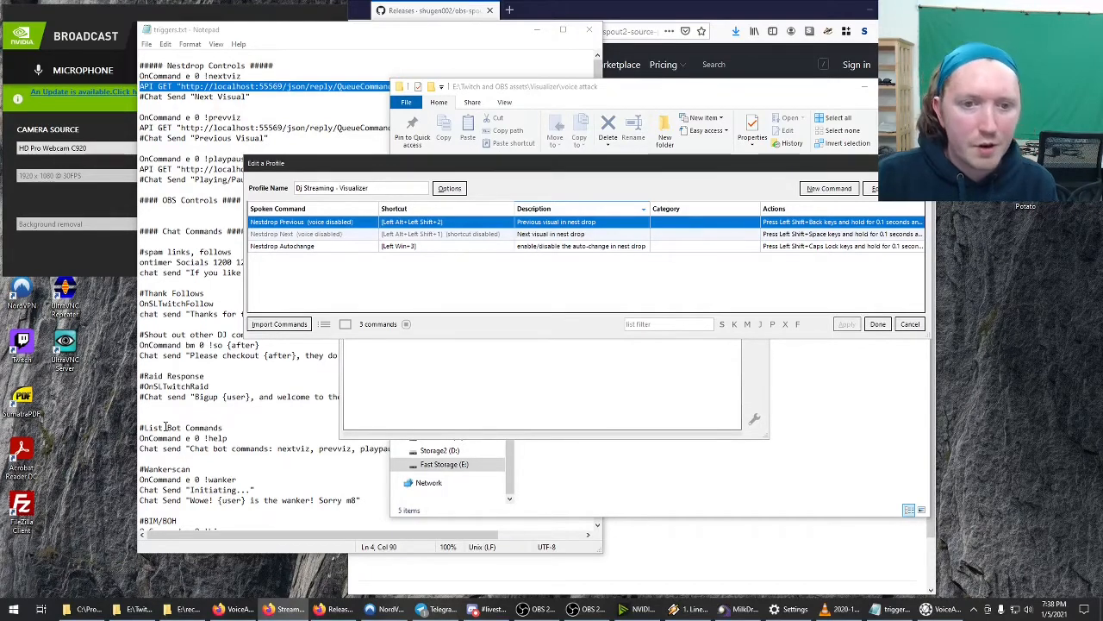
left_click(521, 387)
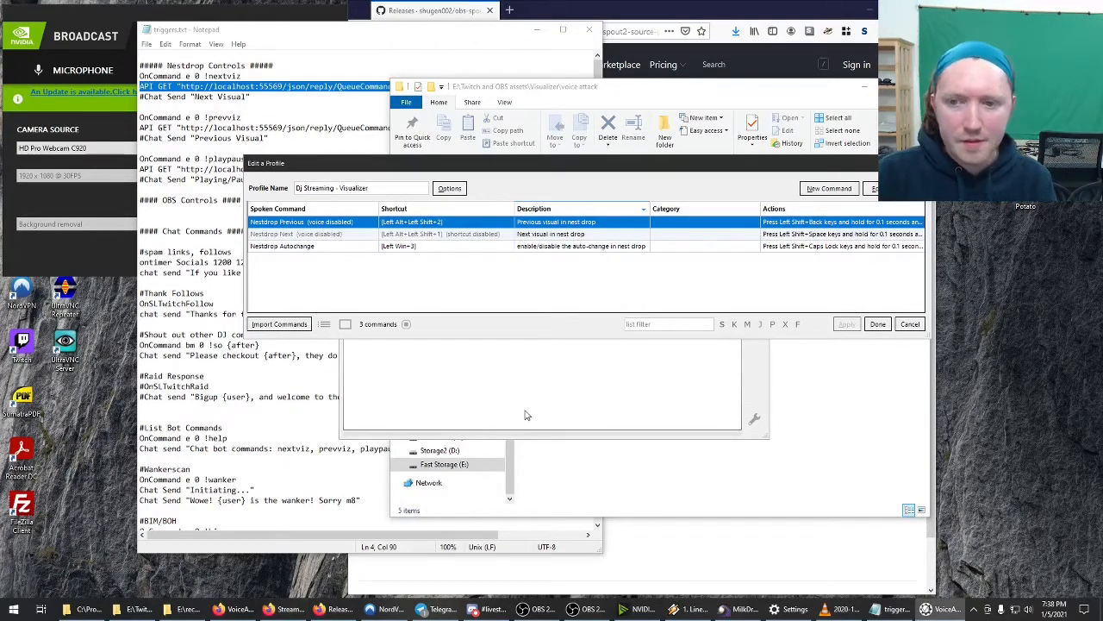
left_click(878, 324)
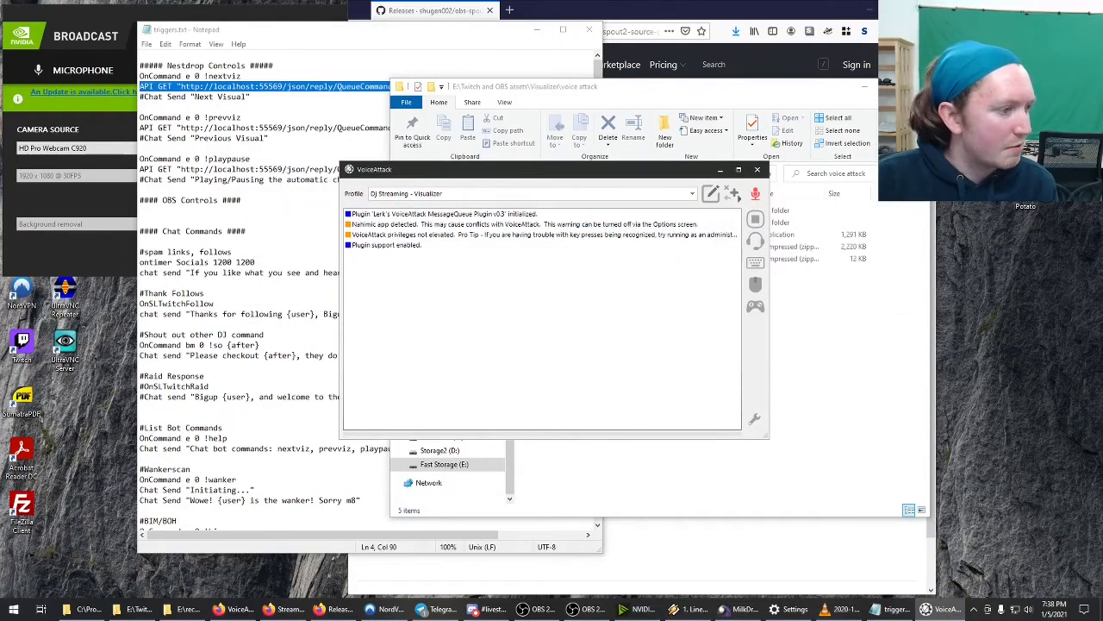
Step: Switch to the browser, go to github.com/faek and open the voice-attack-mq-plugin repository
left_click(590, 5)
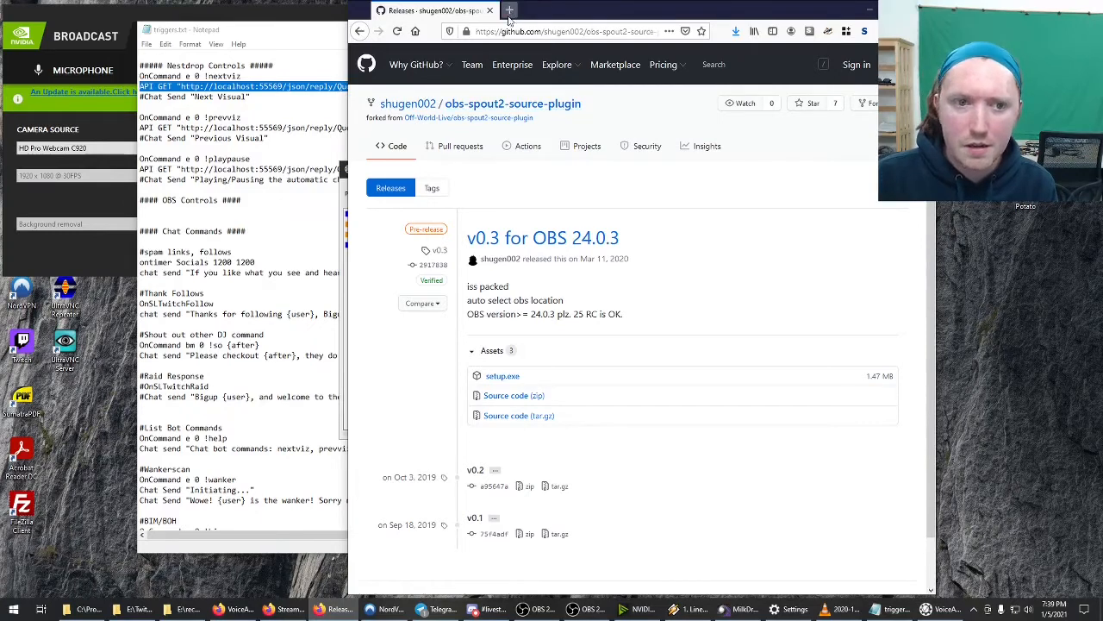
type("f")
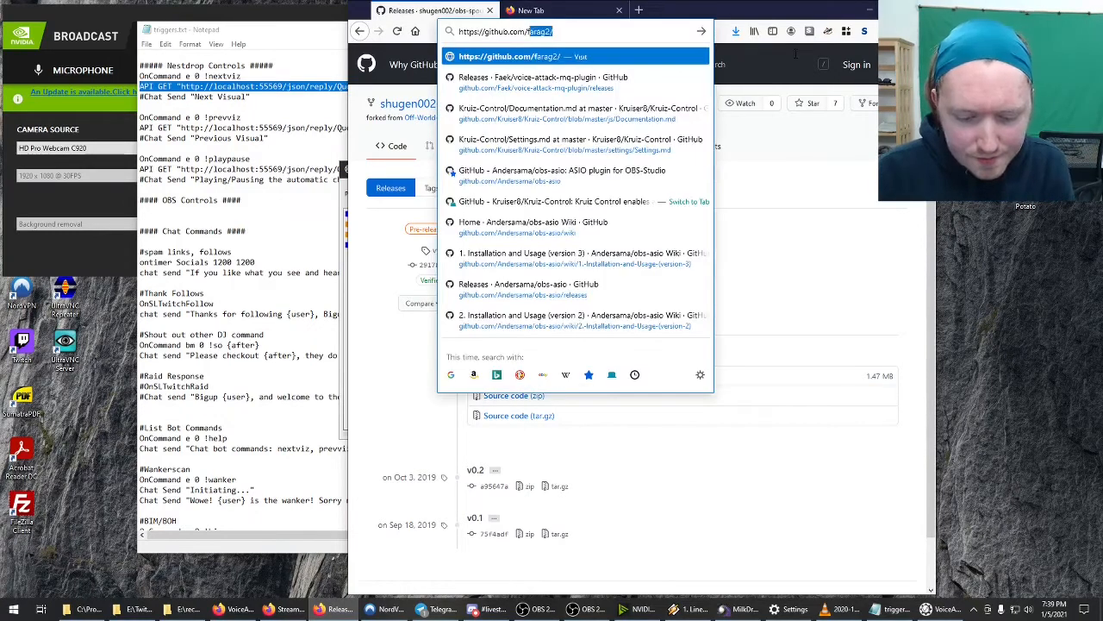
type("aek")
key("Return")
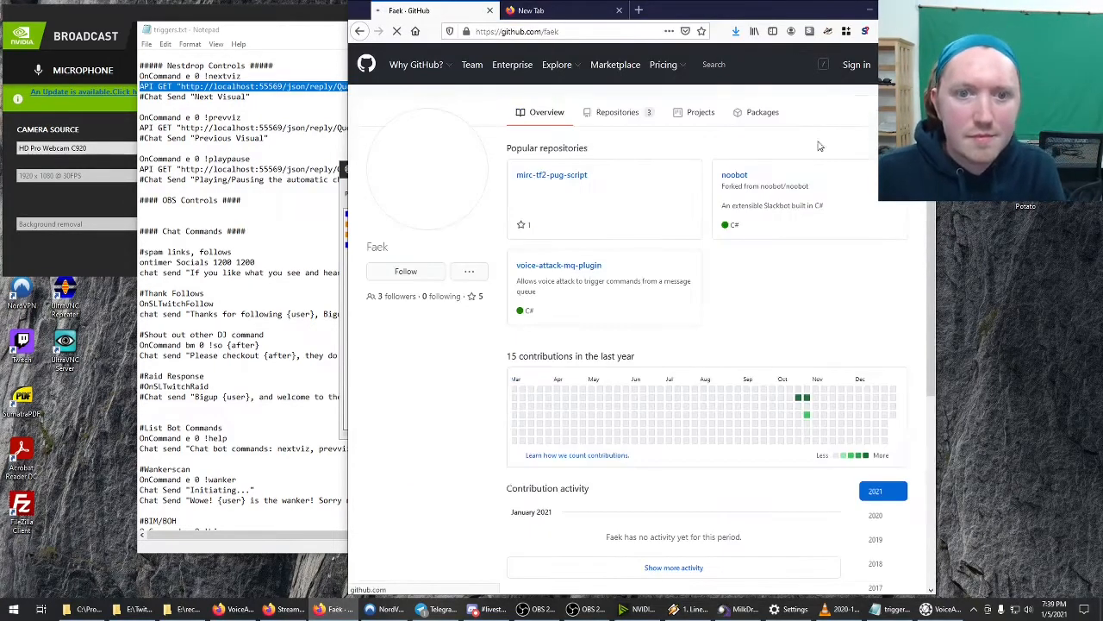
left_click(576, 275)
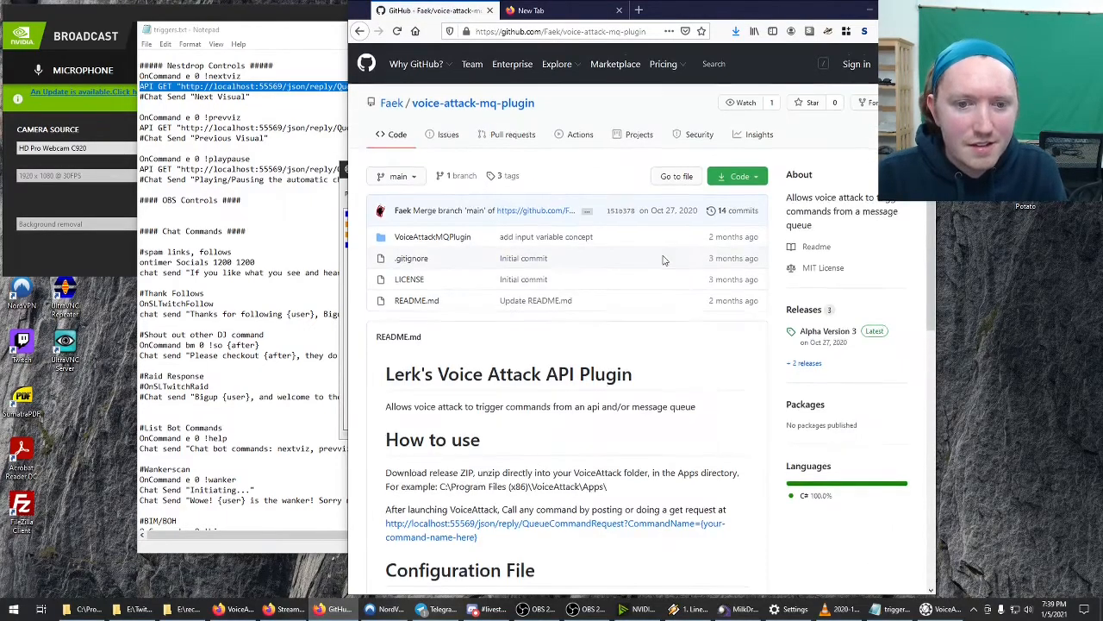
Step: Read the plugin README's usage instructions, configuration file options with the LAN listener example, and Rabbit MQ section
scroll(583, 229, "down", 2)
scroll(534, 309, "down", 1)
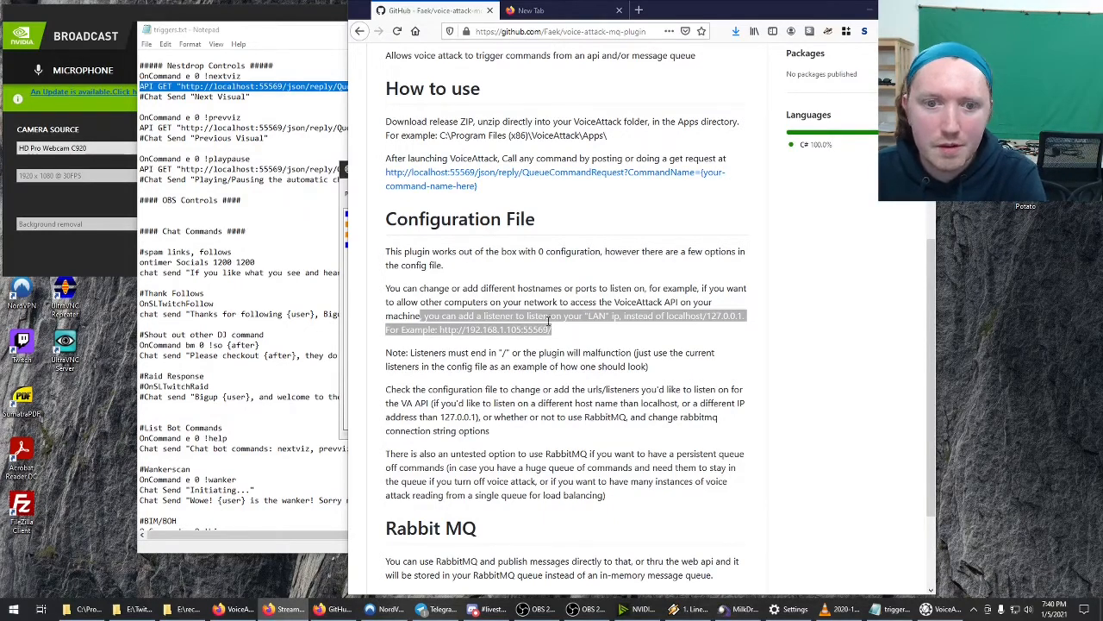
scroll(549, 321, "down", 1)
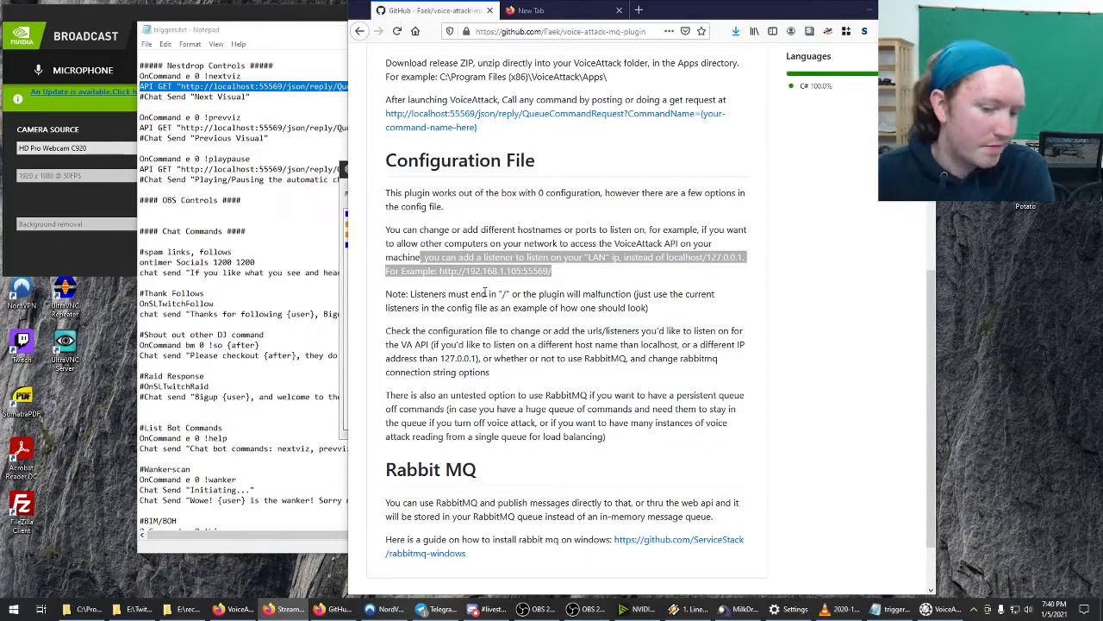
scroll(655, 340, "down", 1)
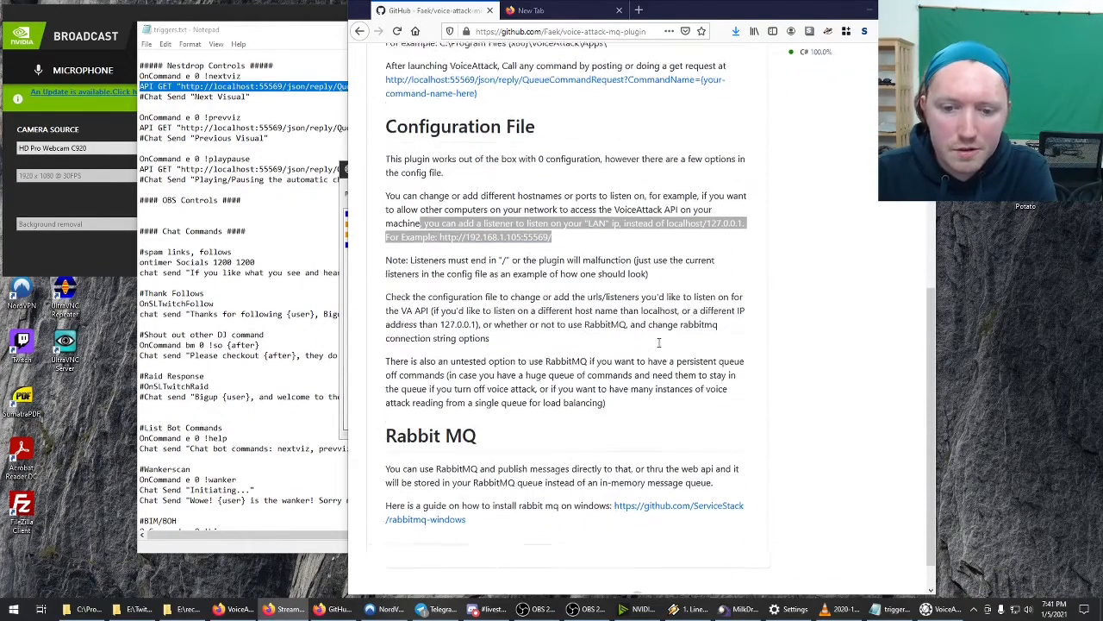
scroll(658, 341, "up", 2)
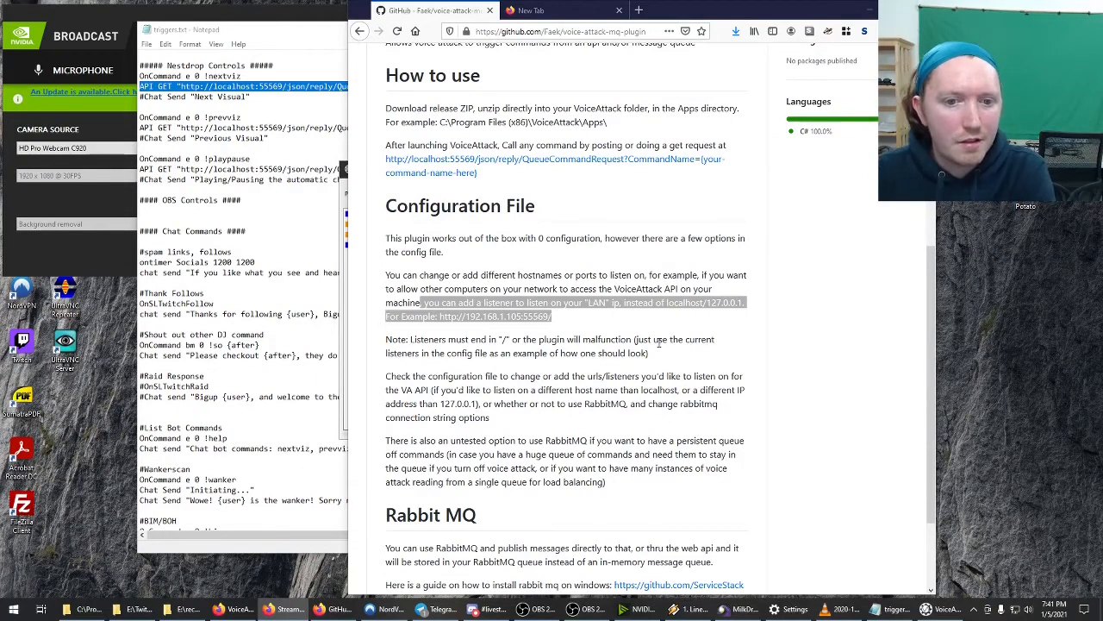
left_click(488, 318)
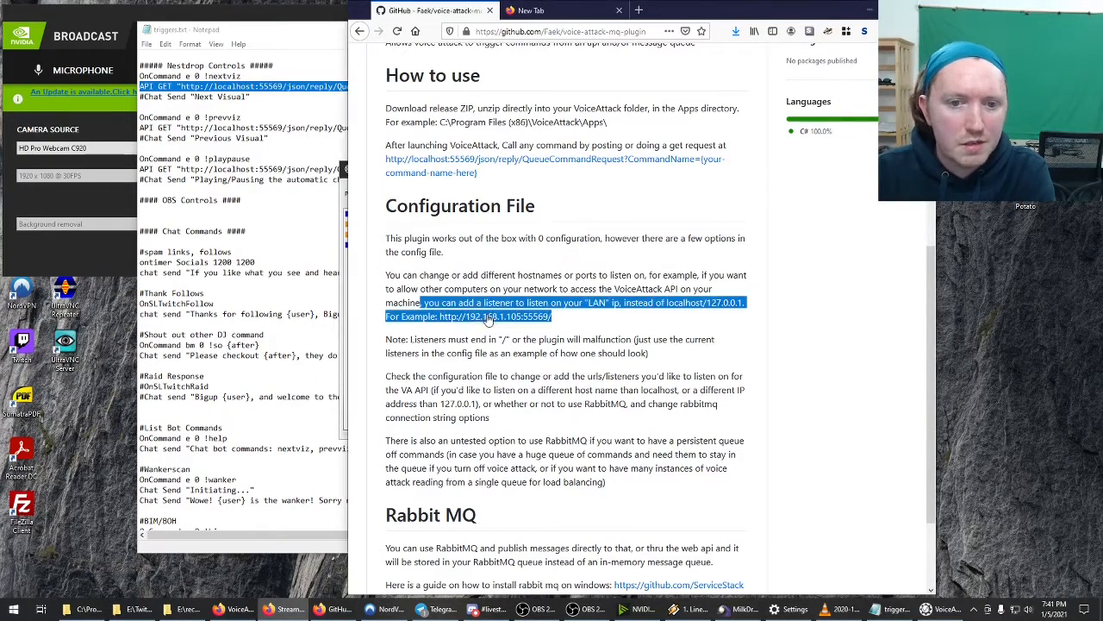
left_click(627, 317)
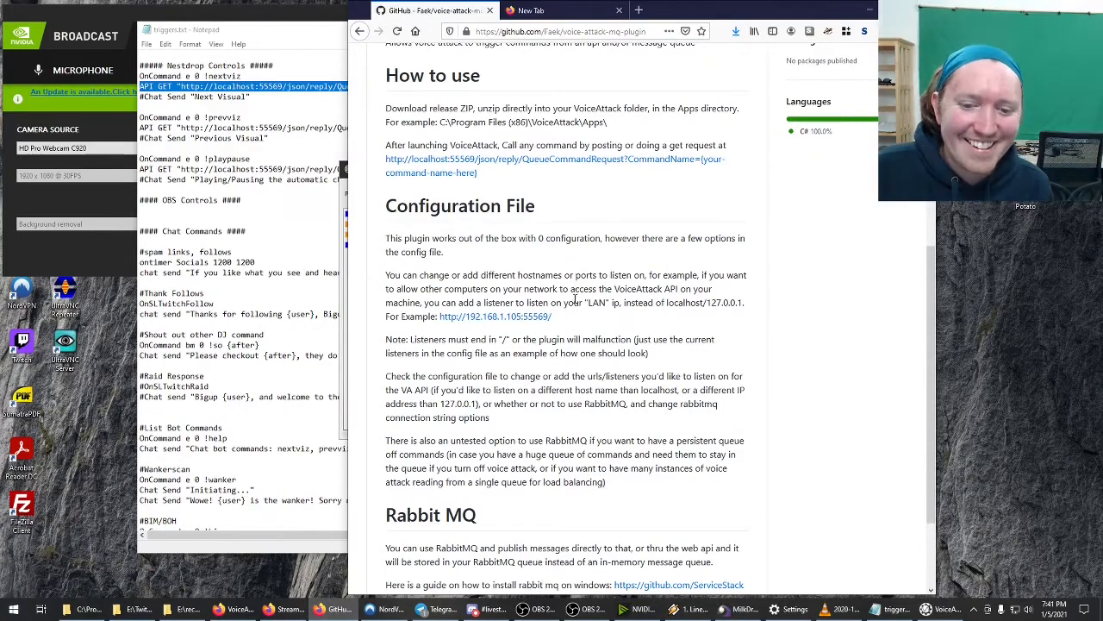
scroll(579, 336, "down", 2)
scroll(637, 373, "up", 5)
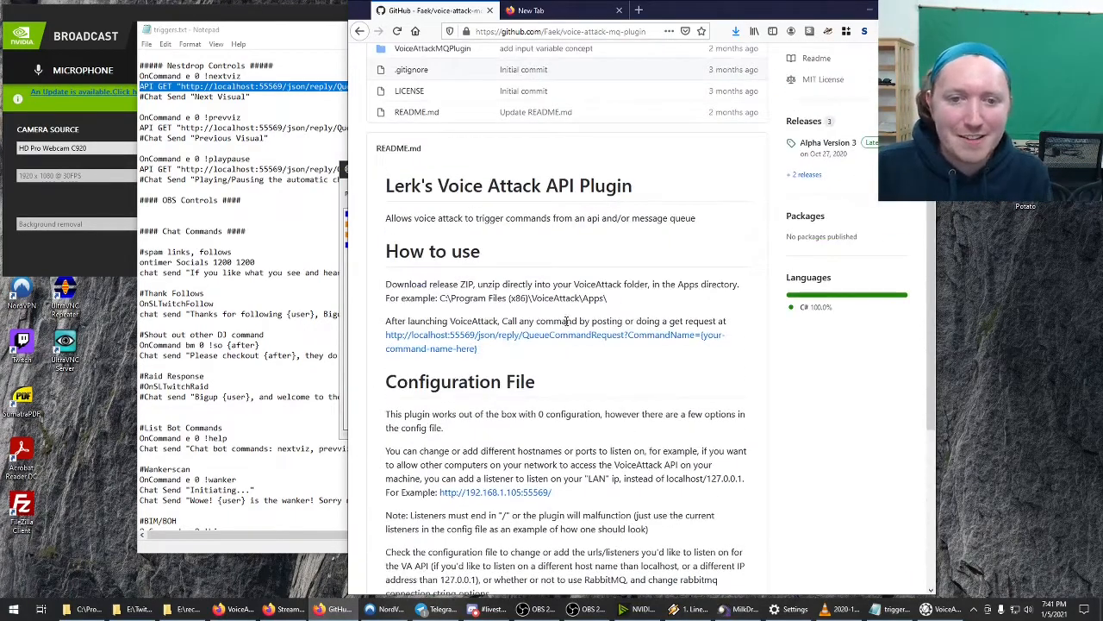
scroll(479, 405, "up", 3)
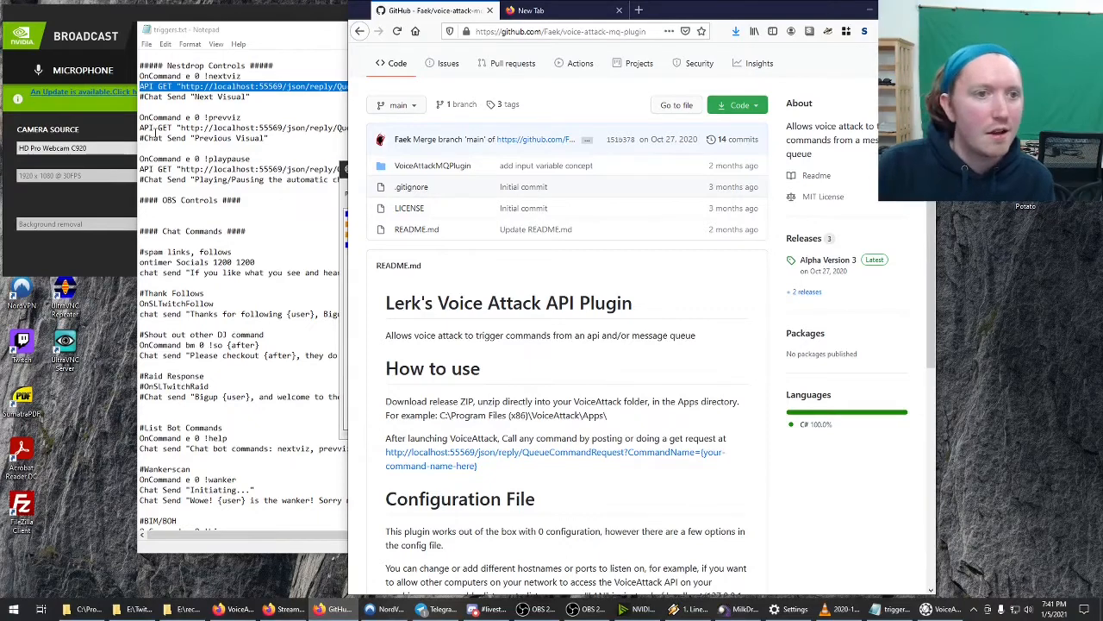
Step: Highlight GET in the !prevviz API line of triggers.txt, and return to the plugin README to review its configuration and Rabbit MQ sections
left_click(151, 129)
double_click(167, 128)
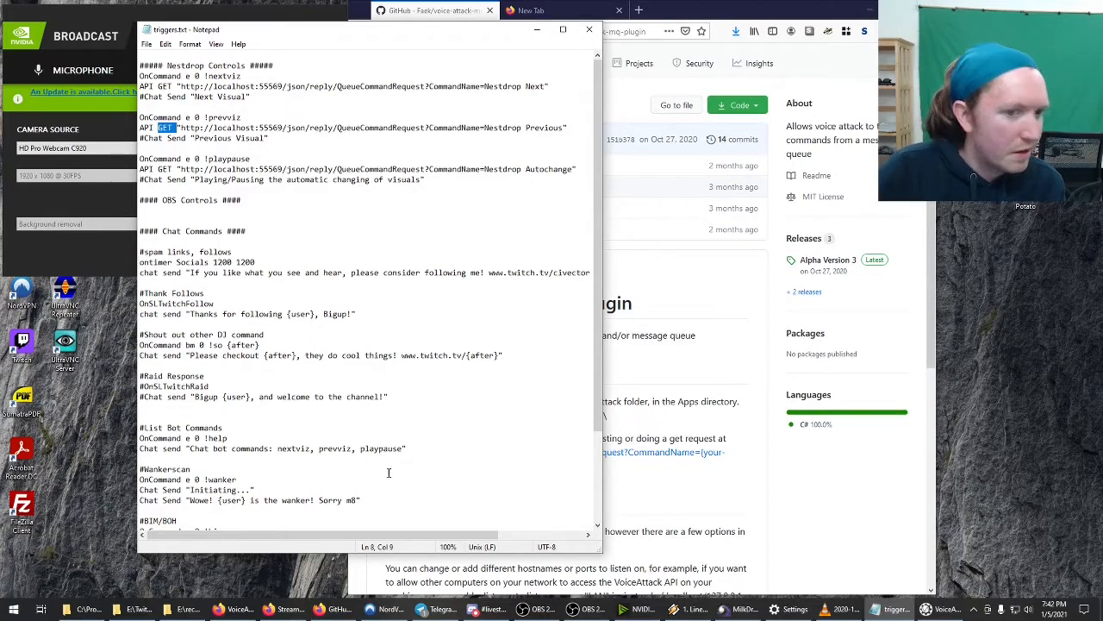
left_click(815, 352)
scroll(501, 316, "down", 2)
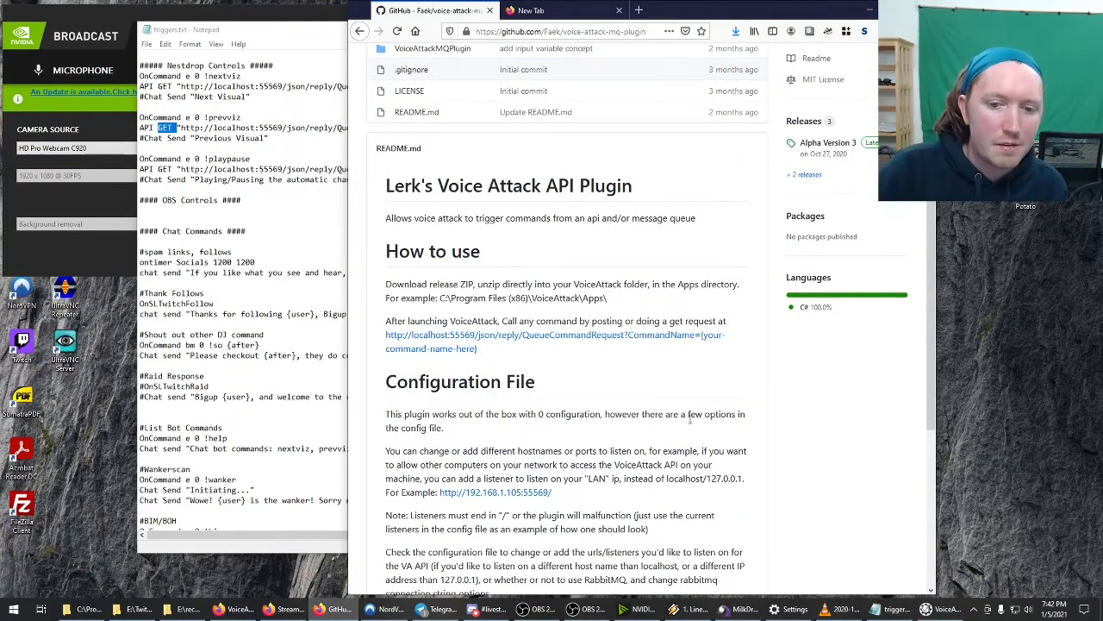
scroll(685, 420, "down", 2)
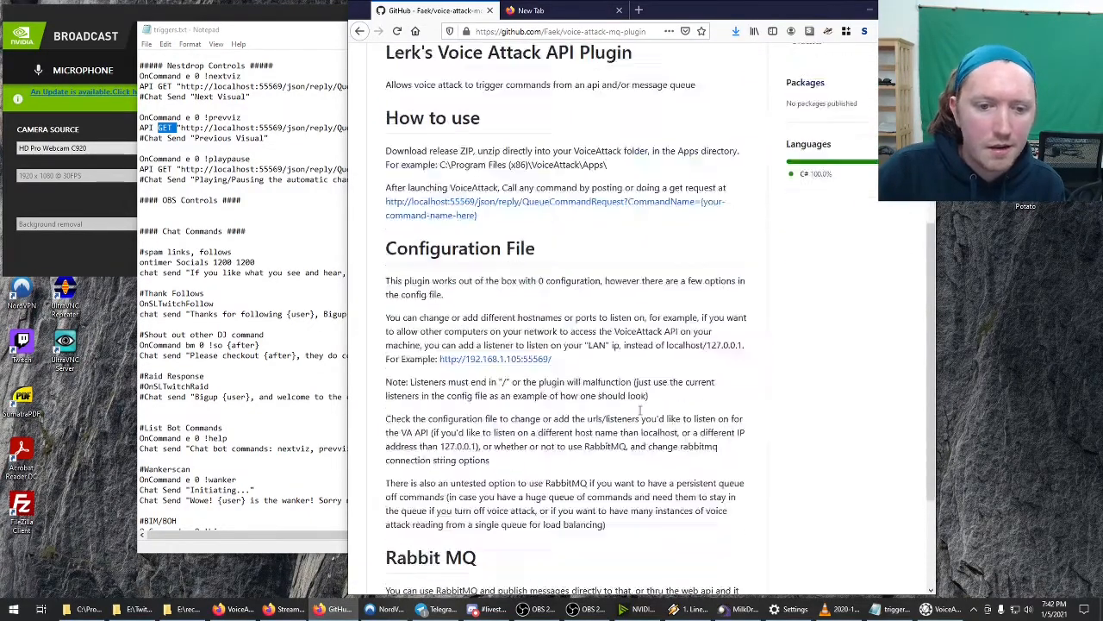
scroll(640, 411, "down", 3)
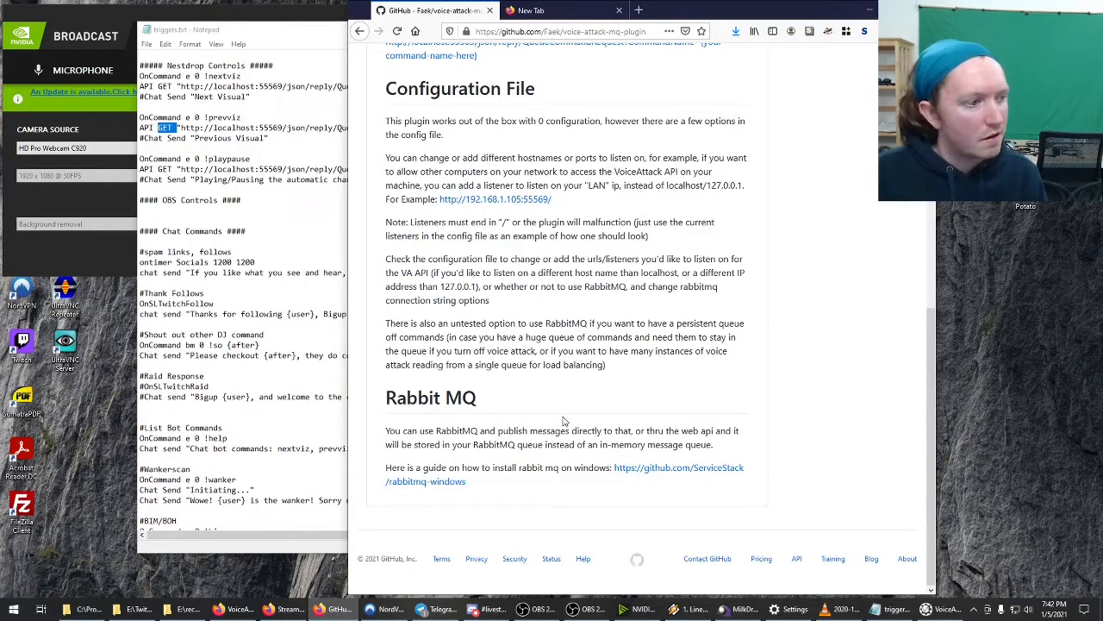
Step: Reread the plugin README from the installation and usage instructions through the configuration file and Rabbit MQ sections
scroll(552, 343, "up", 6)
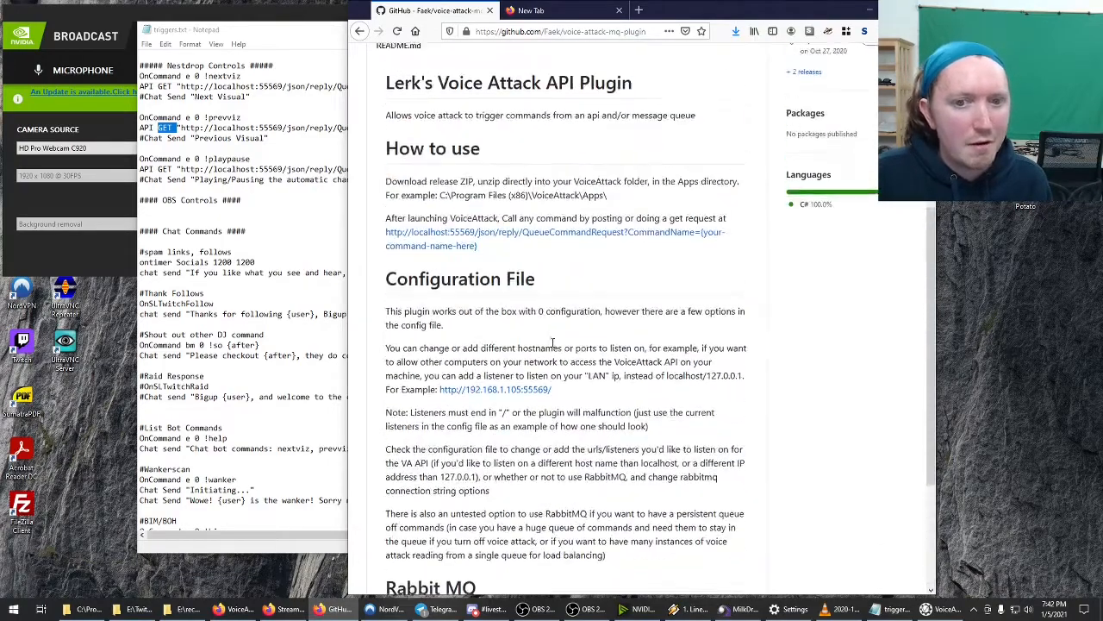
scroll(543, 312, "down", 3)
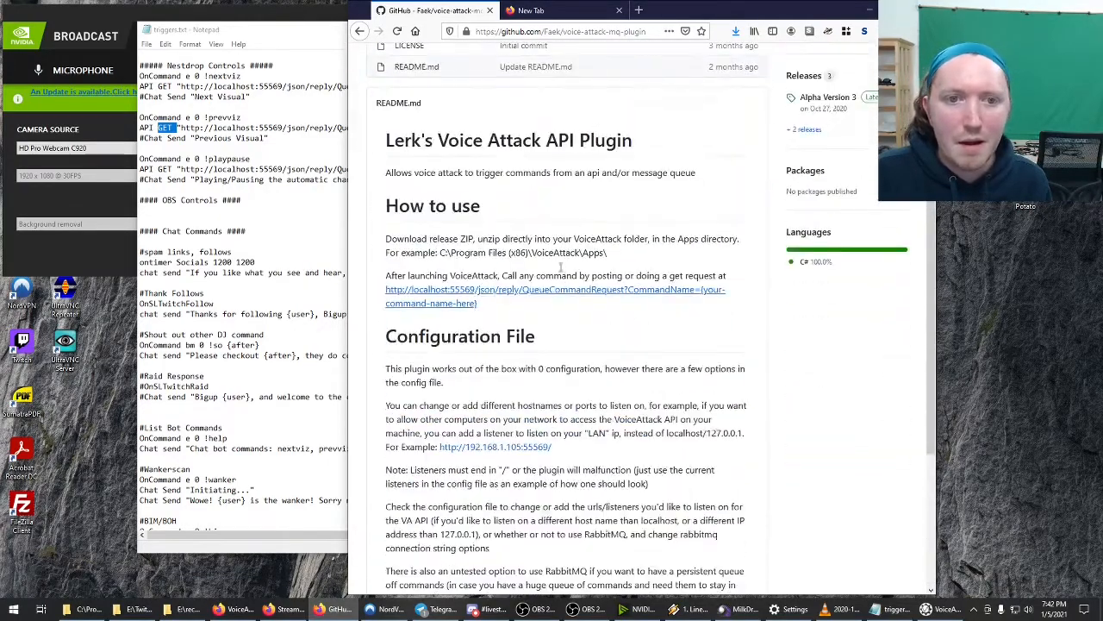
scroll(517, 241, "up", 3)
scroll(511, 227, "down", 3)
scroll(512, 227, "down", 3)
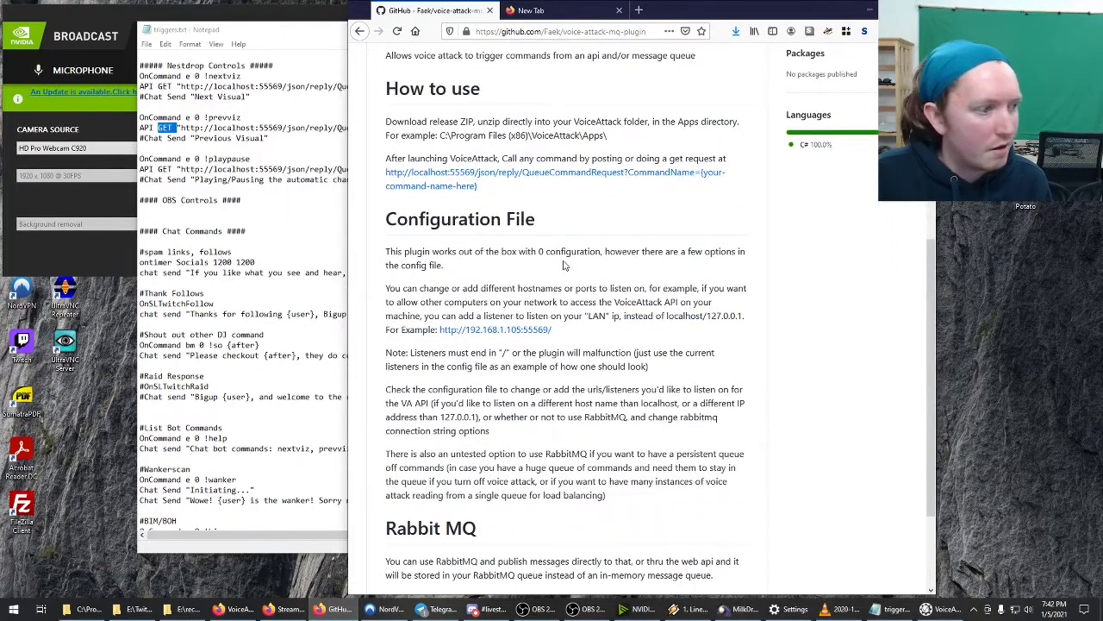
scroll(583, 248, "down", 3)
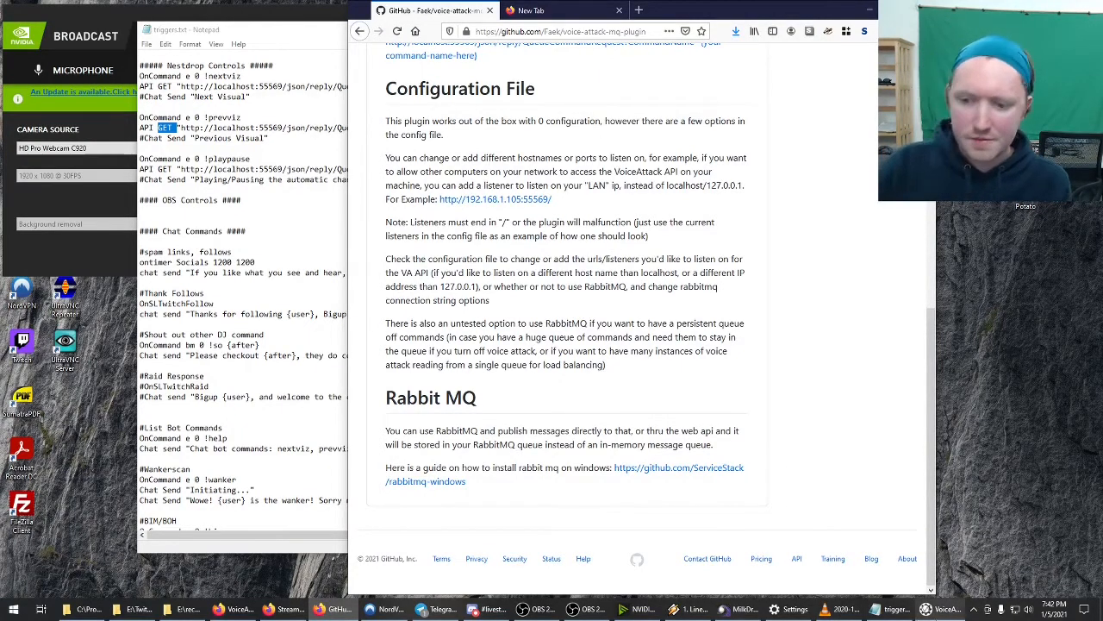
Step: Bring up the VoiceAttack window, and open the plugin repository's releases page to view the Alpha Version 3 assets
left_click(946, 610)
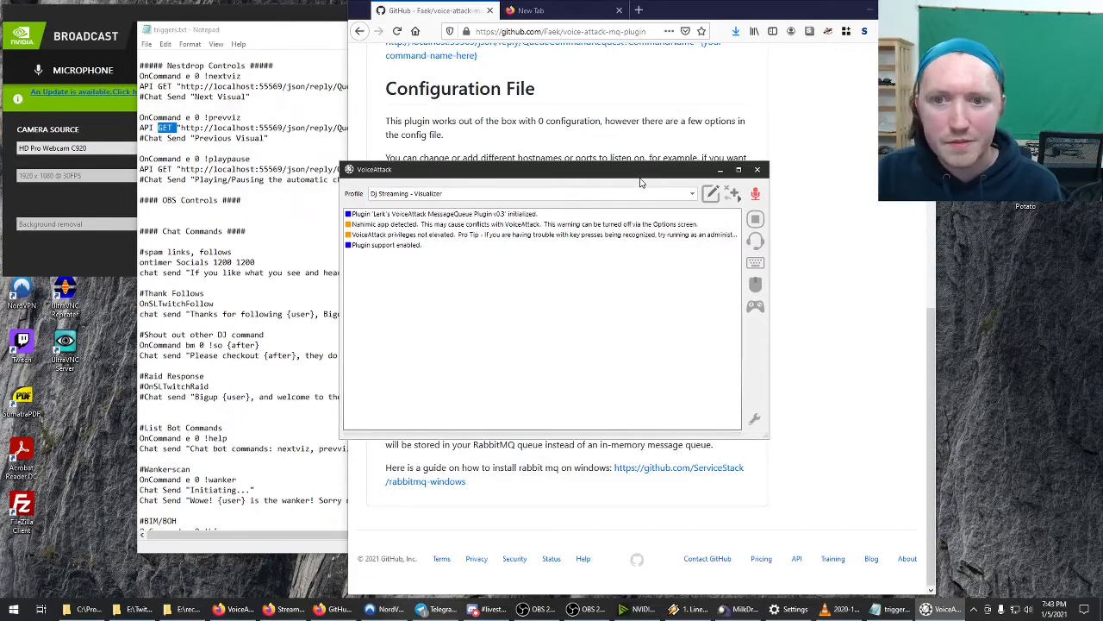
scroll(831, 466, "up", 10)
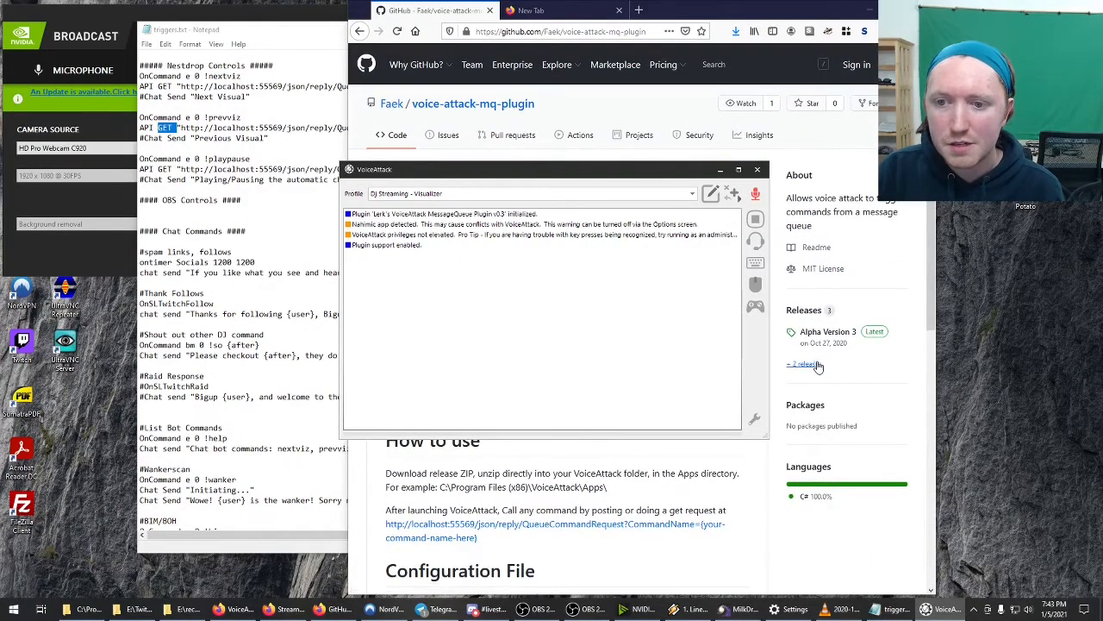
left_click(849, 371)
left_click(804, 364)
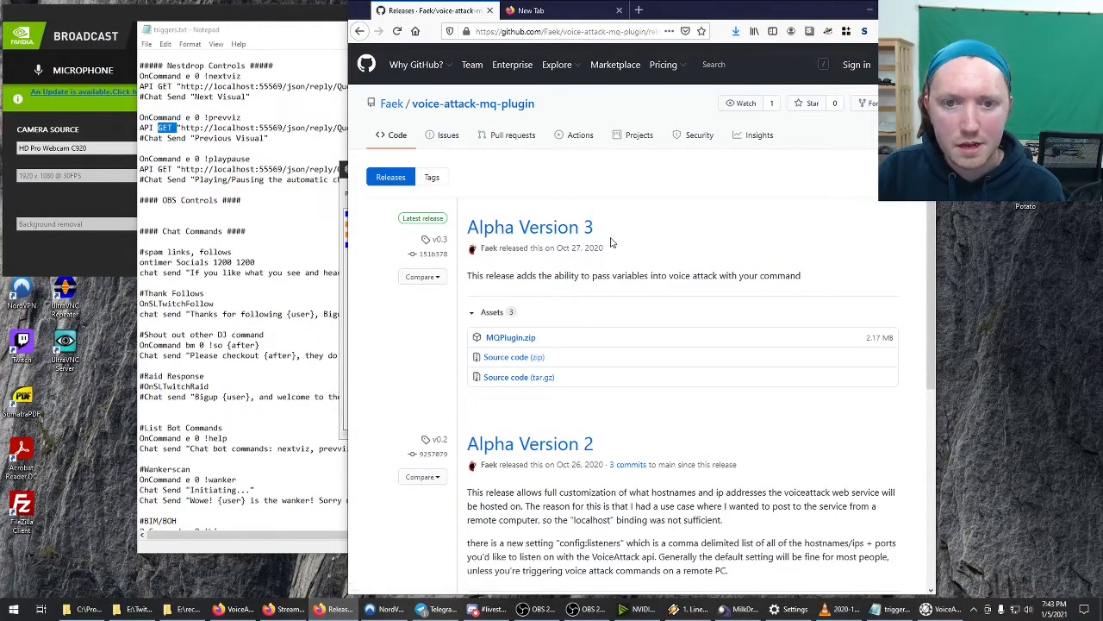
scroll(609, 274, "down", 1)
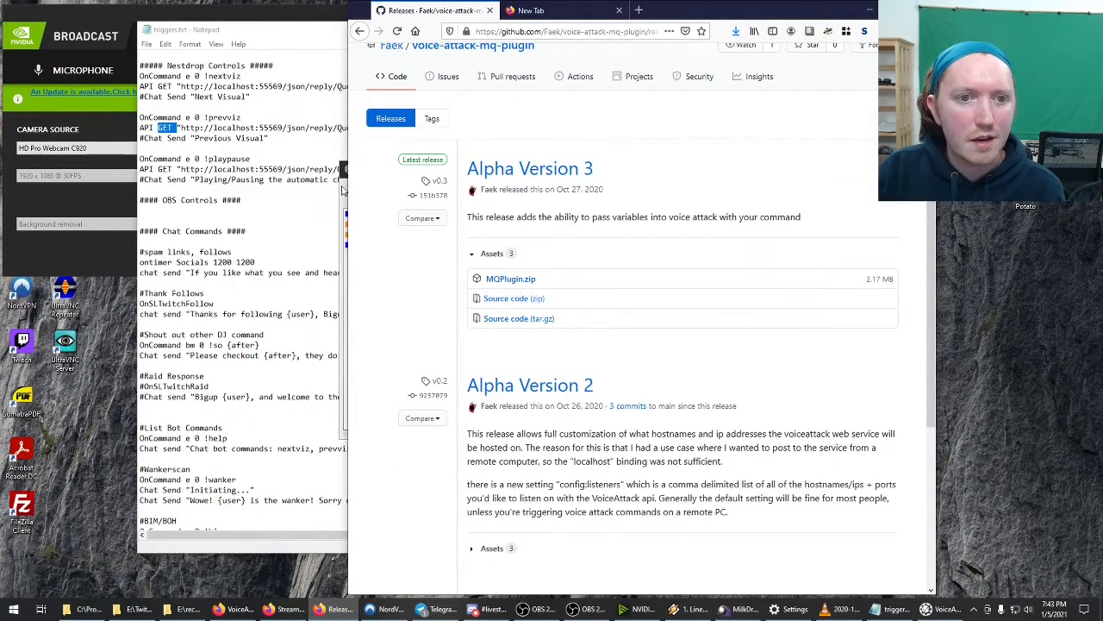
Step: Show the downloaded plugin files in the voice attack folder in File Explorer, and go up to the Visualizer folder
left_click(188, 610)
left_click(188, 610)
left_click(138, 610)
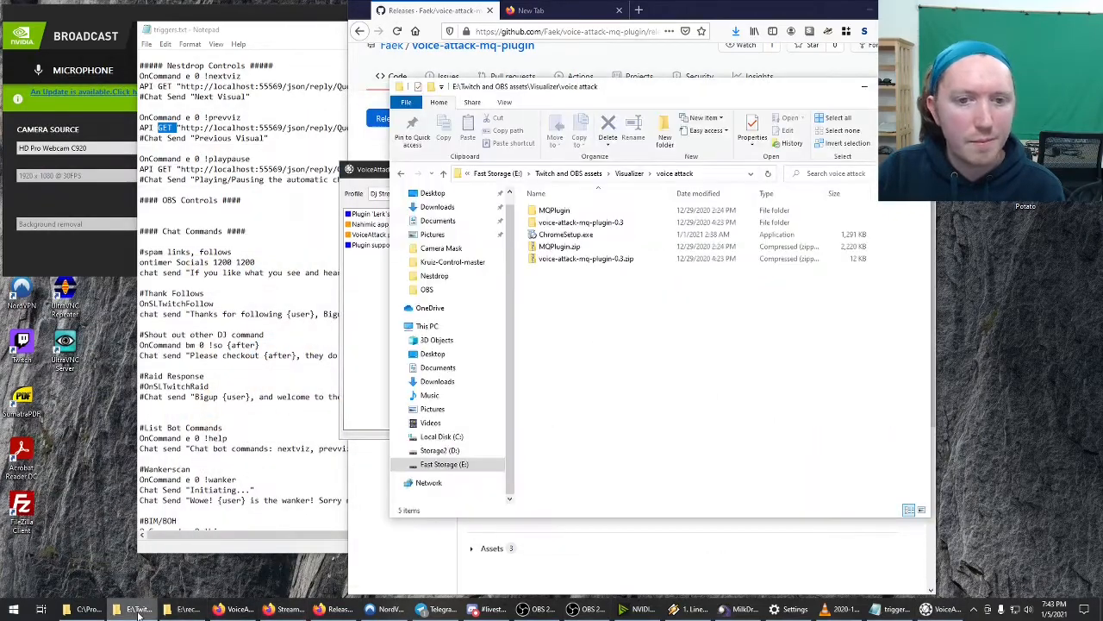
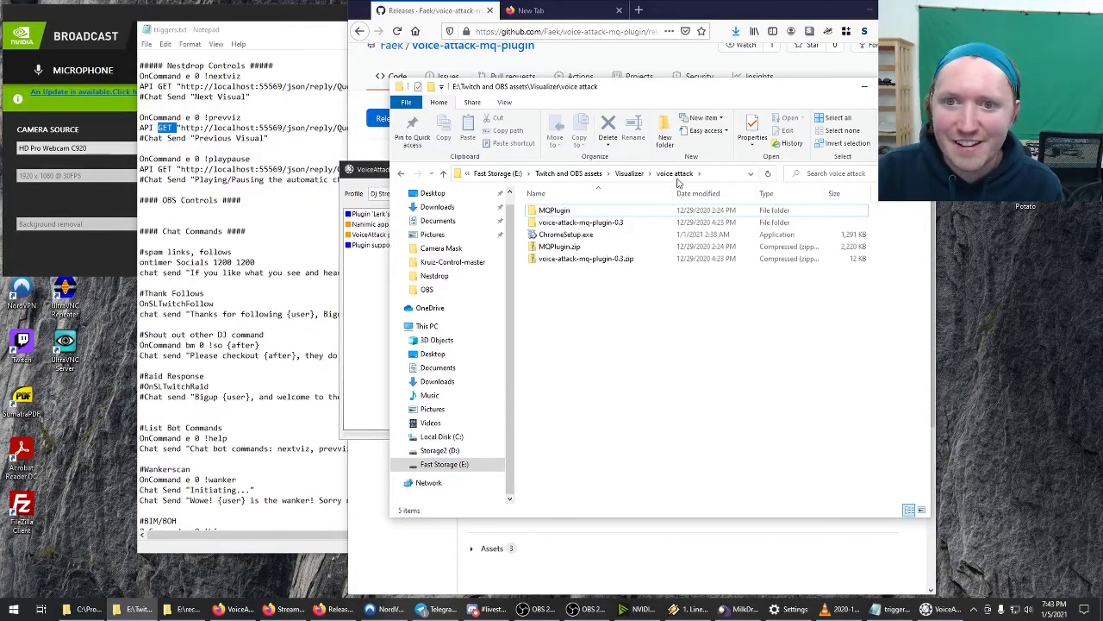
left_click(631, 173)
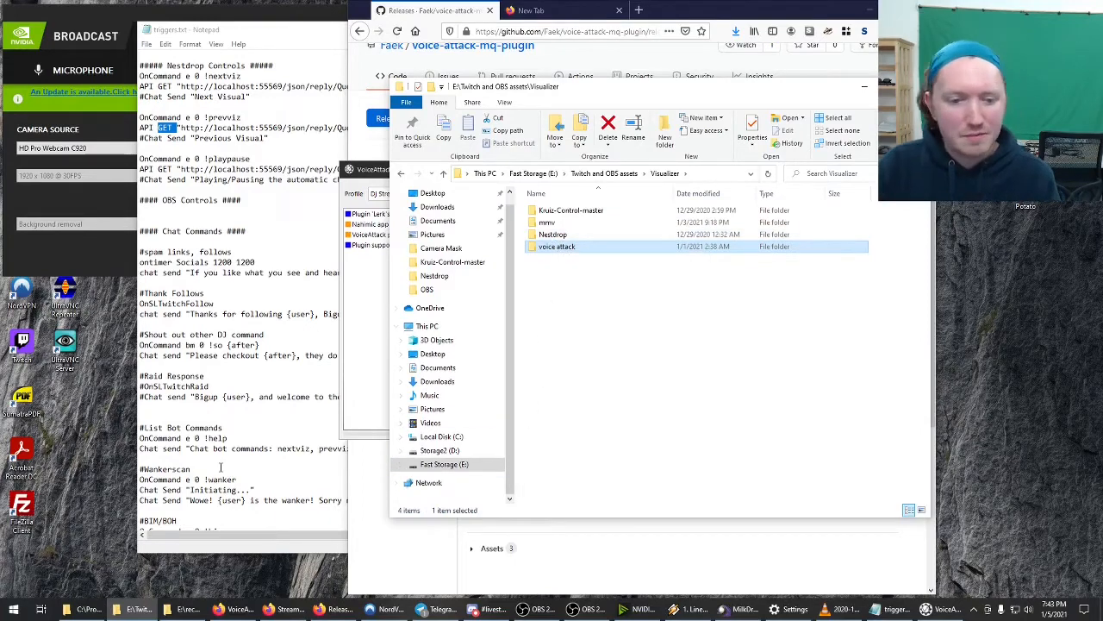
Step: Open a new File Explorer window at C:\Program Files (x86)\VoiceAttack\Apps and locate the installed MQPlugin folder
left_click(177, 610)
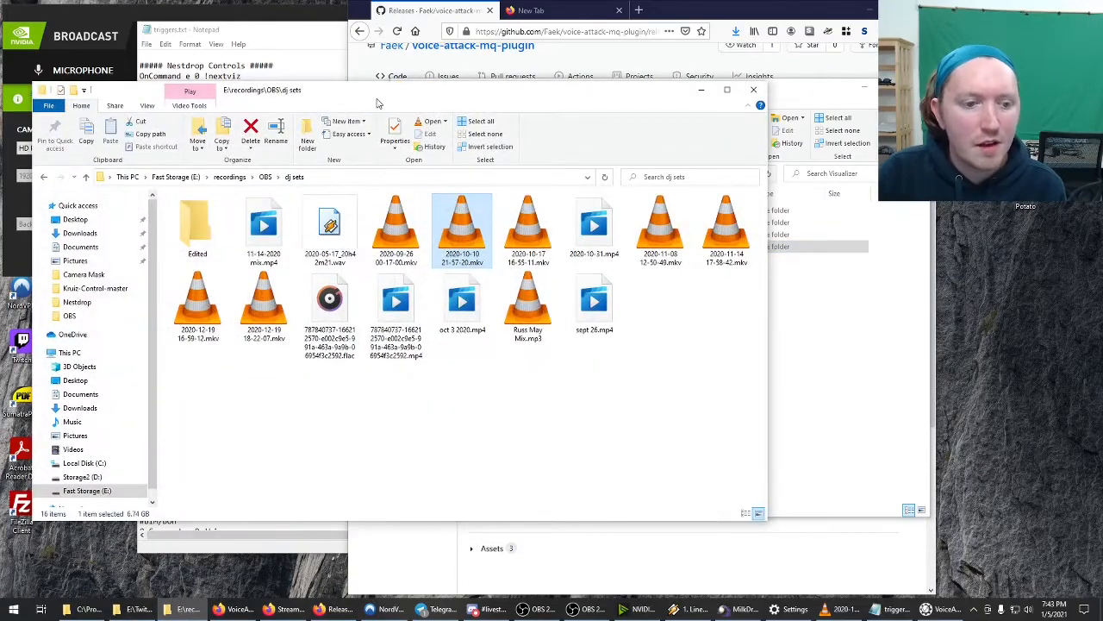
left_click(701, 90)
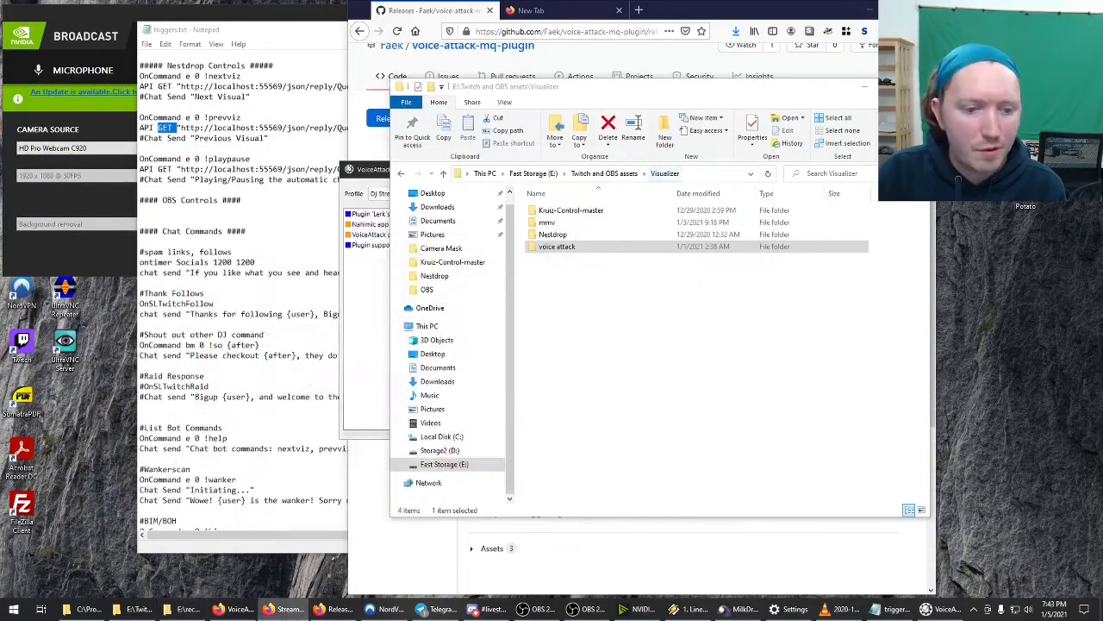
right_click(185, 609)
left_click(169, 551)
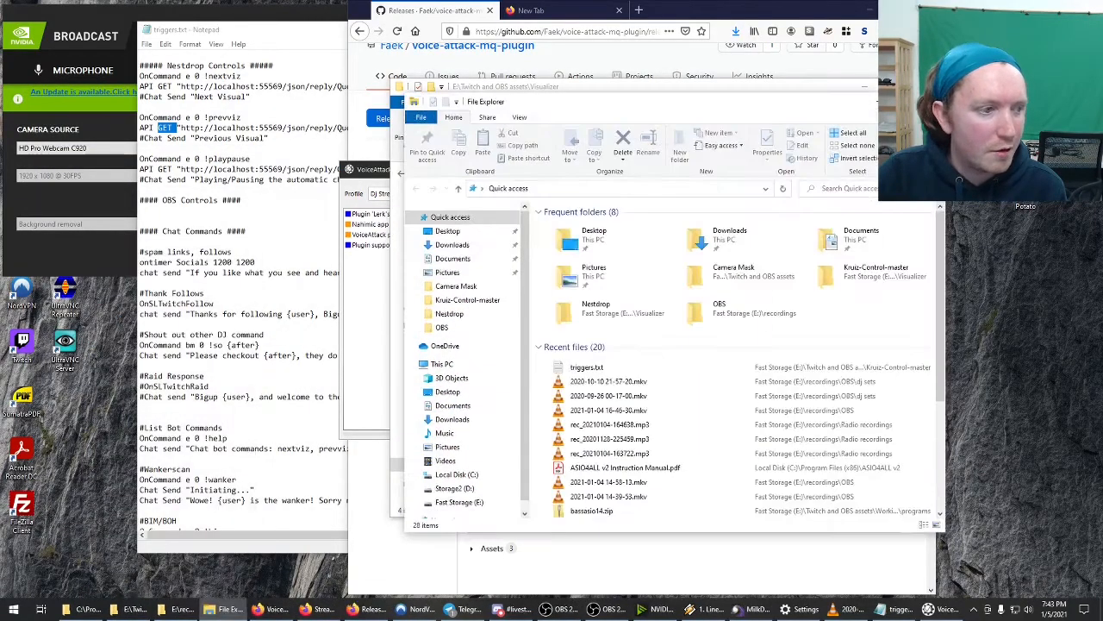
left_click_drag(543, 104, 0, 284)
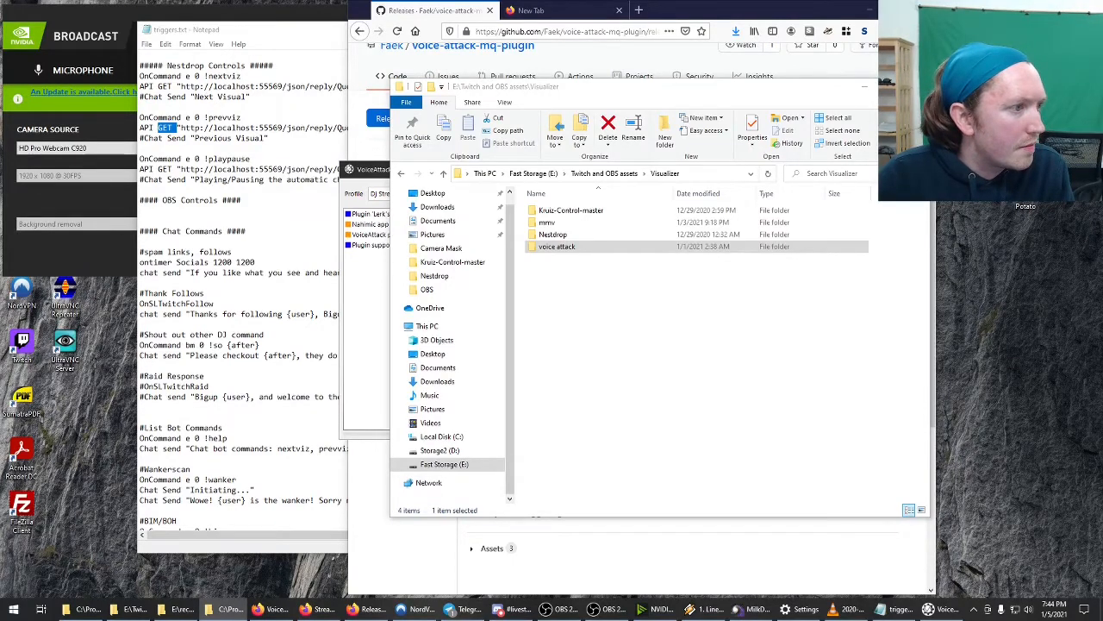
left_click_drag(0, 188, 522, 35)
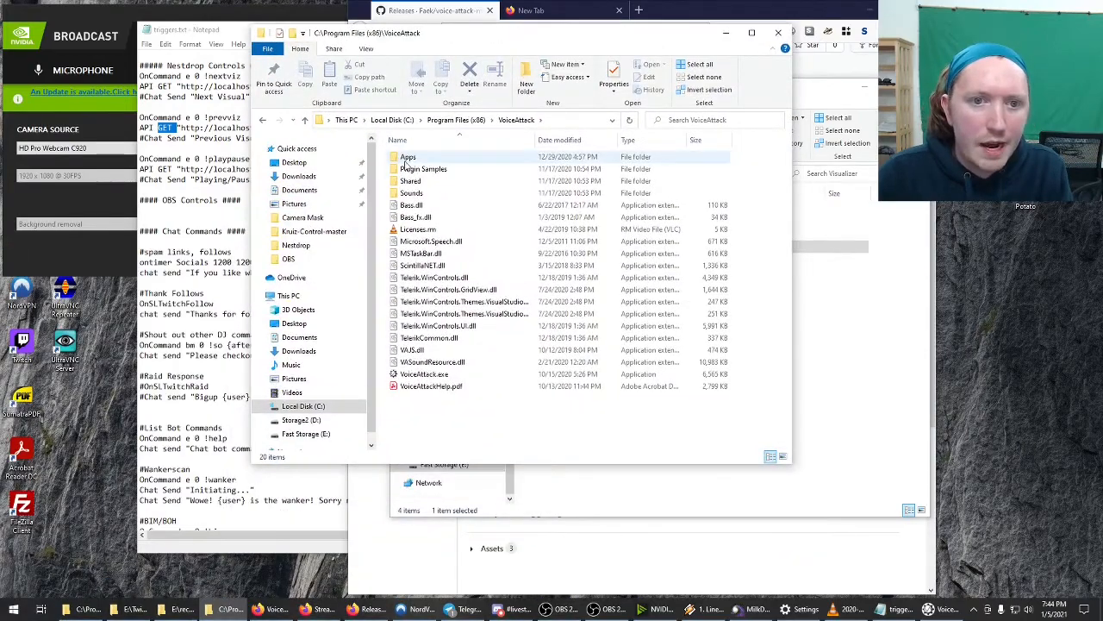
double_click(415, 160)
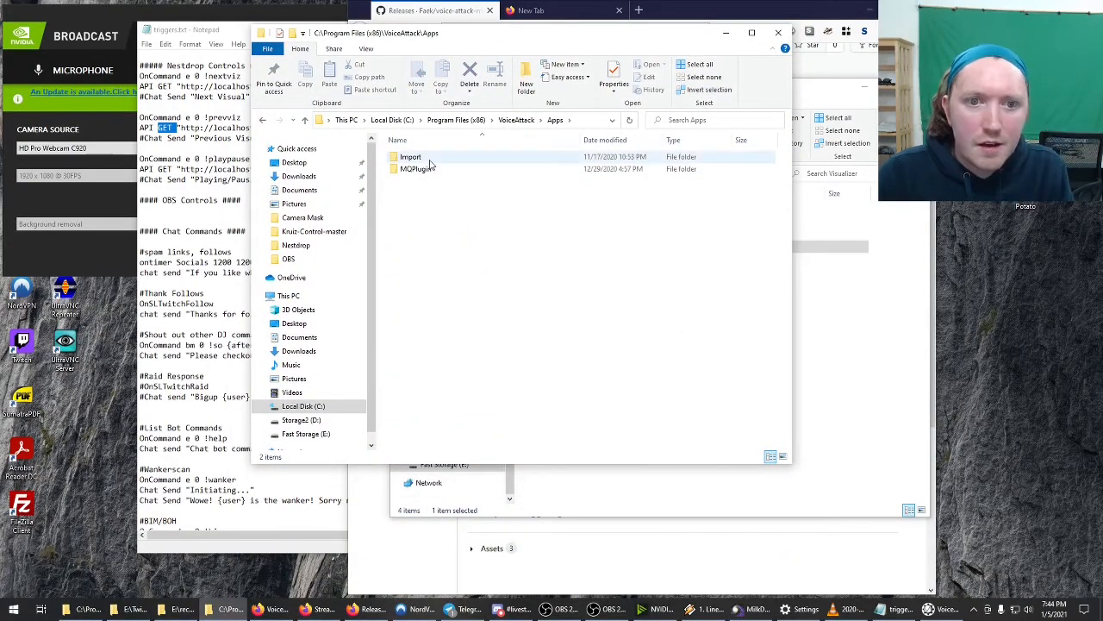
left_click(414, 170)
left_click(447, 272)
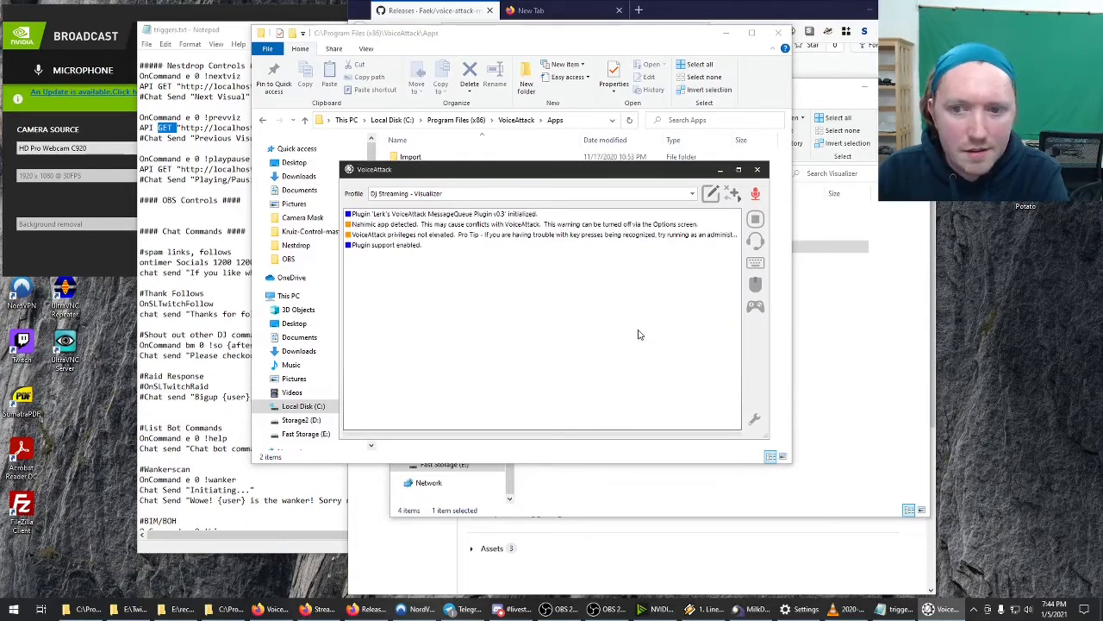
Step: Review the Dj Streaming - Visualizer profile's commands and VoiceAttack's general options without changes, and highlight the plugin's log entry
left_click(713, 197)
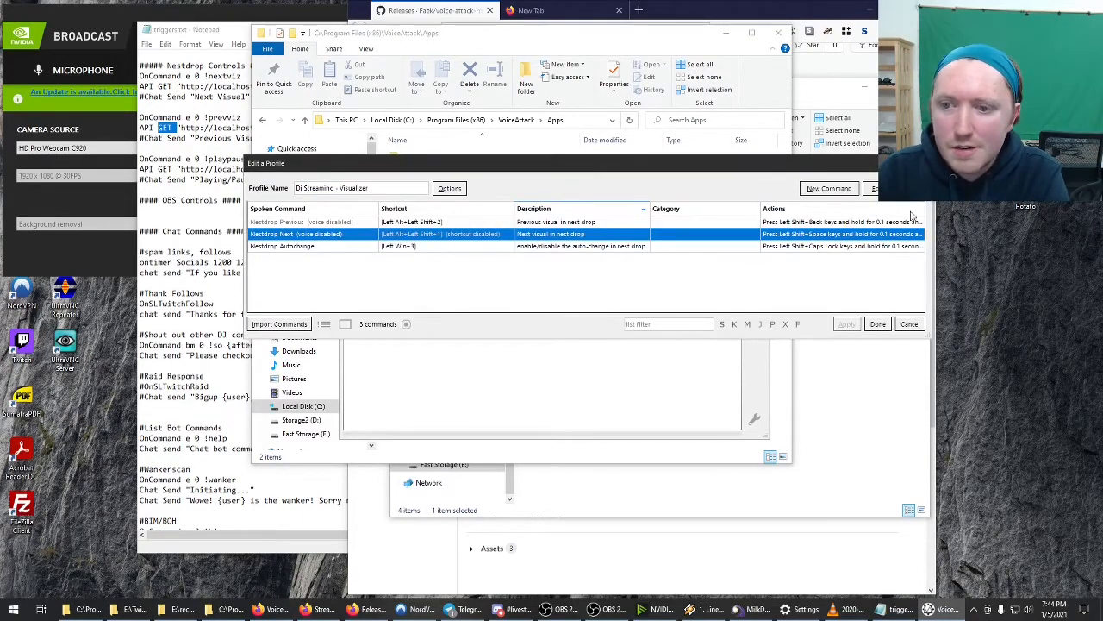
left_click(911, 324)
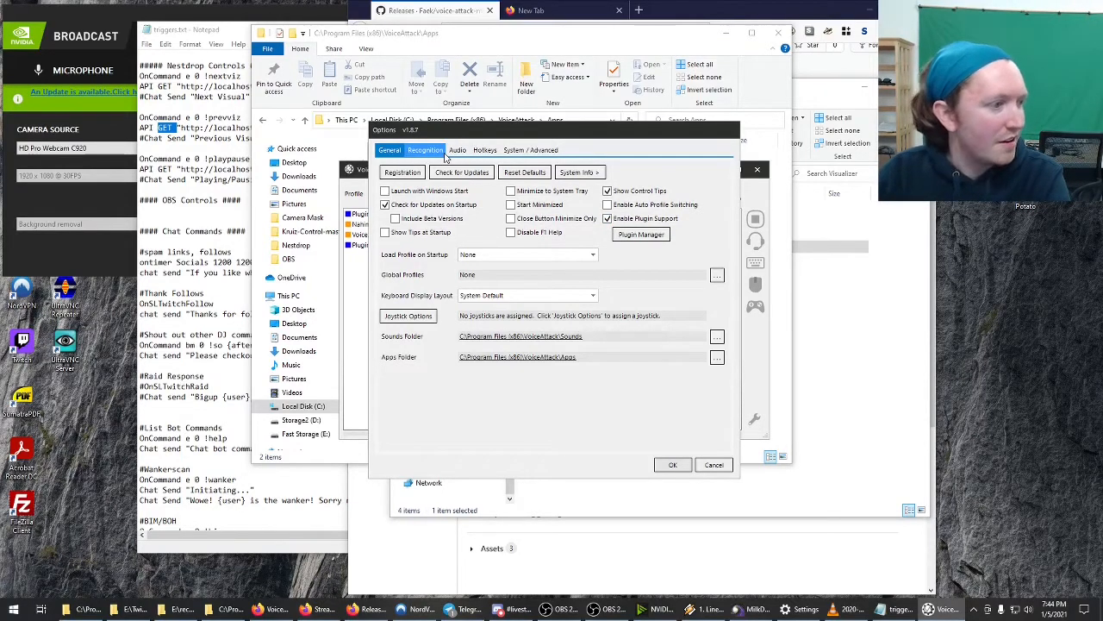
left_click(714, 465)
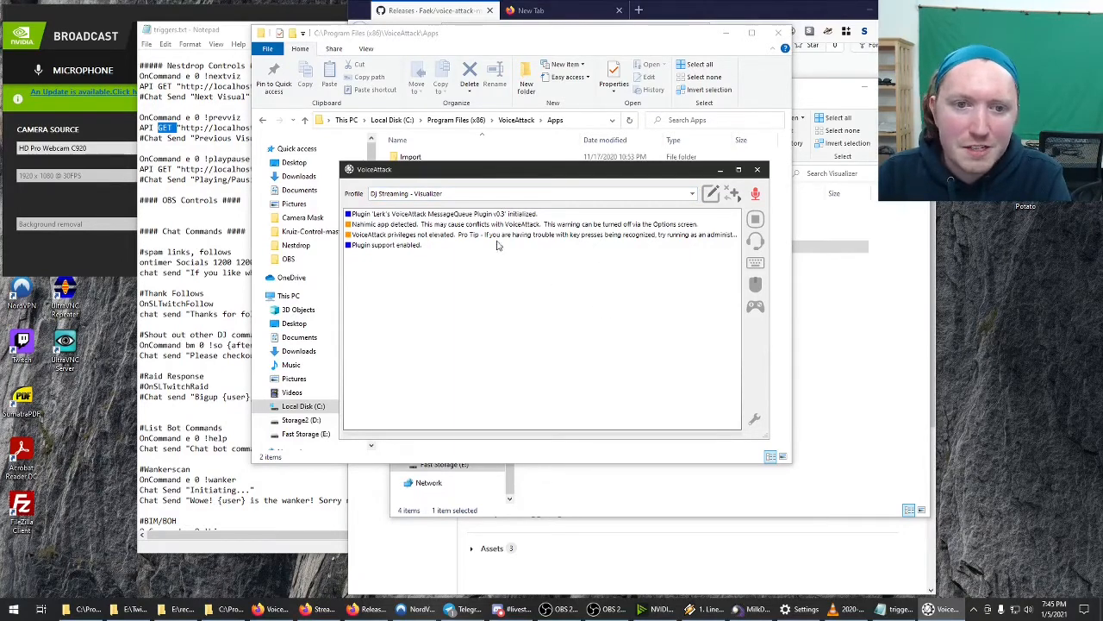
left_click(396, 214)
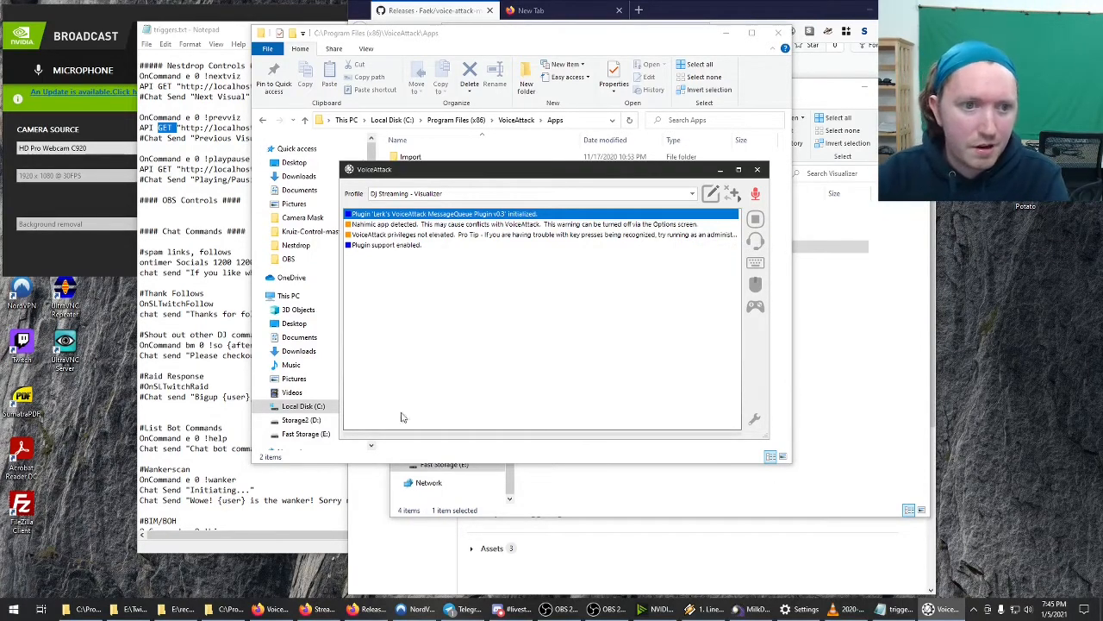
Step: Highlight the parts of the !nextviz API URL in triggers.txt in turn: localhost address, request path, CommandName parameter and Nestdrop Next
left_click(236, 32)
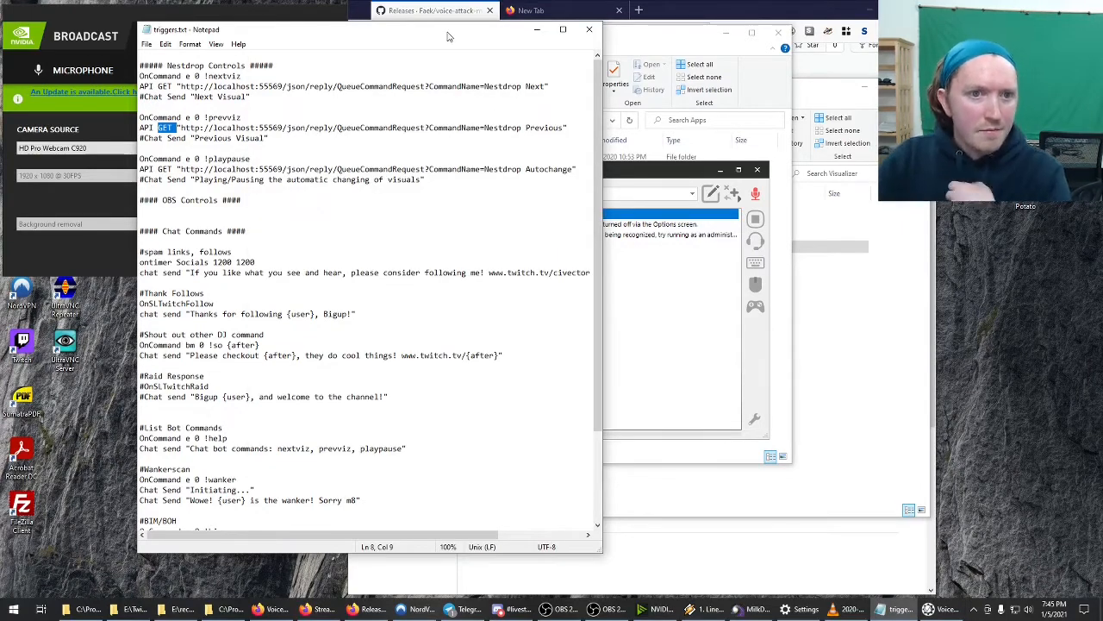
left_click_drag(181, 87, 337, 91)
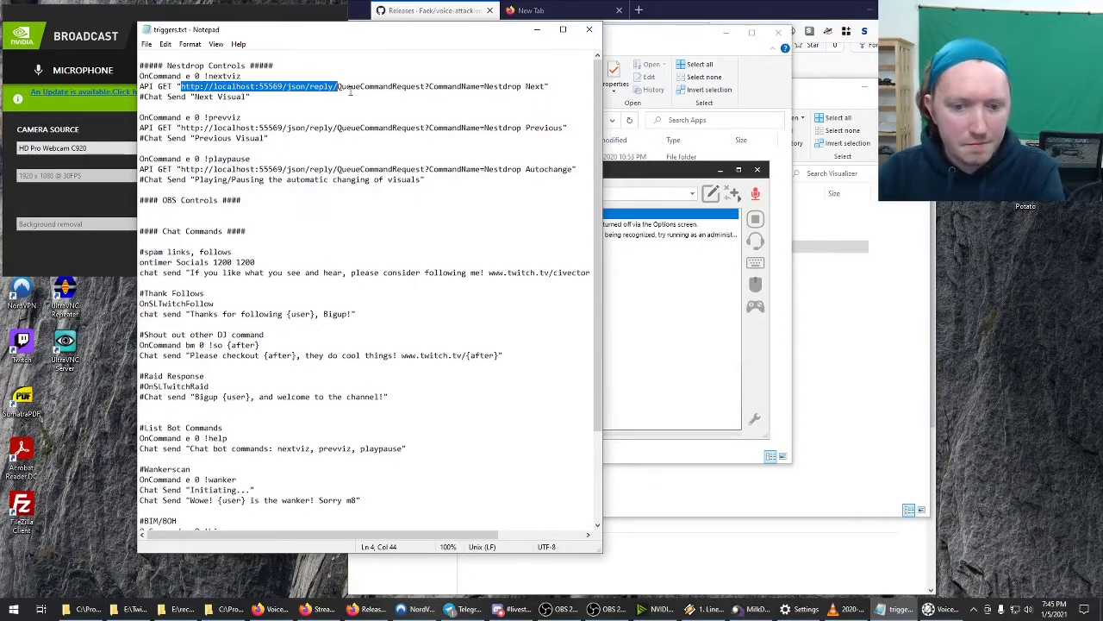
left_click(225, 87)
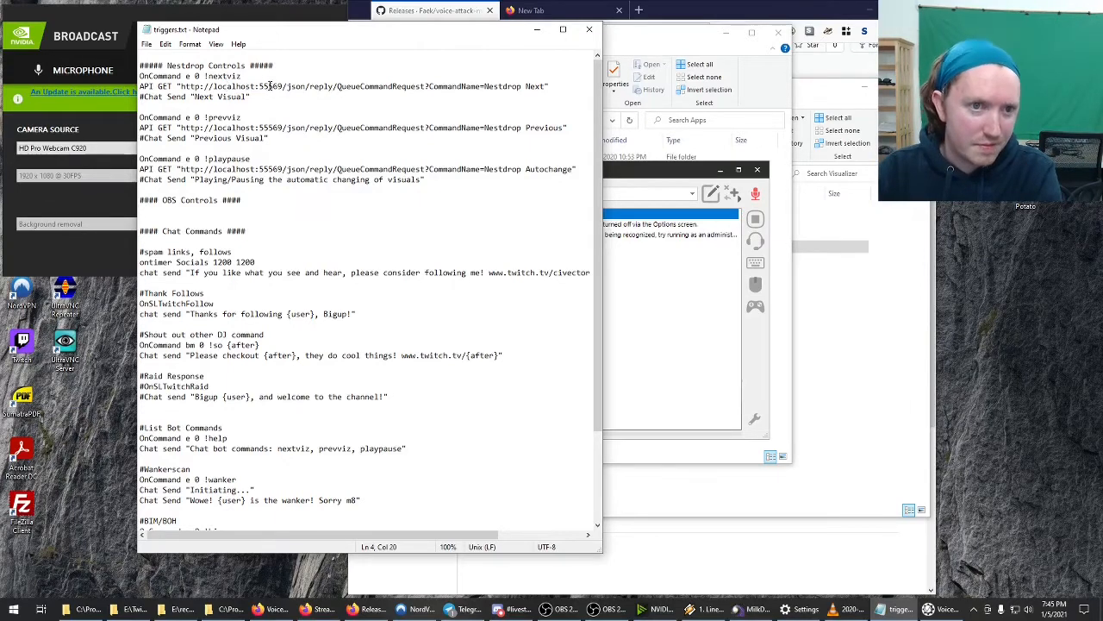
left_click_drag(288, 87, 485, 87)
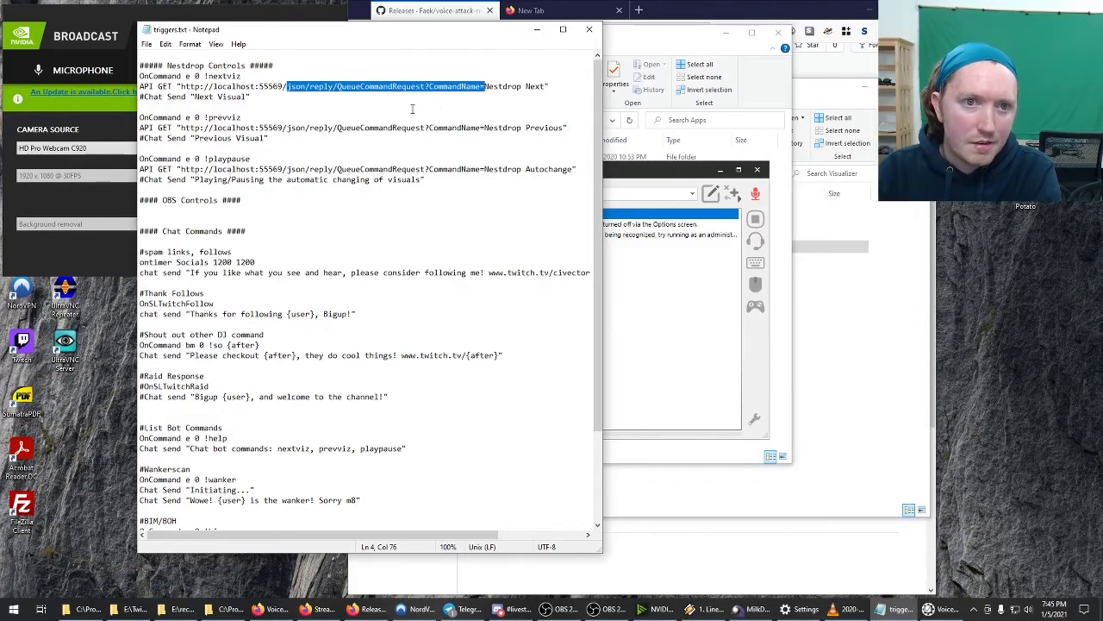
left_click_drag(337, 87, 490, 87)
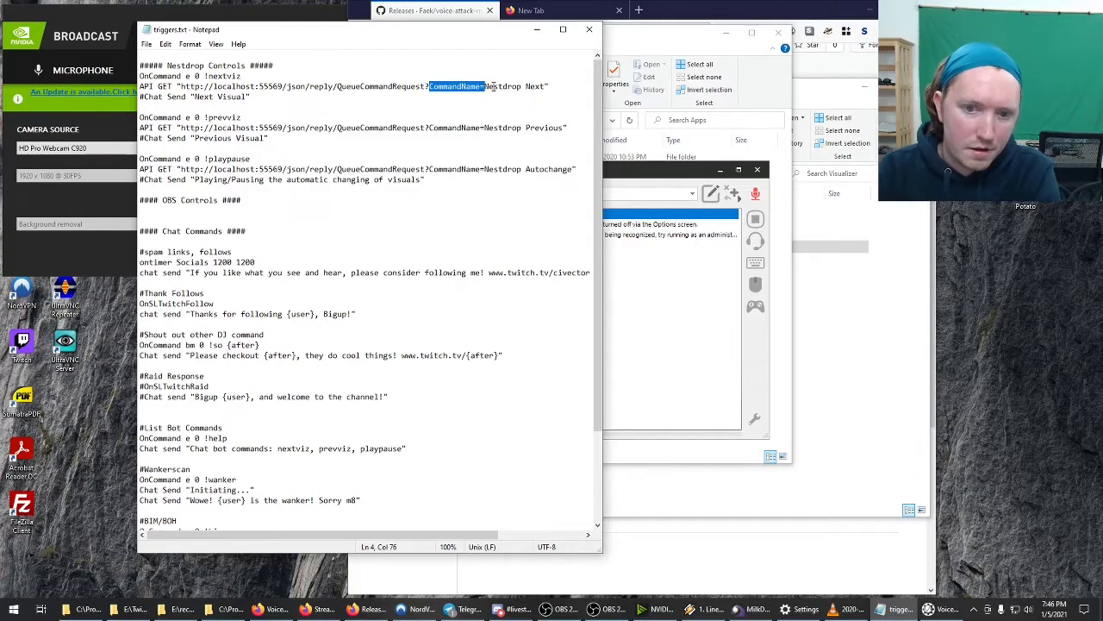
left_click(503, 87)
left_click_drag(430, 87, 542, 87)
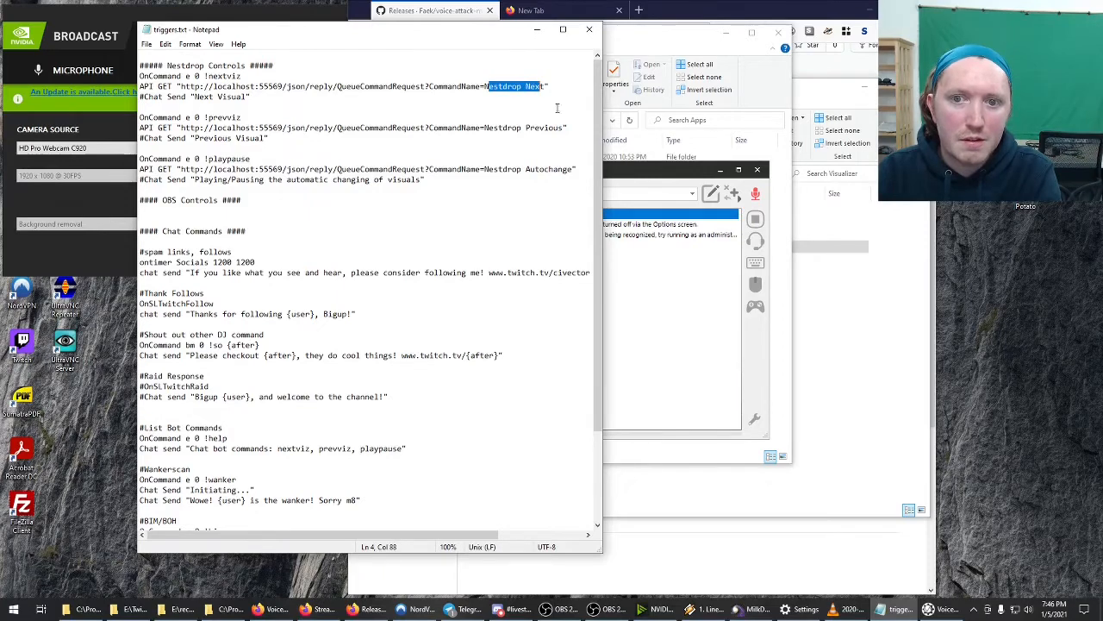
Step: Open the Dj Streaming - Visualizer profile for editing in VoiceAttack and select the Nestdrop Autochange command
left_click_drag(660, 170, 790, 175)
left_click(842, 199)
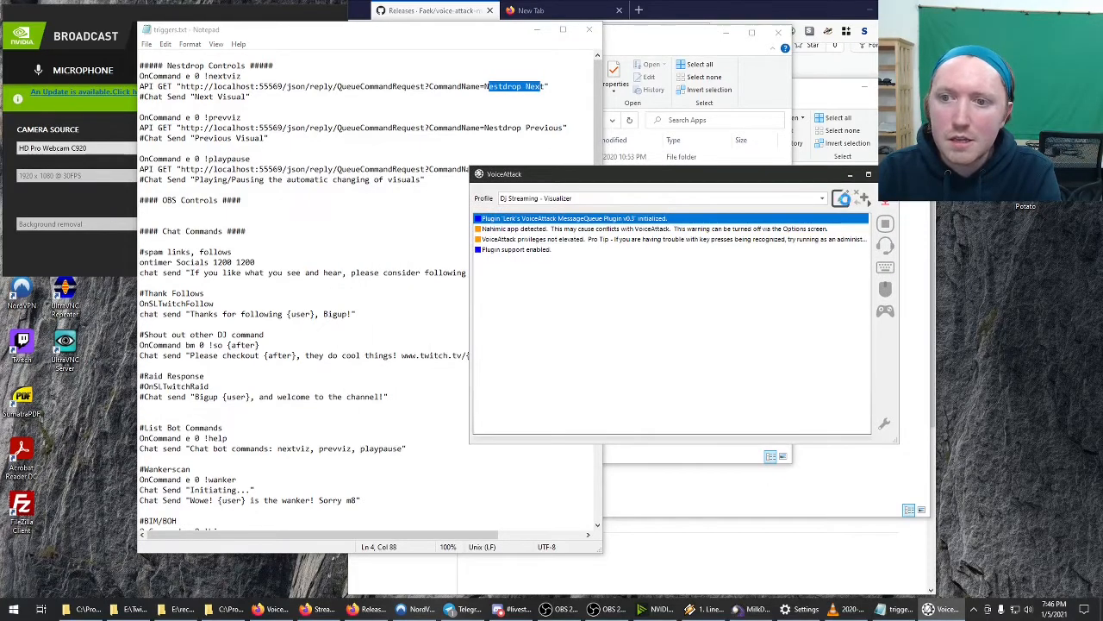
left_click_drag(443, 165, 757, 142)
left_click(595, 223)
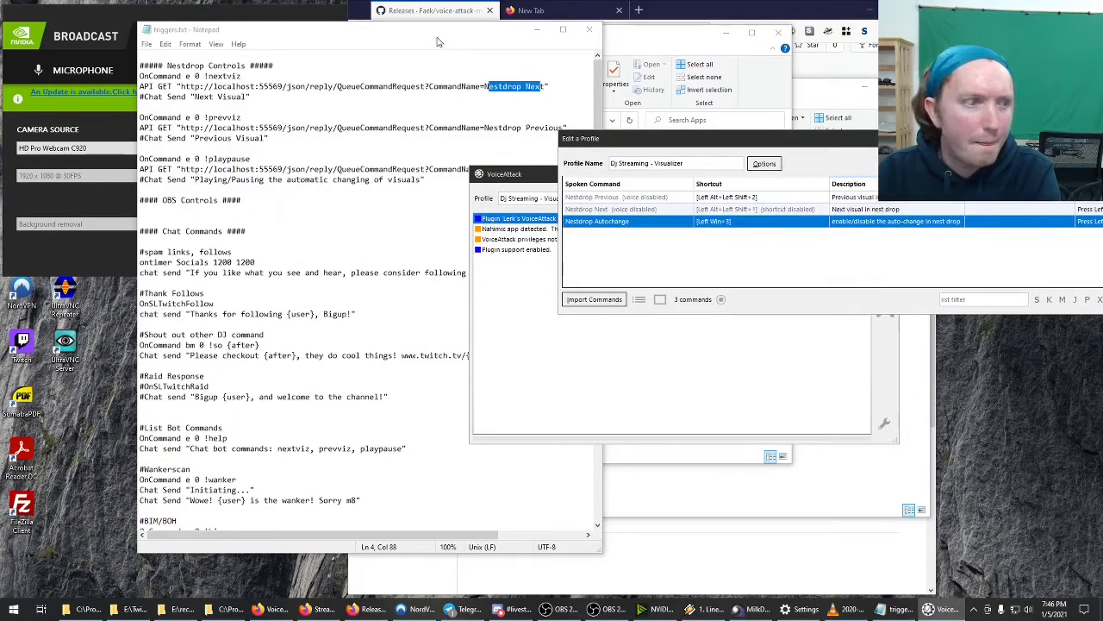
Step: Arrange triggers.txt and the profile editor so both command lists show, and briefly view the OBS window with the Nestdrop source
left_click_drag(437, 41, 325, 69)
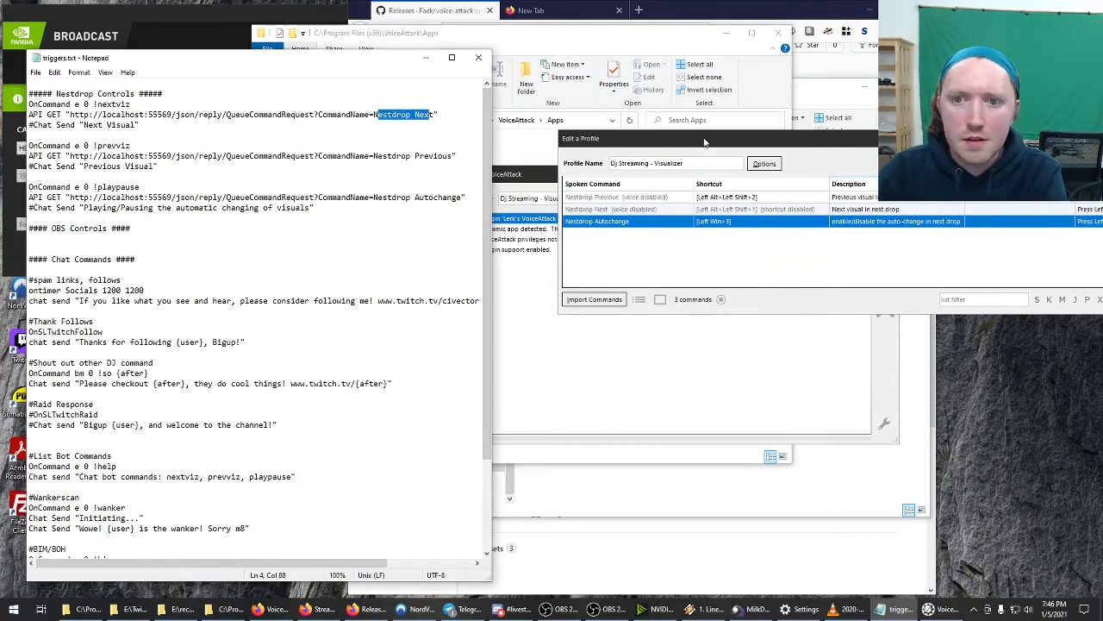
left_click_drag(704, 143, 613, 79)
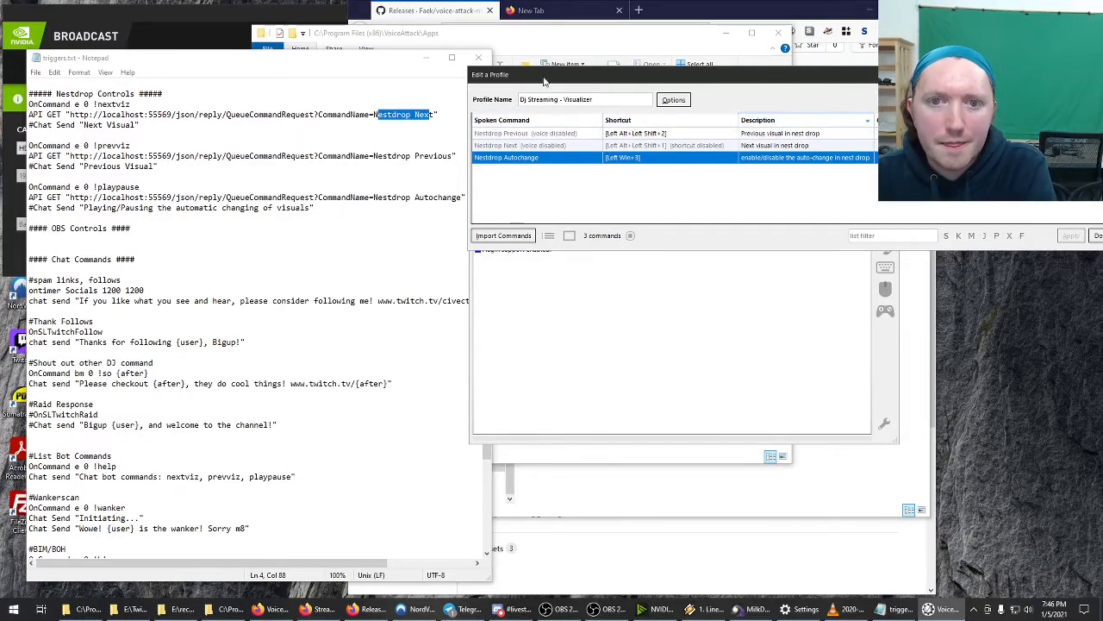
left_click_drag(969, 75, 887, 42)
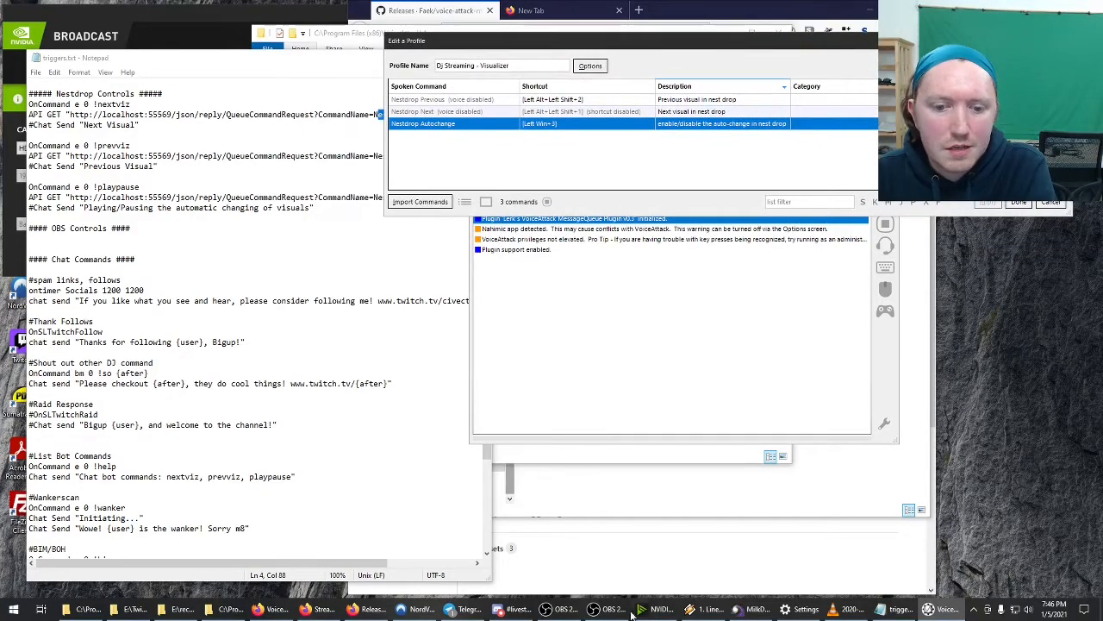
left_click(565, 609)
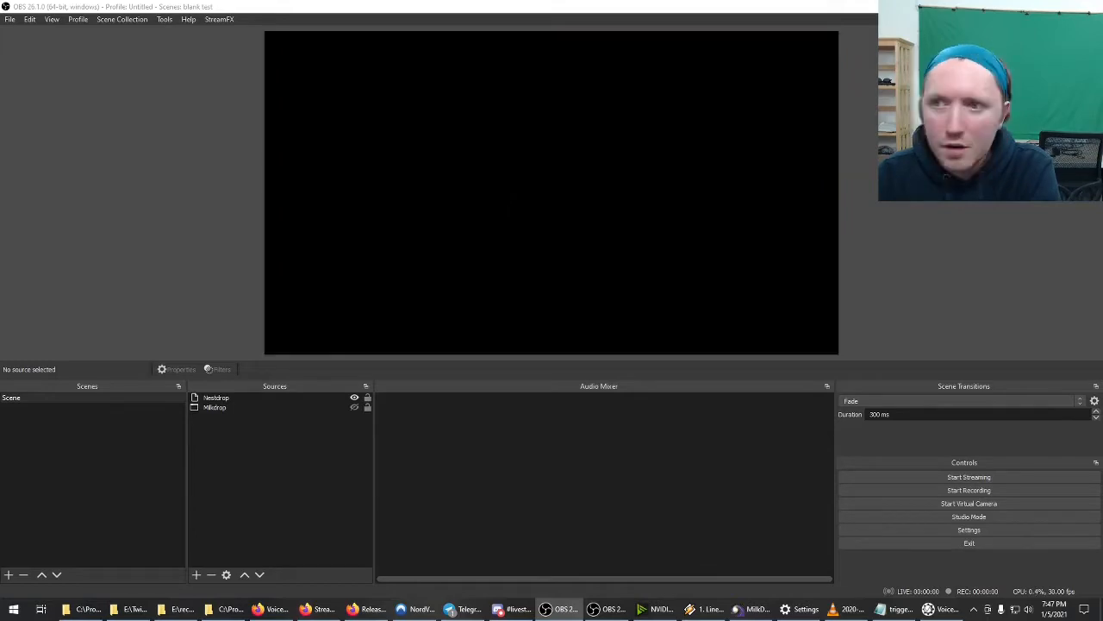
left_click(1037, 6)
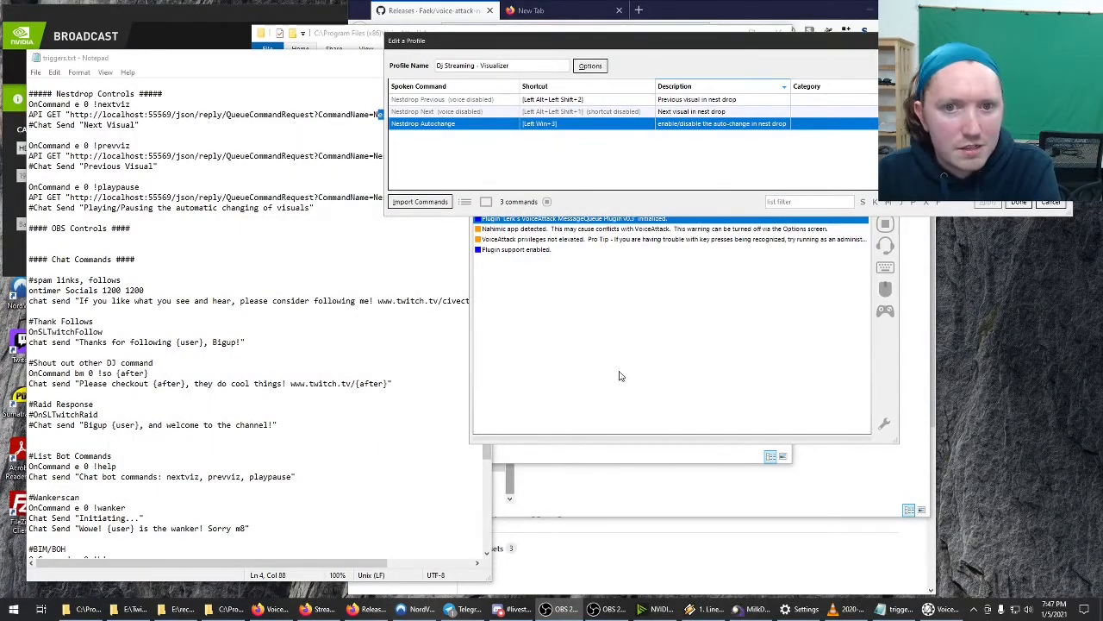
Step: Review the Nestdrop Previous command's settings without changes, then test its shortcut and leave the profile editor
double_click(546, 101)
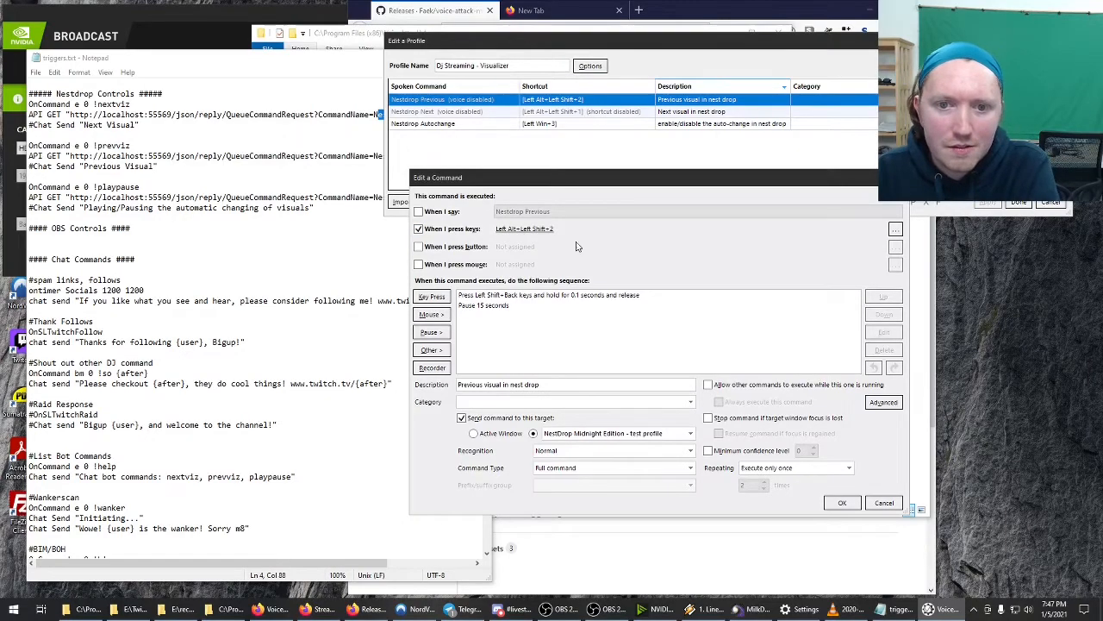
left_click(880, 504)
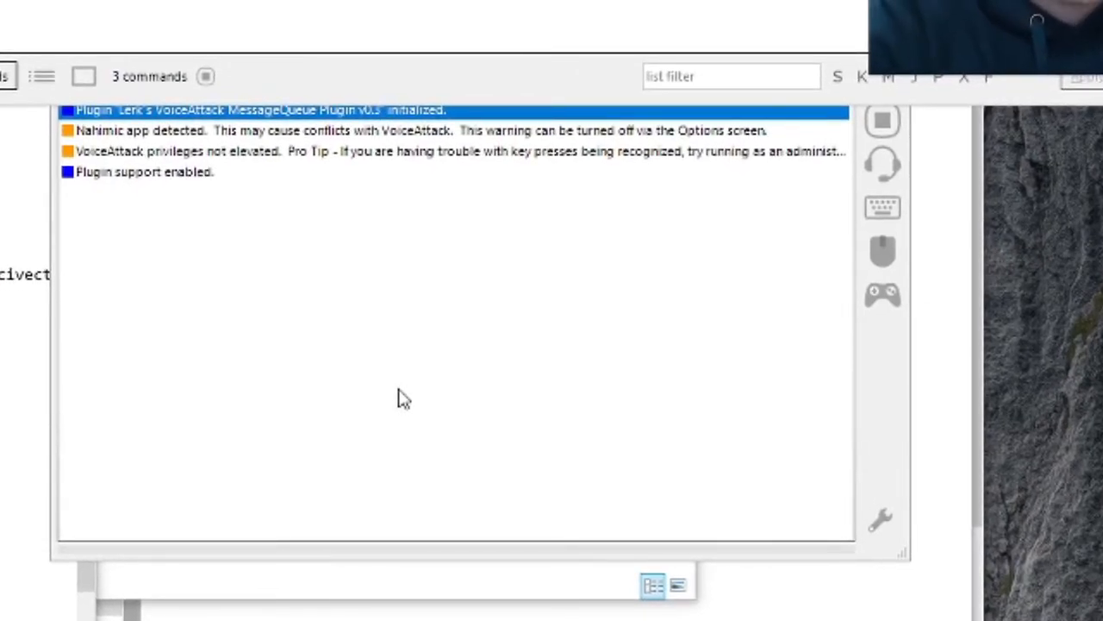
key("Left")
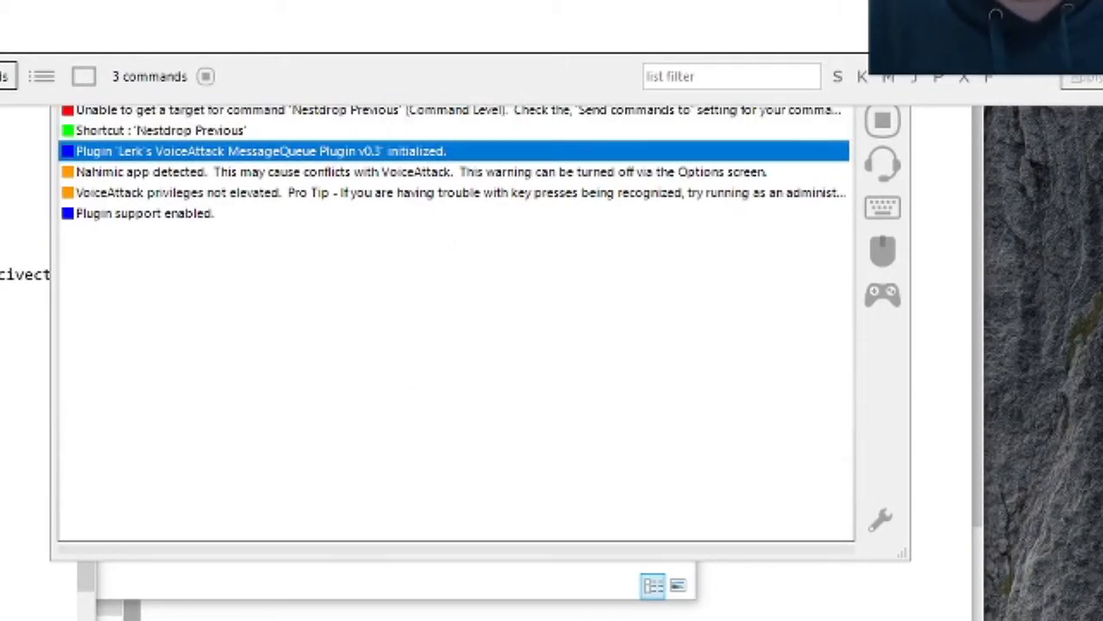
key("Escape")
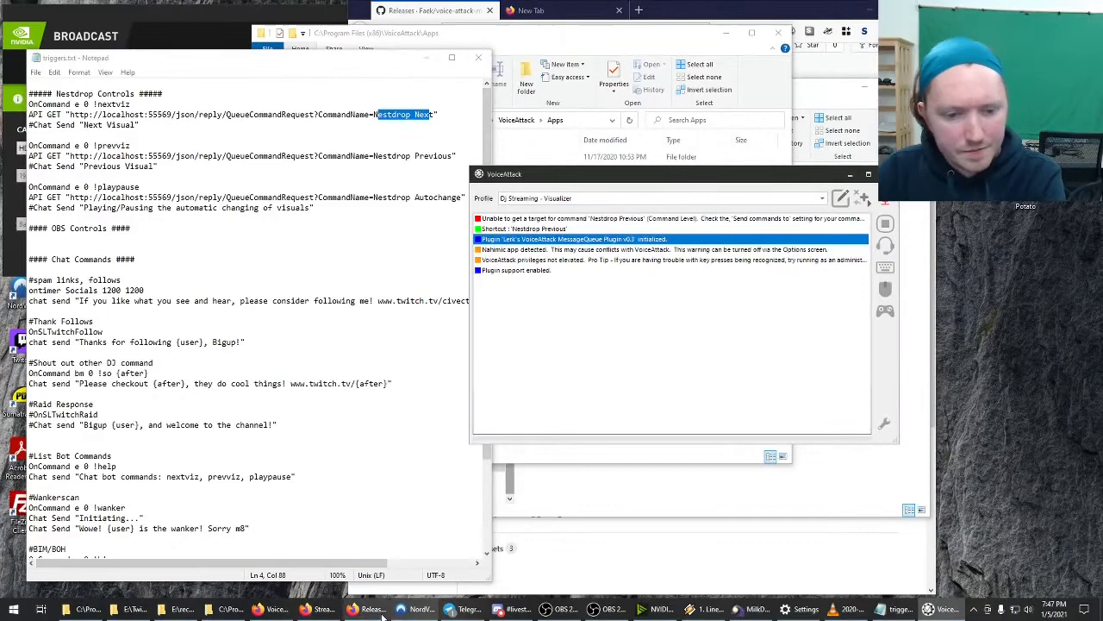
Step: Bring up the plugin's GitHub releases page, then switch to File Explorer and go to Winamp's Plugins\Milkdrop2 folder
left_click(383, 614)
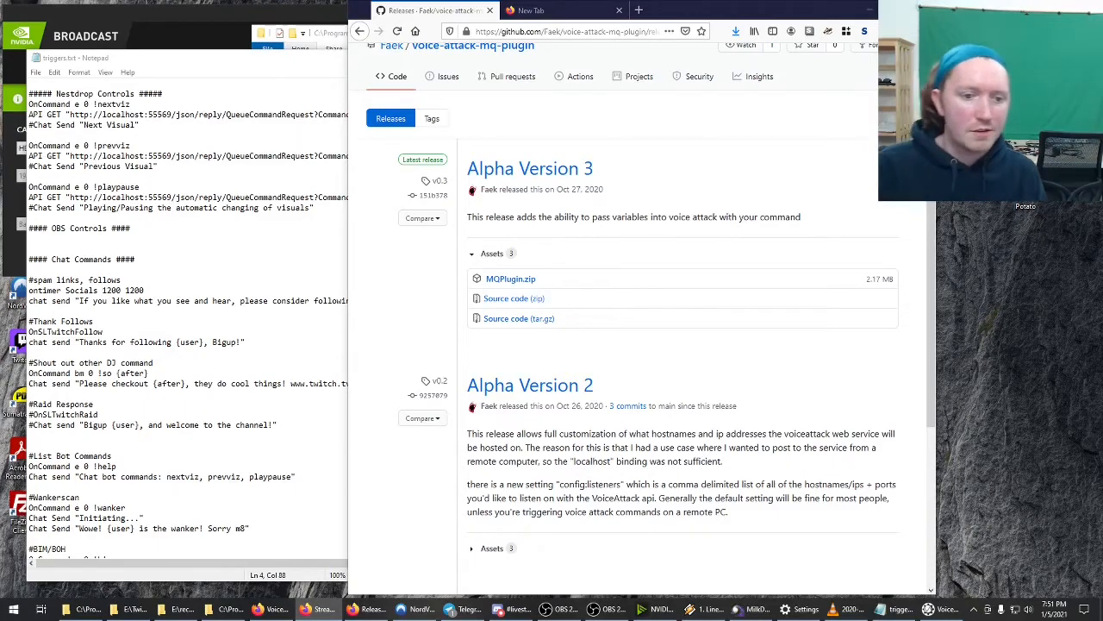
left_click(220, 612)
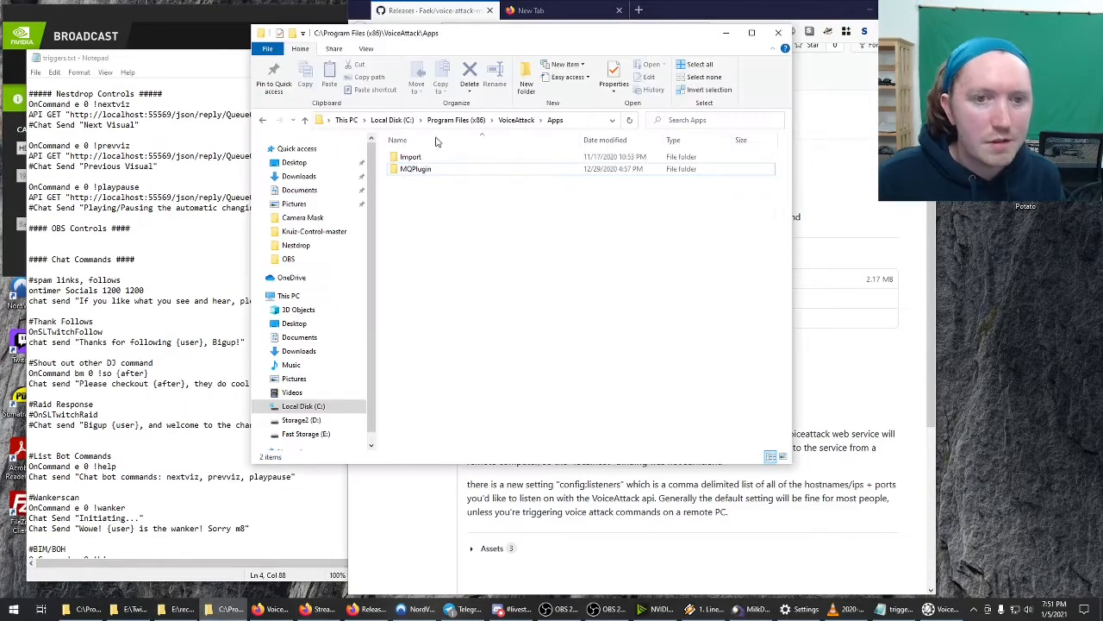
left_click(219, 612)
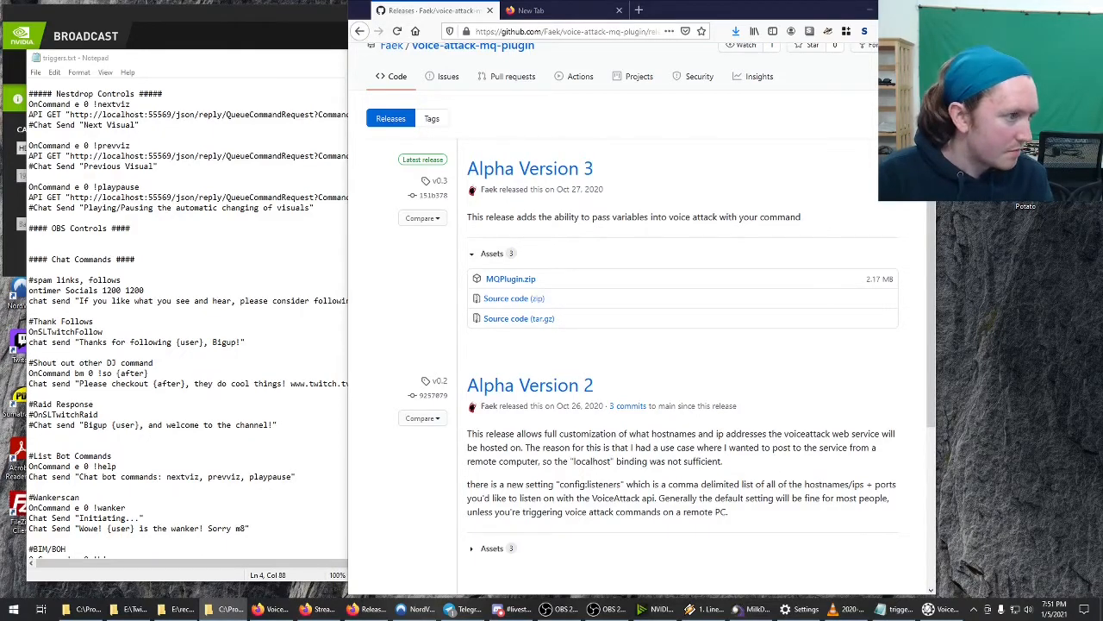
left_click(224, 609)
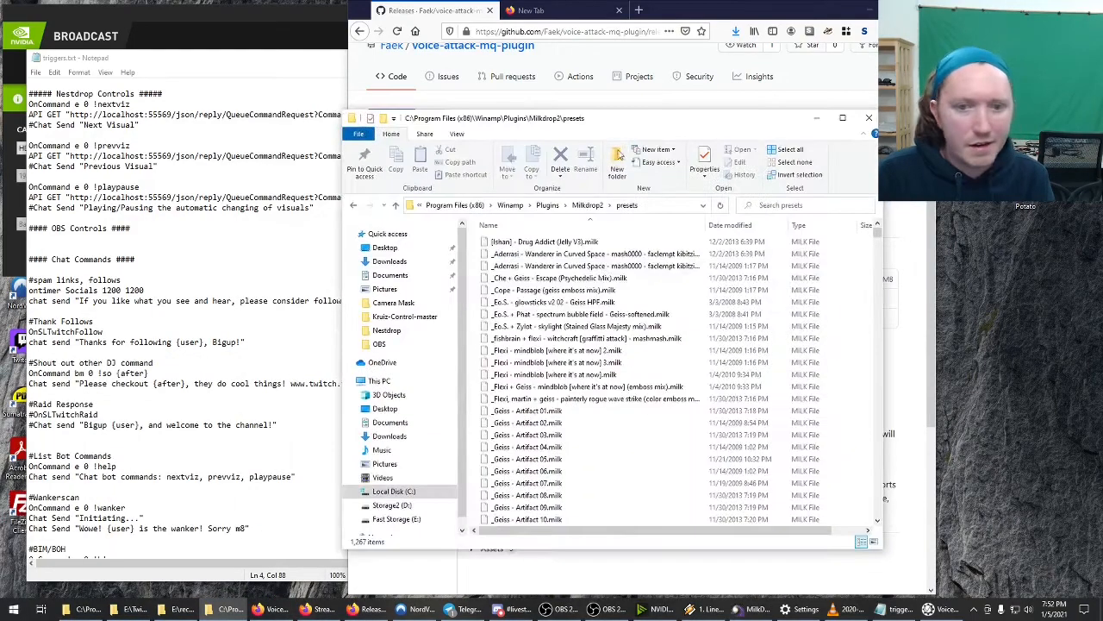
left_click(586, 207)
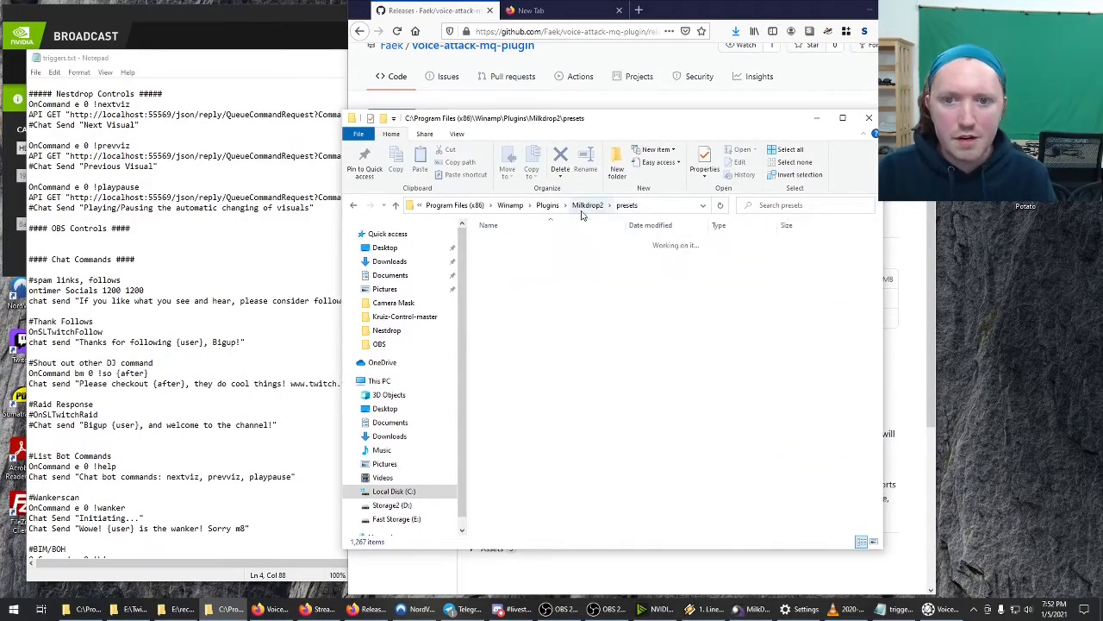
Step: Highlight the presets, presets_good and presets_temp folders in Milkdrop2, and open presets_good
left_click_drag(475, 269, 527, 296)
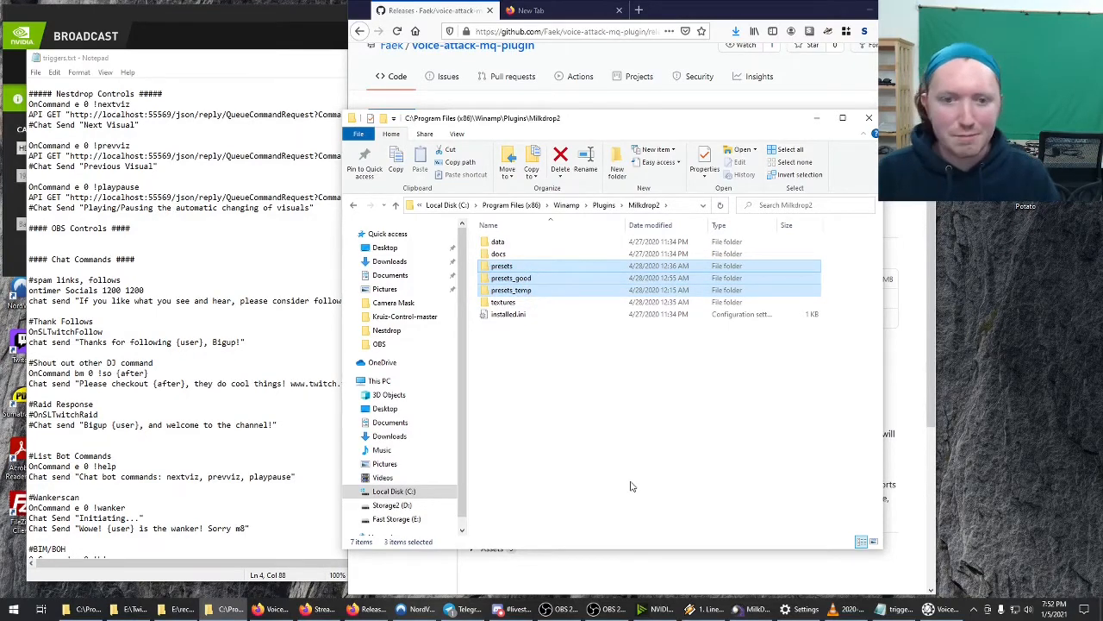
left_click(519, 279)
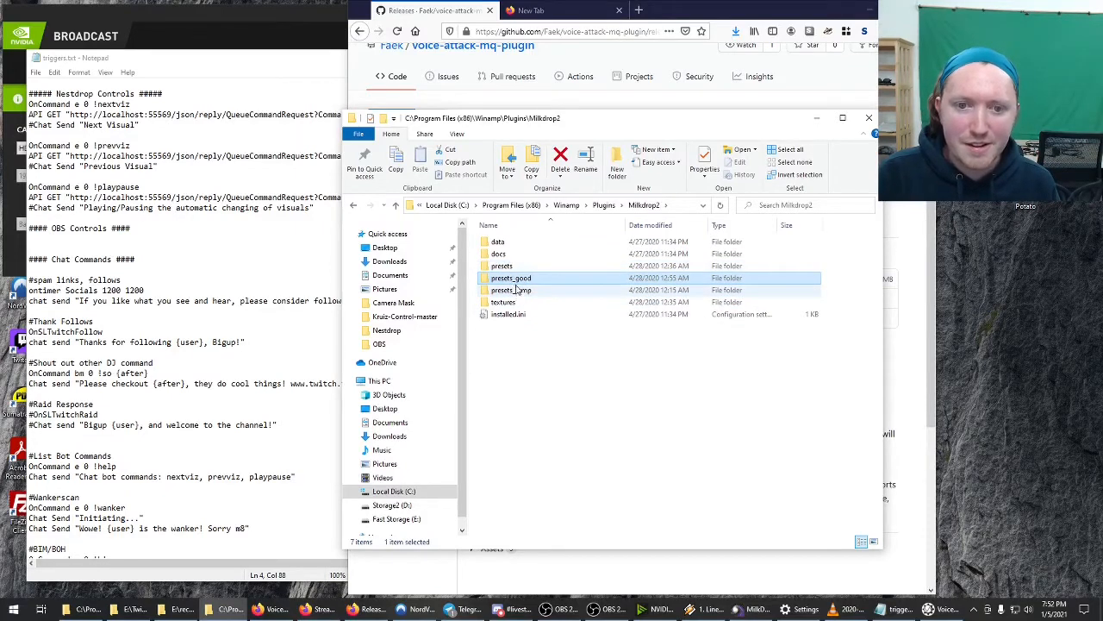
key("Return")
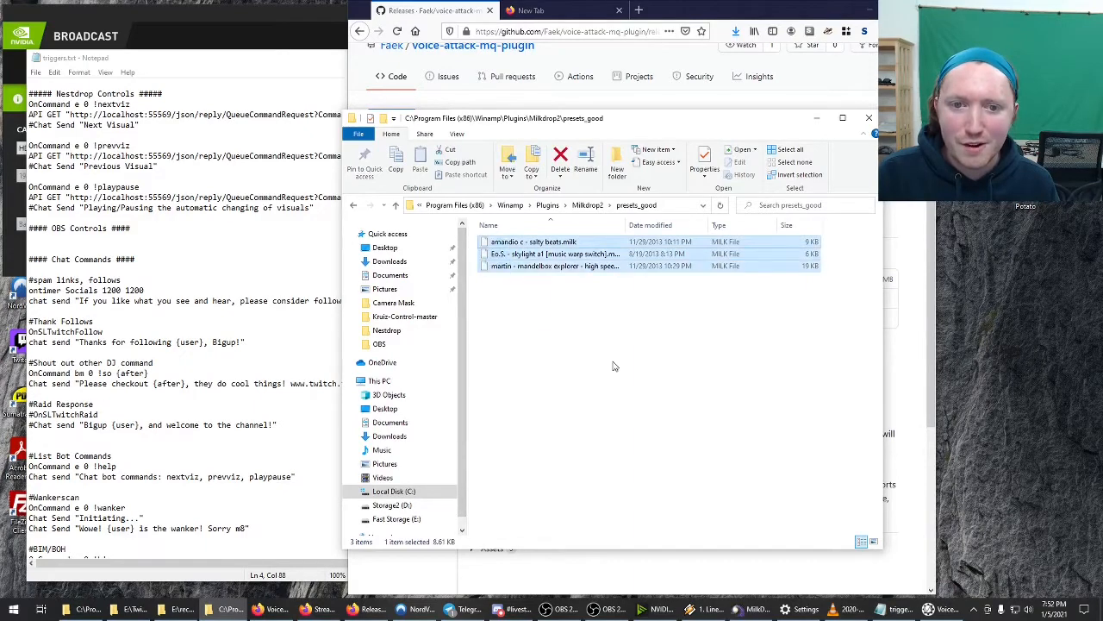
Step: Open the "mandelbox explorer - high speed demo version.milk" preset in Notepad++ and make the editor window taller
right_click(541, 274)
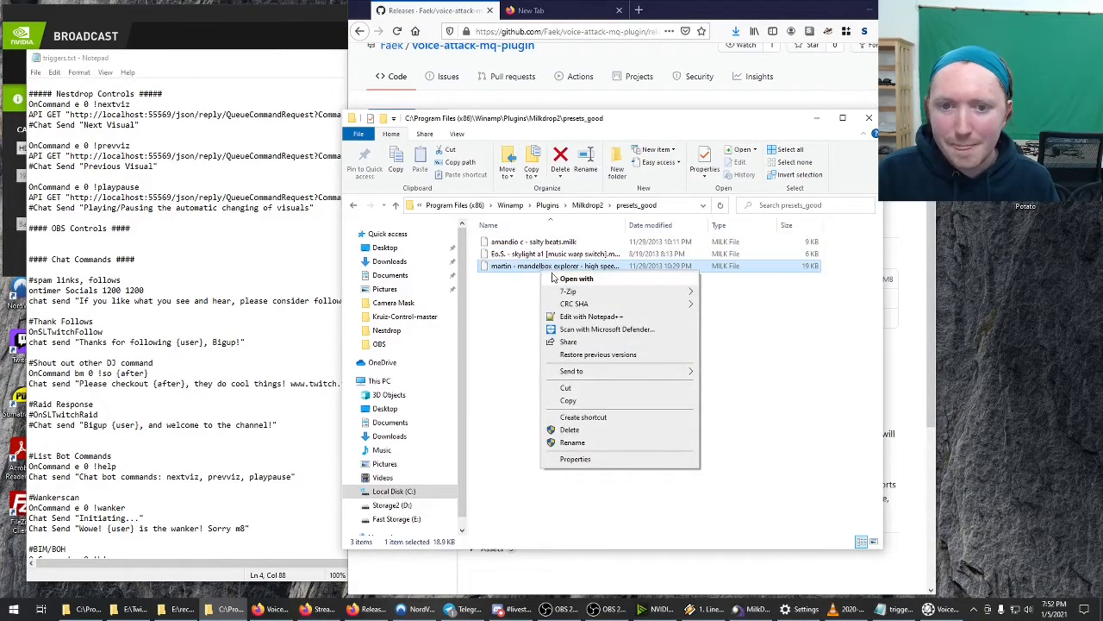
left_click(593, 316)
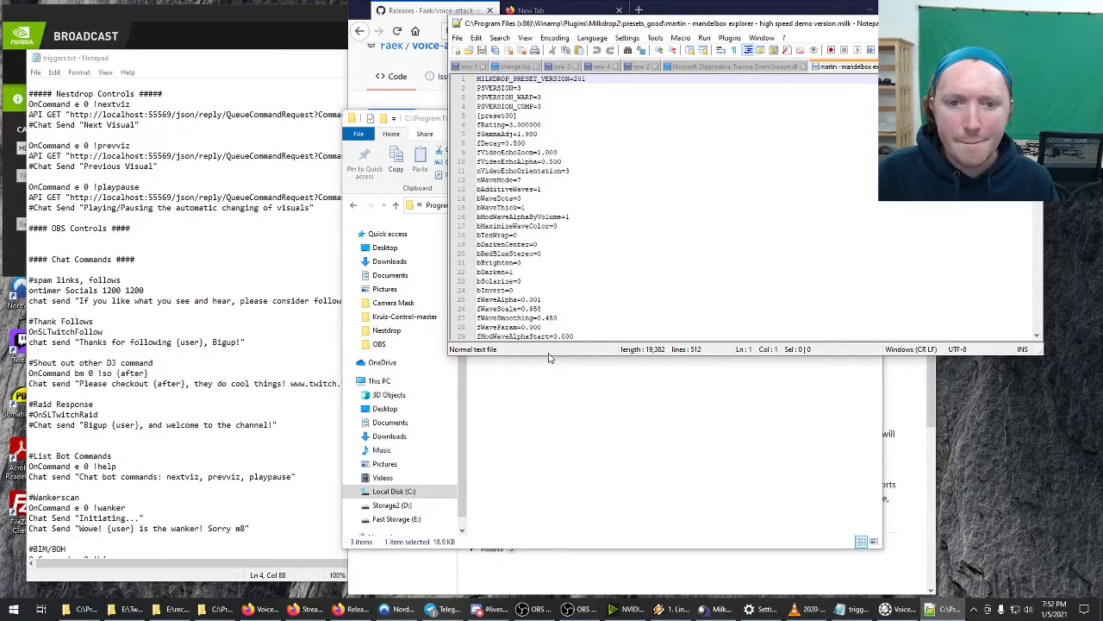
left_click_drag(552, 356, 556, 593)
Step: Examine the preset's code down to the per_frame_init lines and highlight the "some global vars, do not change" comment
scroll(581, 404, "down", 5)
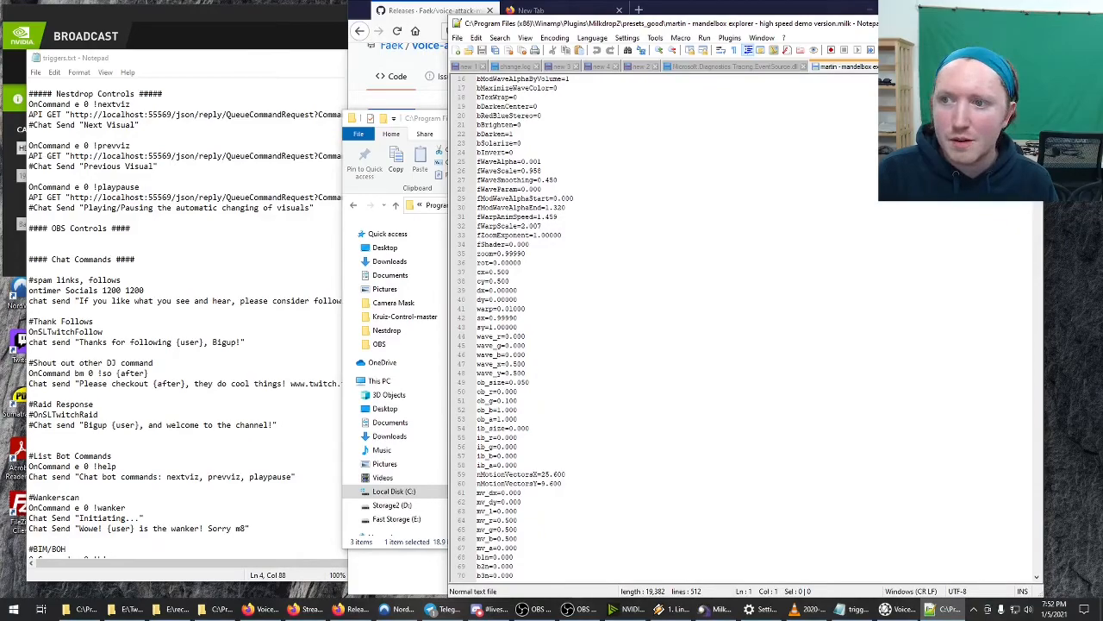
scroll(655, 328, "down", 20)
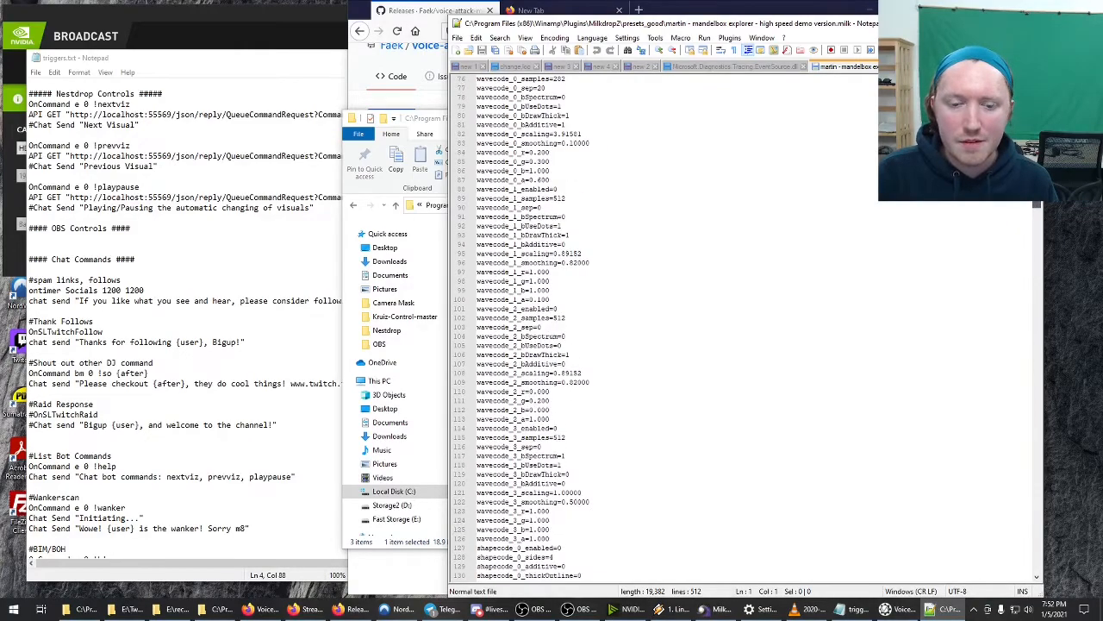
scroll(1013, 242, "down", 20)
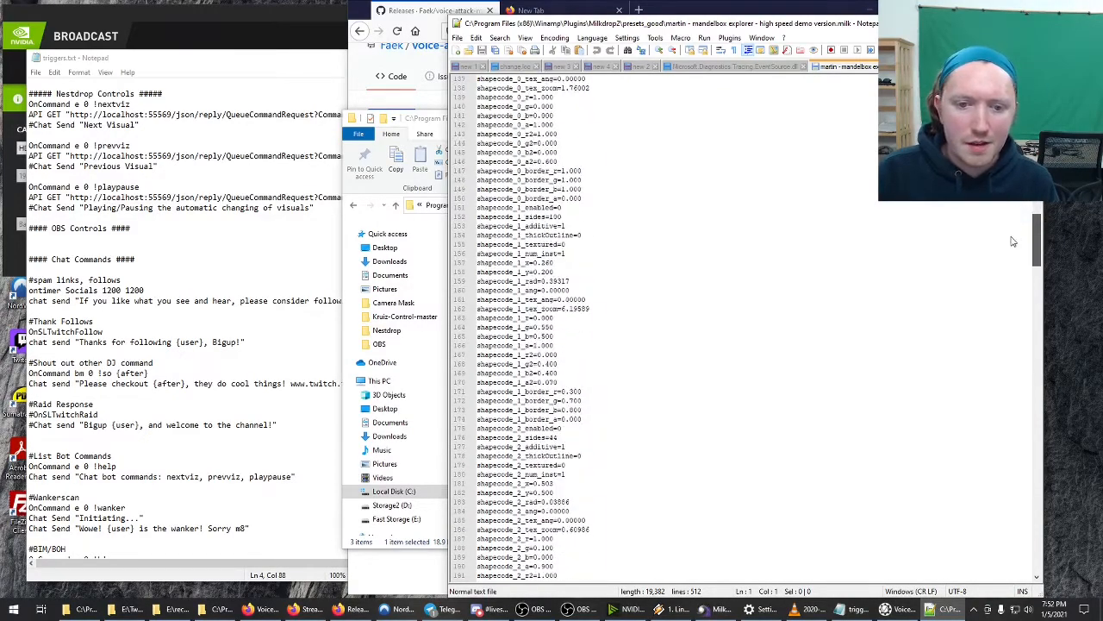
scroll(1000, 293, "down", 20)
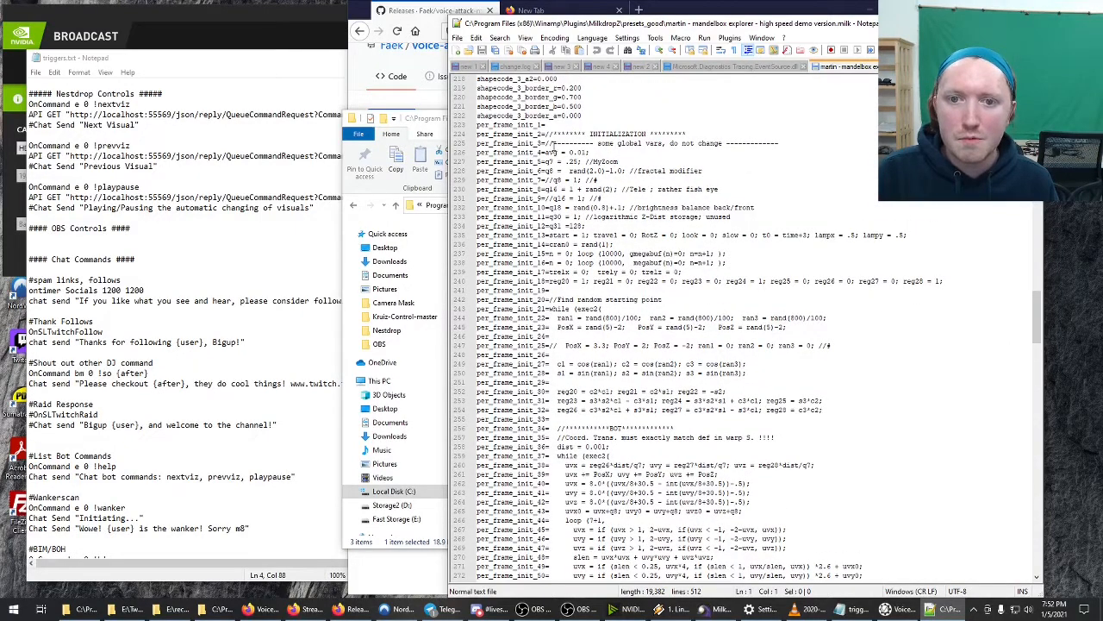
left_click_drag(558, 144, 750, 146)
left_click(804, 153)
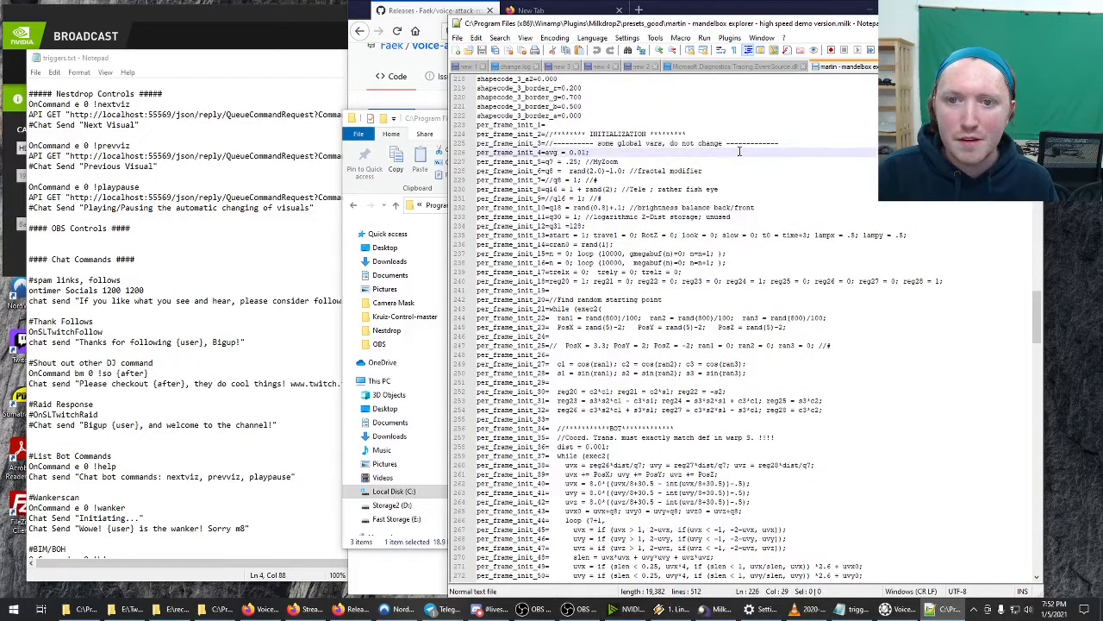